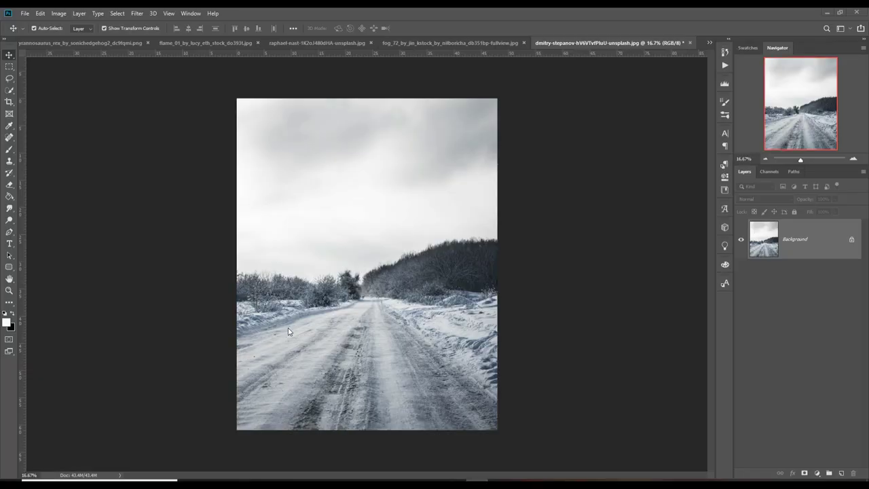
# - Create a new blank 3840×2160 16-bit document from the recent preset
pyautogui.click(24, 13)
pyautogui.click(31, 23)
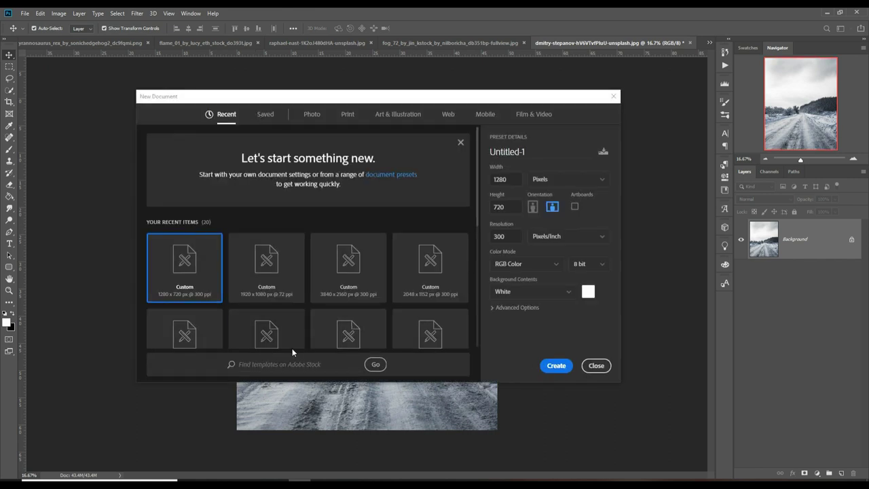
pyautogui.click(347, 253)
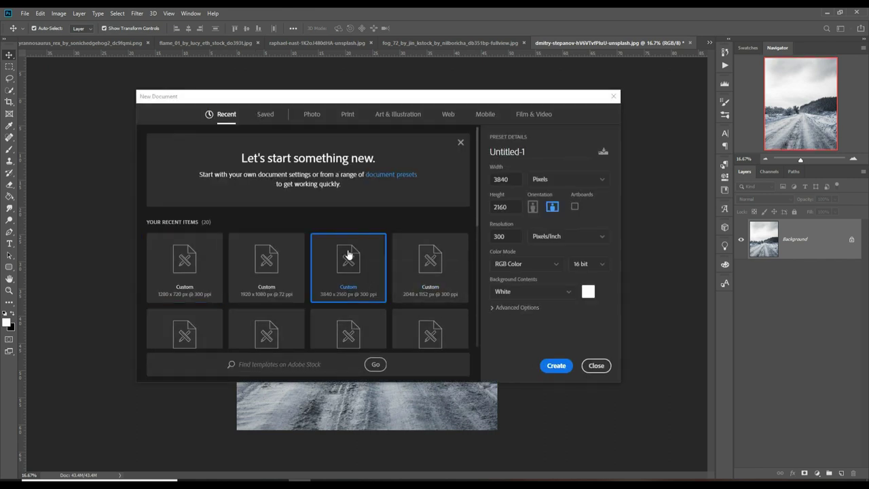
pyautogui.click(548, 371)
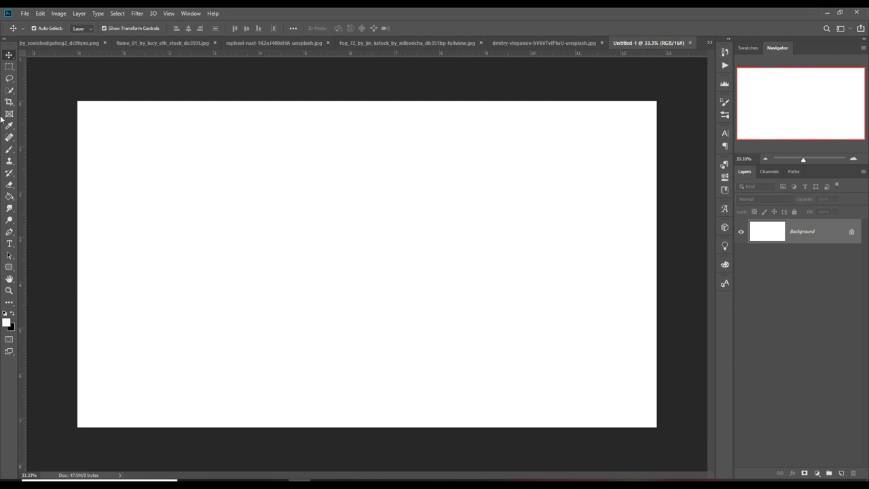
# - Crop the new canvas narrower by pulling its left edge inward, then return to the road photo
pyautogui.click(9, 103)
pyautogui.moveTo(79, 264); pyautogui.dragTo(217, 281)
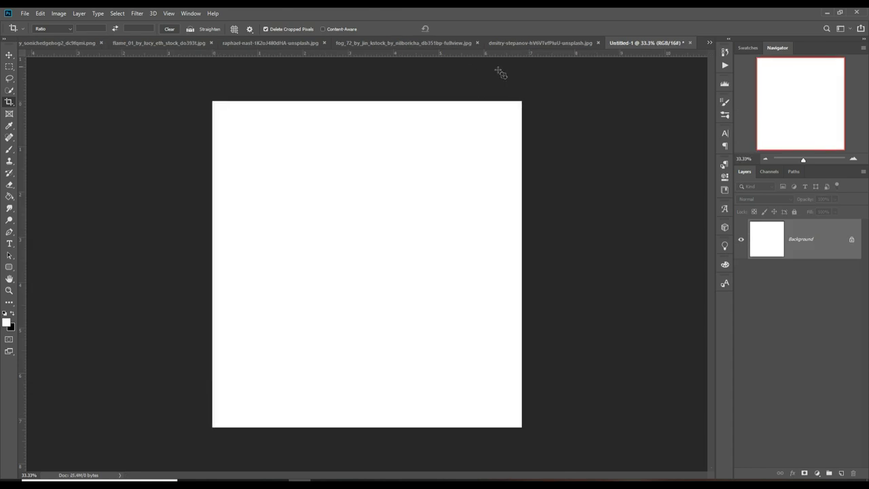
pyautogui.click(523, 42)
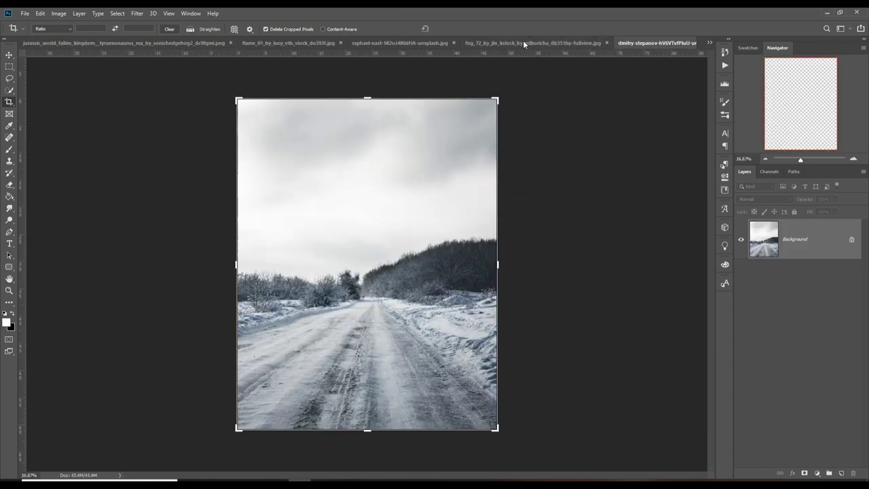
# - Lasso-select the snowy road and snow below the treeline
pyautogui.click(9, 55)
pyautogui.click(9, 80)
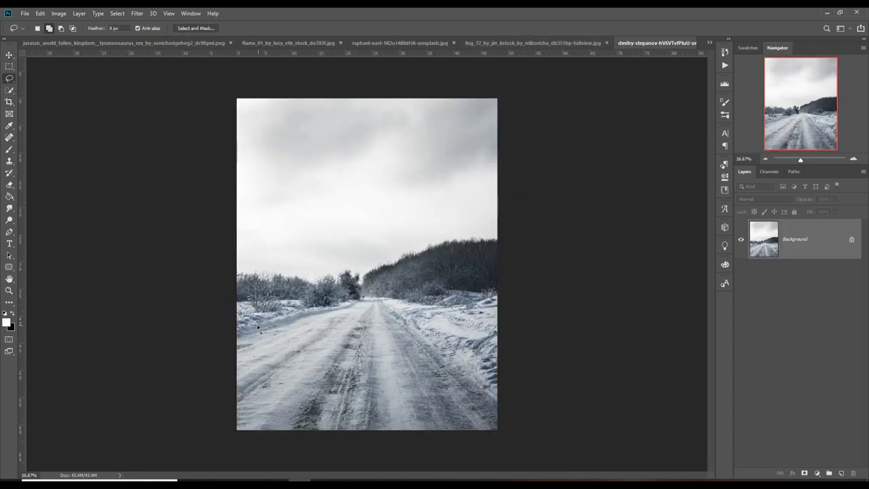
pyautogui.moveTo(267, 303); pyautogui.dragTo(429, 305)
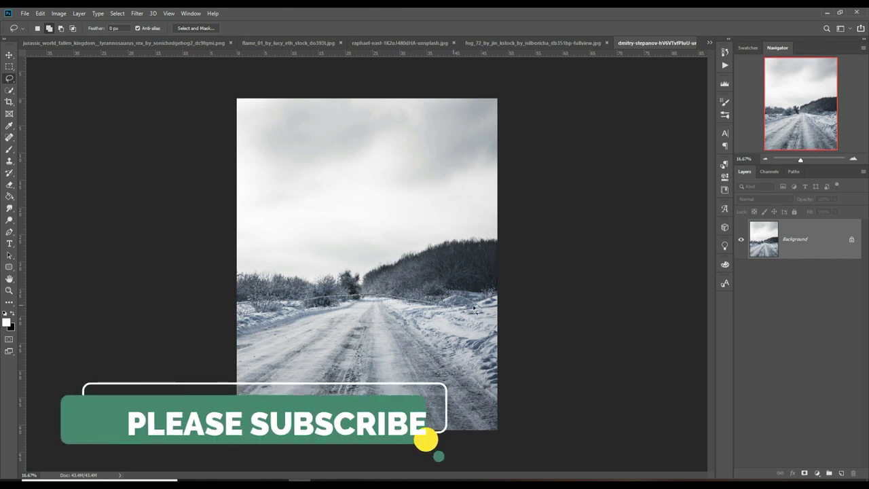
pyautogui.moveTo(508, 306); pyautogui.dragTo(440, 460)
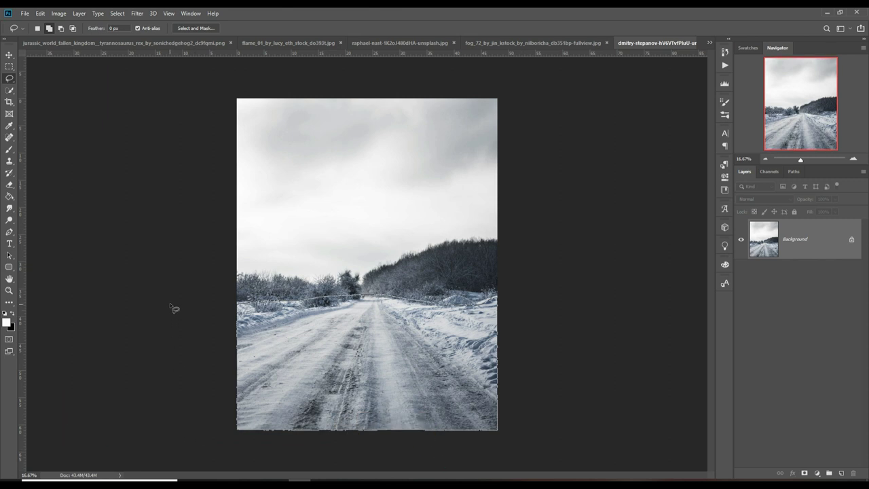
pyautogui.moveTo(171, 309); pyautogui.dragTo(173, 306)
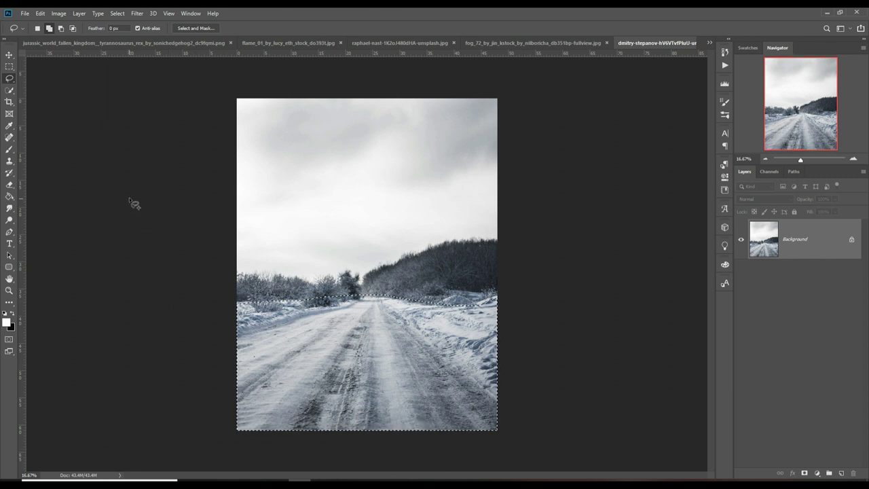
# - Drag the road selection into Untitled-1 and scale it to about 45% along the bottom
pyautogui.press('v')
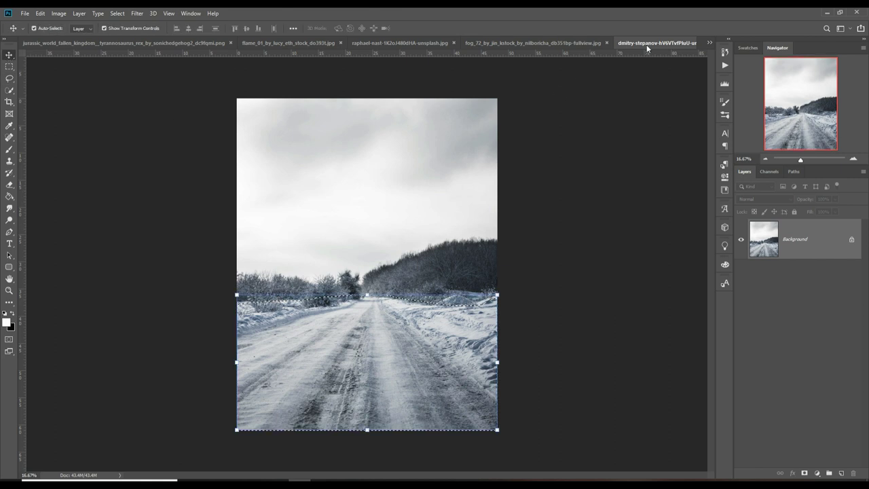
pyautogui.moveTo(647, 47); pyautogui.dragTo(642, 64)
pyautogui.moveTo(716, 297)
pyautogui.mouseDown()
pyautogui.moveTo(408, 313)
pyautogui.moveTo(478, 274)
pyautogui.moveTo(483, 378)
pyautogui.moveTo(394, 341)
pyautogui.moveTo(401, 349)
pyautogui.mouseUp()
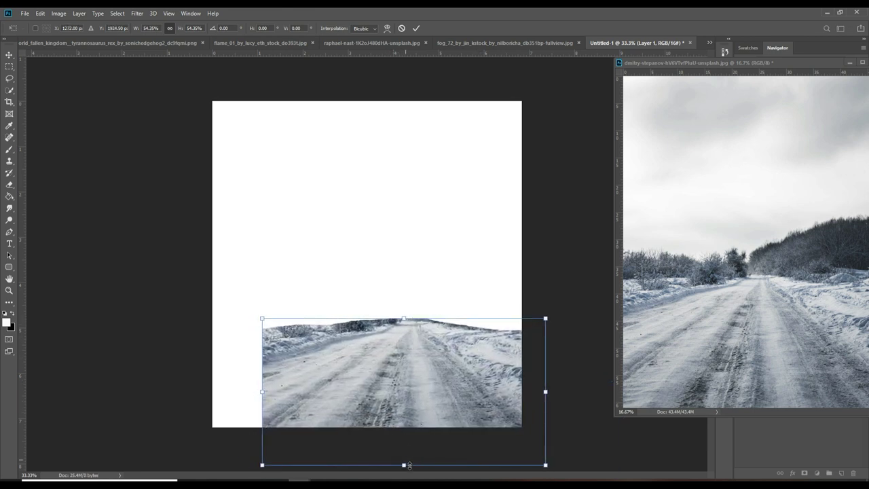
pyautogui.moveTo(407, 468); pyautogui.dragTo(407, 445)
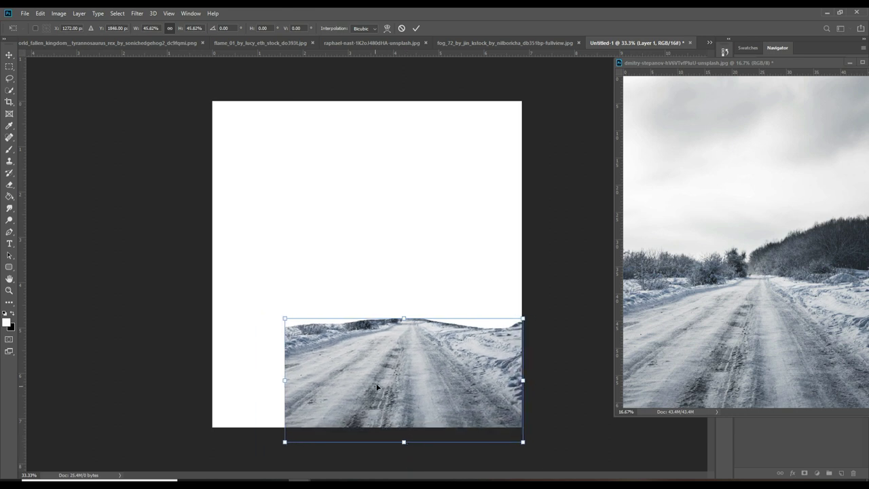
pyautogui.press('Return')
pyautogui.rightClick(420, 350)
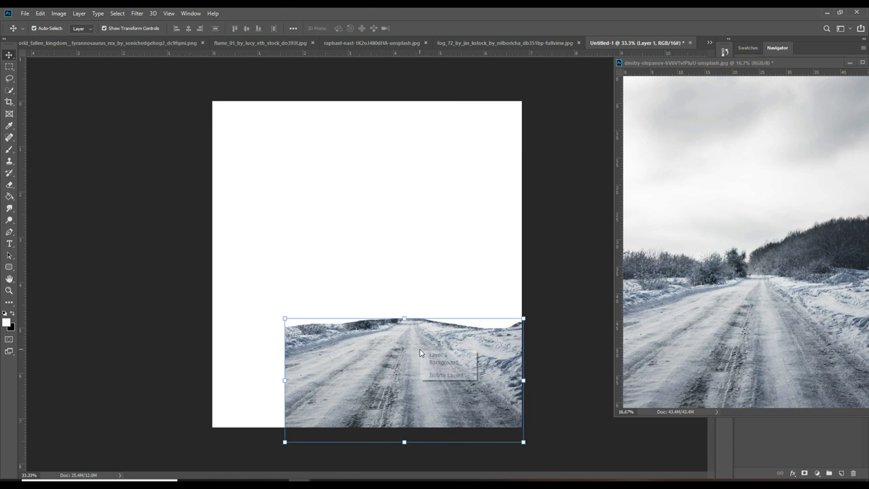
# - Duplicate Layer 1, flip the copy horizontally and shift it toward the left edge
pyautogui.moveTo(813, 61); pyautogui.dragTo(529, 111)
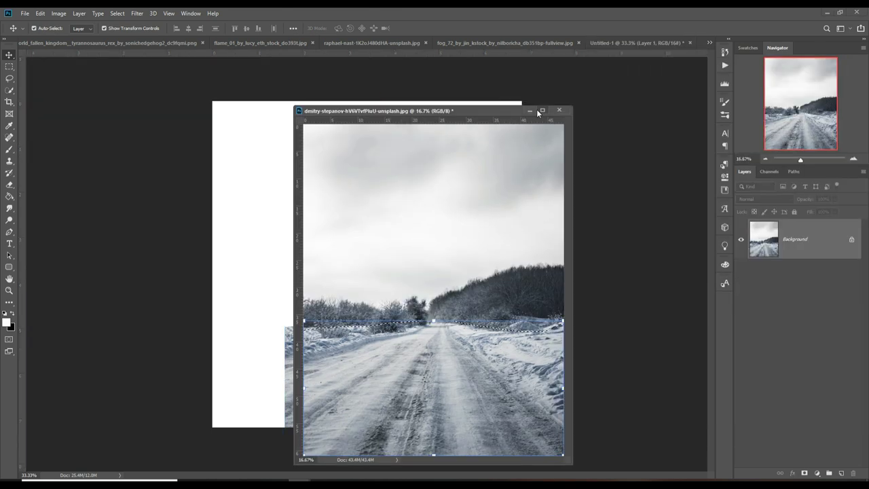
pyautogui.rightClick(815, 239)
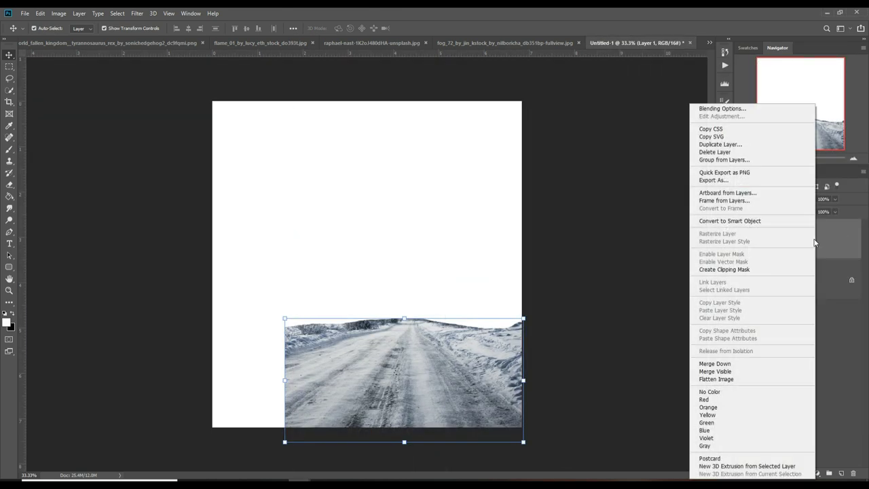
pyautogui.click(720, 144)
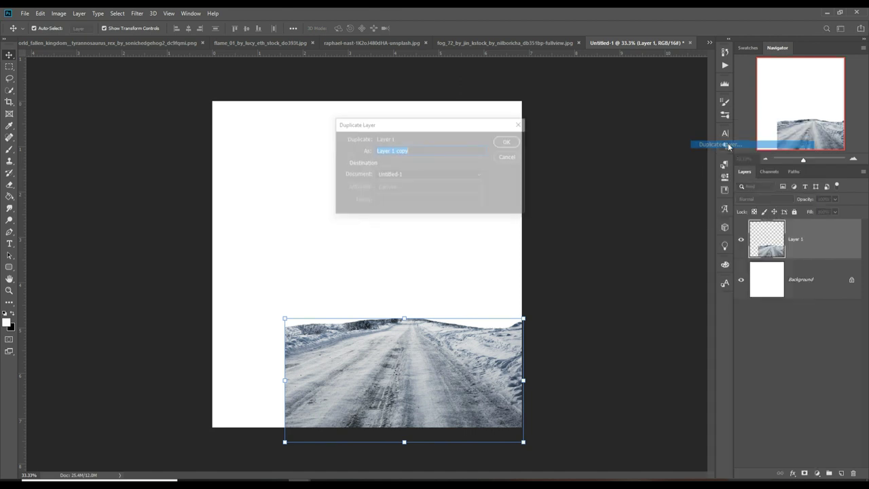
pyautogui.click(509, 142)
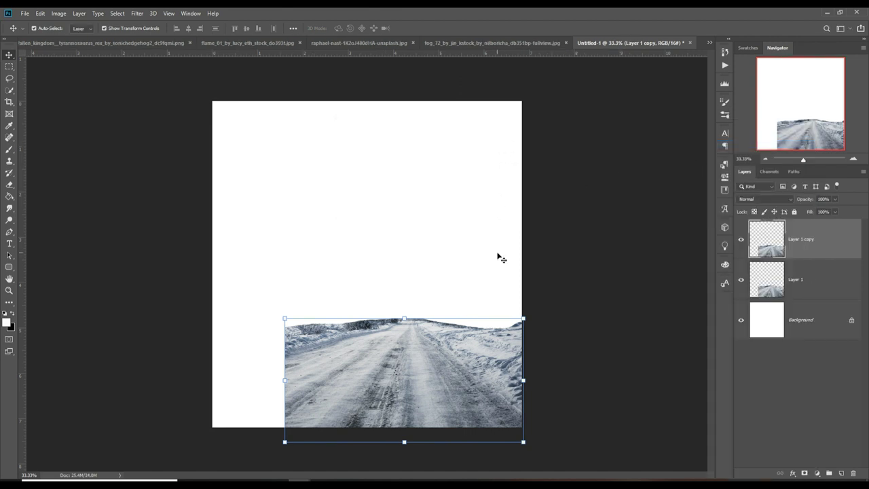
pyautogui.click(42, 14)
pyautogui.moveTo(53, 221)
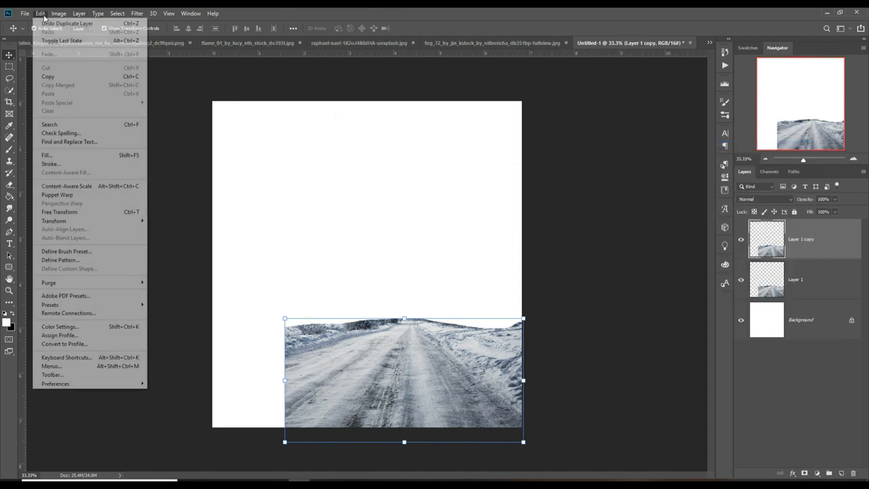
pyautogui.click(171, 321)
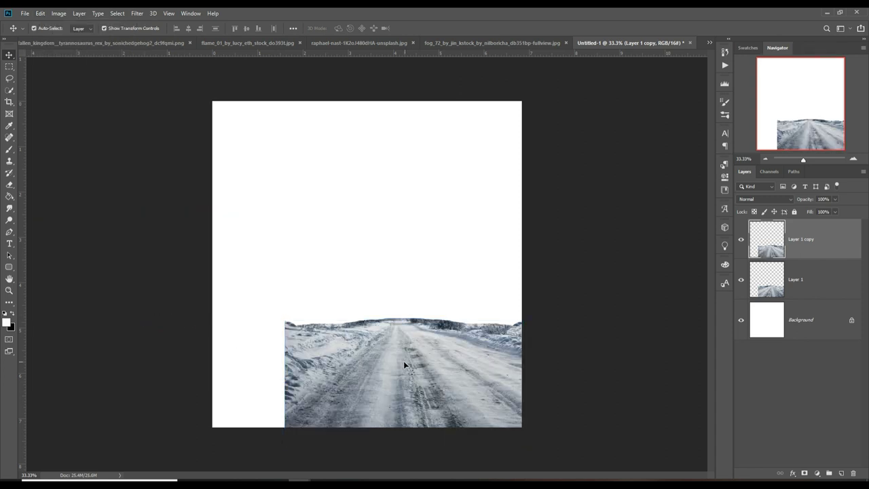
pyautogui.moveTo(403, 365); pyautogui.dragTo(373, 374)
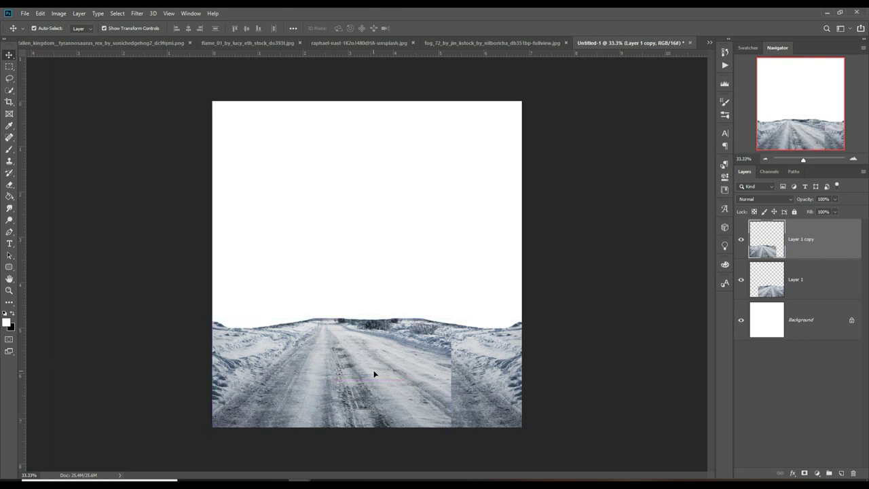
# - Add a layer mask to Layer 1 copy and brush out the road seam
pyautogui.click(804, 473)
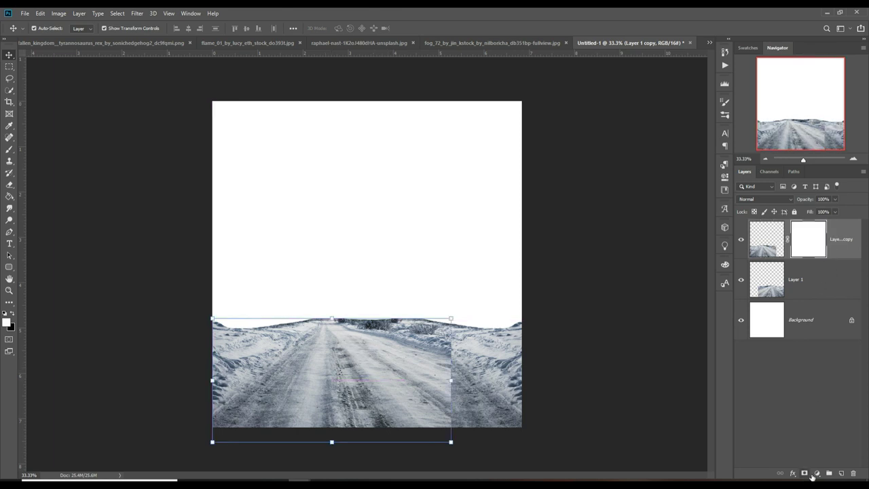
pyautogui.click(9, 148)
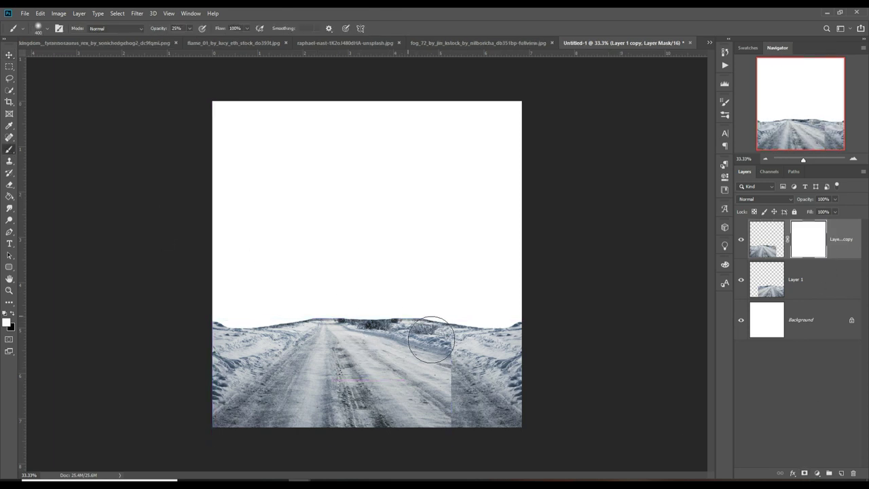
pyautogui.moveTo(447, 339)
pyautogui.mouseDown()
pyautogui.moveTo(423, 355)
pyautogui.moveTo(498, 389)
pyautogui.moveTo(401, 359)
pyautogui.mouseUp()
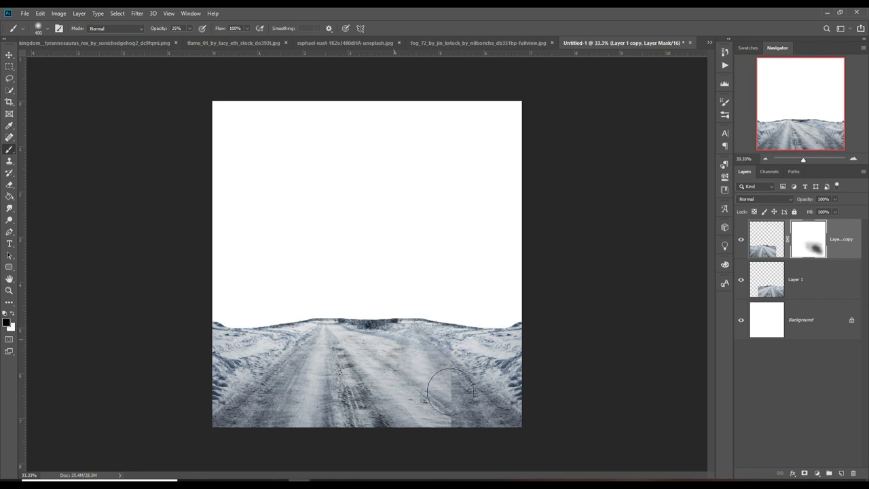
pyautogui.moveTo(479, 424); pyautogui.dragTo(441, 401)
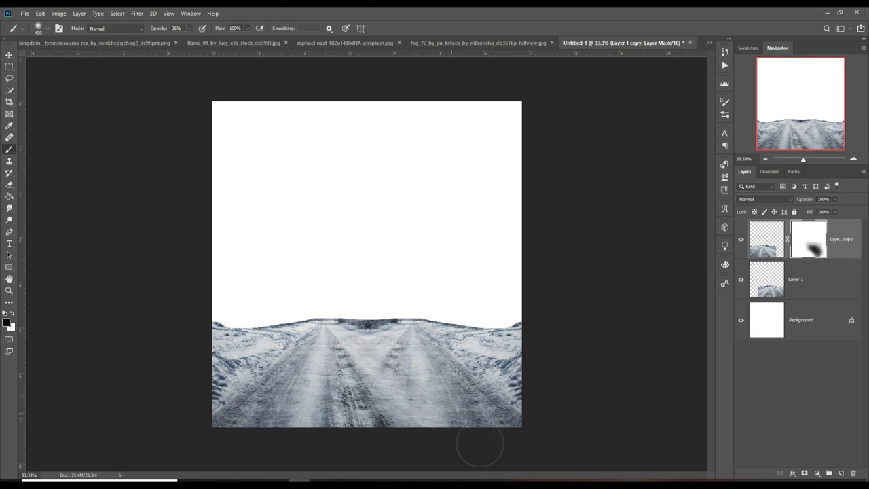
pyautogui.click(6, 57)
pyautogui.click(40, 13)
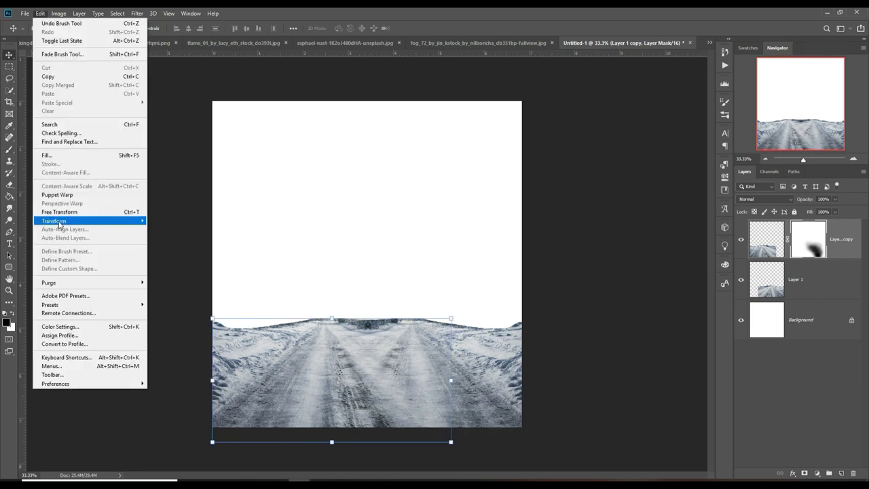
# - Warp the mirrored road, stretching its bottom-left corner outward, then merge it with Layer 1
pyautogui.click(162, 278)
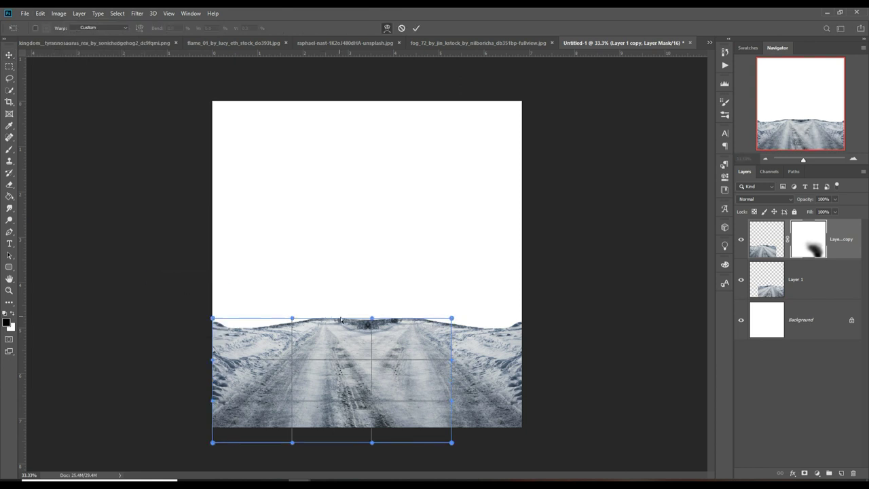
pyautogui.moveTo(330, 324); pyautogui.dragTo(409, 322)
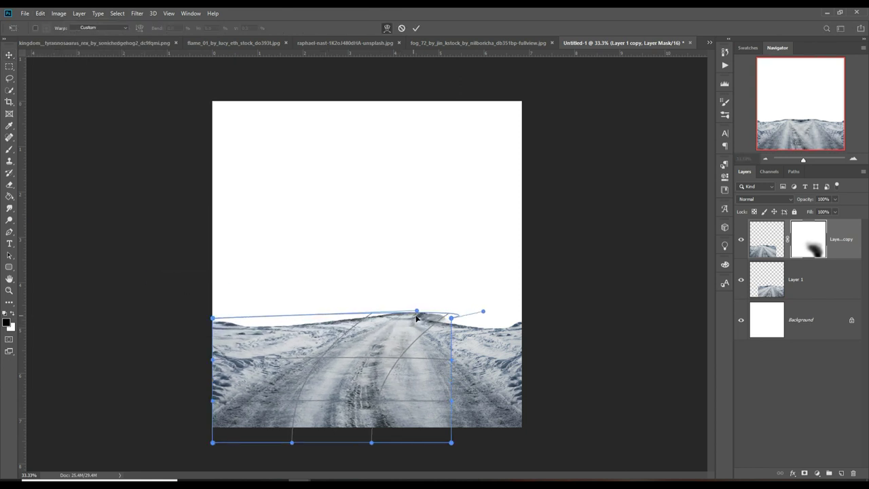
pyautogui.moveTo(349, 410); pyautogui.dragTo(333, 407)
pyautogui.moveTo(397, 381); pyautogui.dragTo(392, 351)
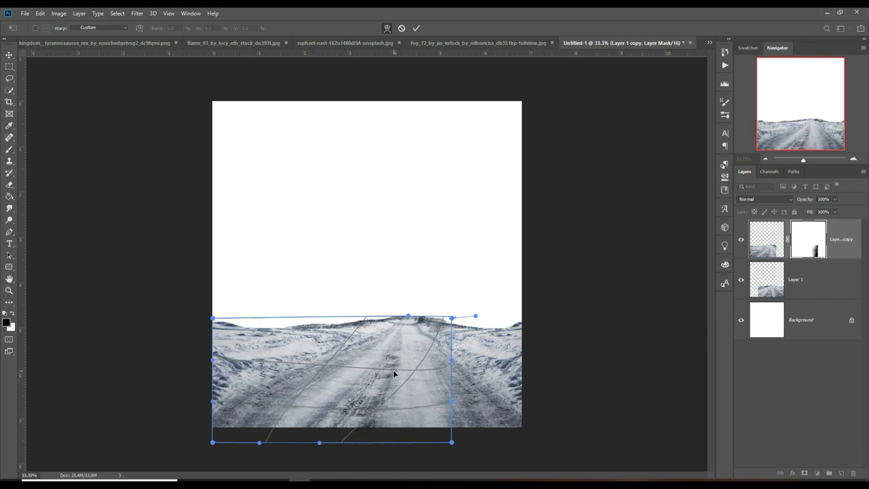
pyautogui.moveTo(212, 443); pyautogui.dragTo(150, 444)
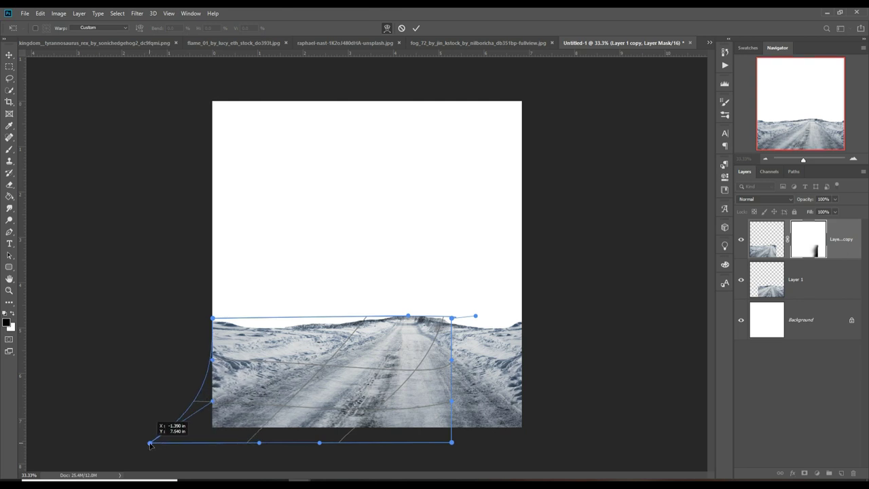
pyautogui.press('Return')
pyautogui.keyDown('ctrl'); pyautogui.click(821, 279); pyautogui.keyUp('ctrl')
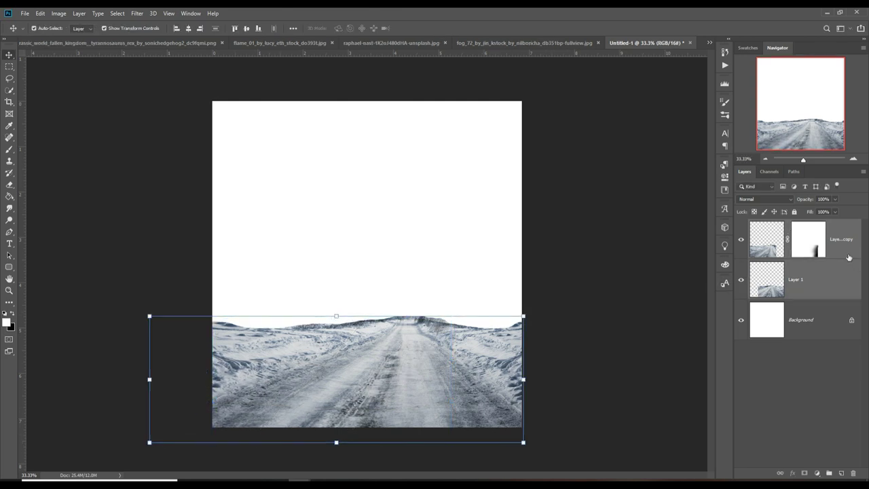
pyautogui.rightClick(832, 291)
pyautogui.click(762, 360)
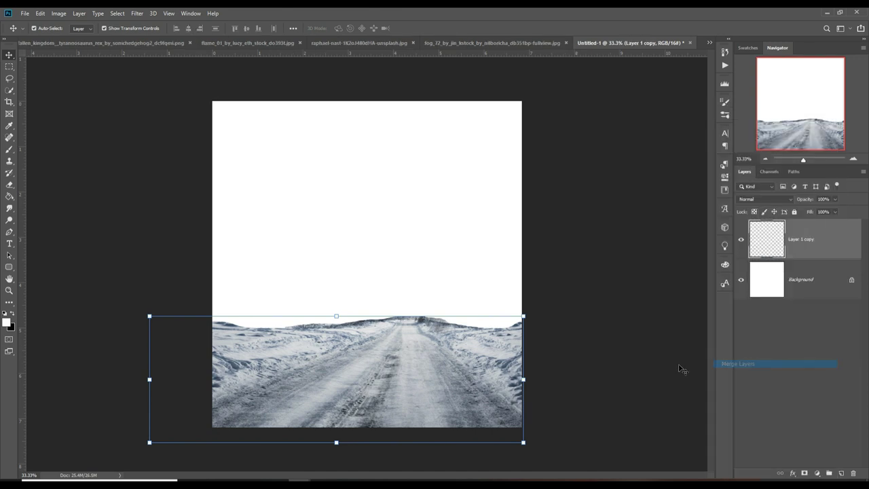
# - Warp the merged road layer, stretching its right edge outward across the canvas bottom
pyautogui.click(40, 13)
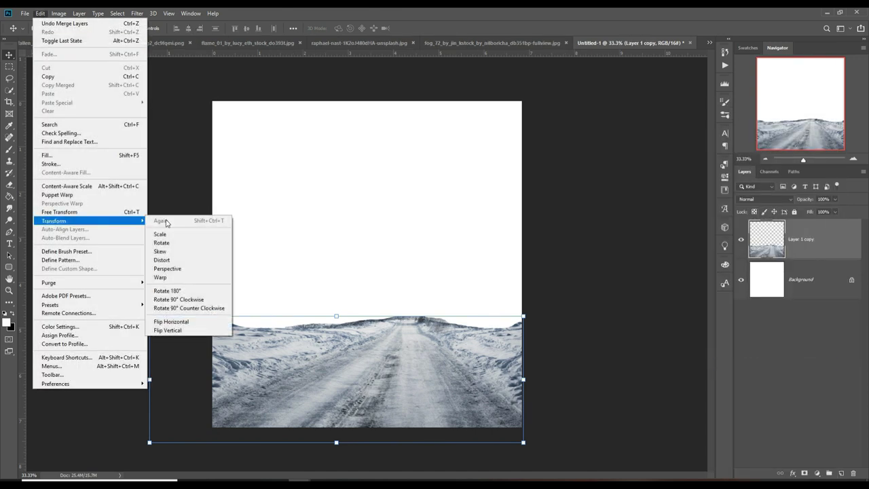
pyautogui.click(176, 277)
pyautogui.moveTo(407, 318)
pyautogui.mouseDown()
pyautogui.moveTo(372, 341)
pyautogui.moveTo(342, 344)
pyautogui.moveTo(333, 338)
pyautogui.moveTo(394, 333)
pyautogui.moveTo(372, 324)
pyautogui.moveTo(219, 339)
pyautogui.moveTo(227, 337)
pyautogui.mouseUp()
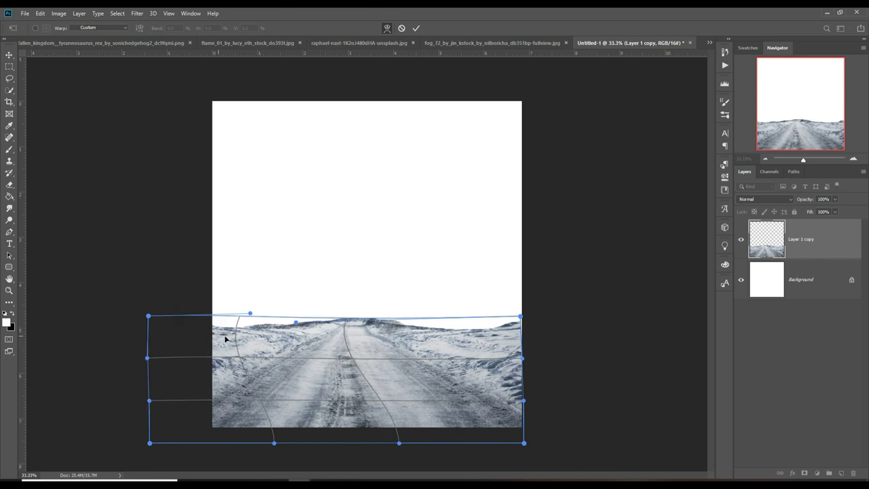
pyautogui.moveTo(524, 333)
pyautogui.mouseDown()
pyautogui.moveTo(434, 343)
pyautogui.moveTo(297, 335)
pyautogui.moveTo(393, 332)
pyautogui.moveTo(359, 347)
pyautogui.mouseUp()
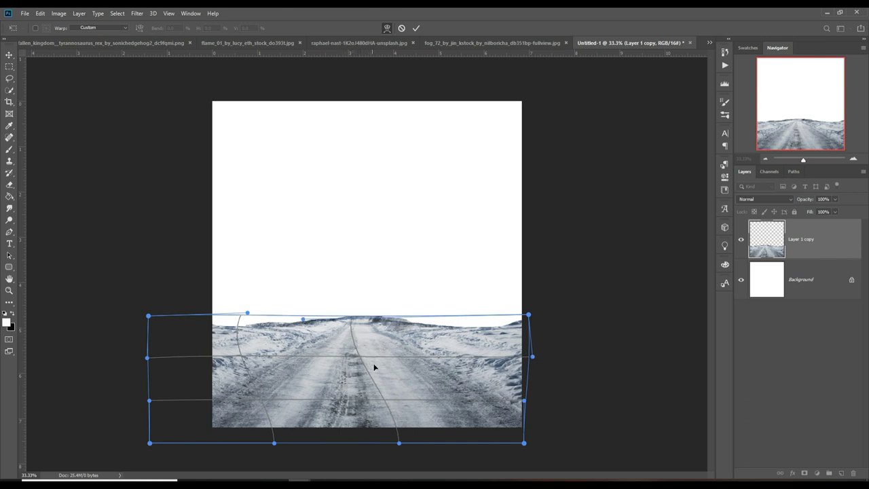
pyautogui.click(416, 29)
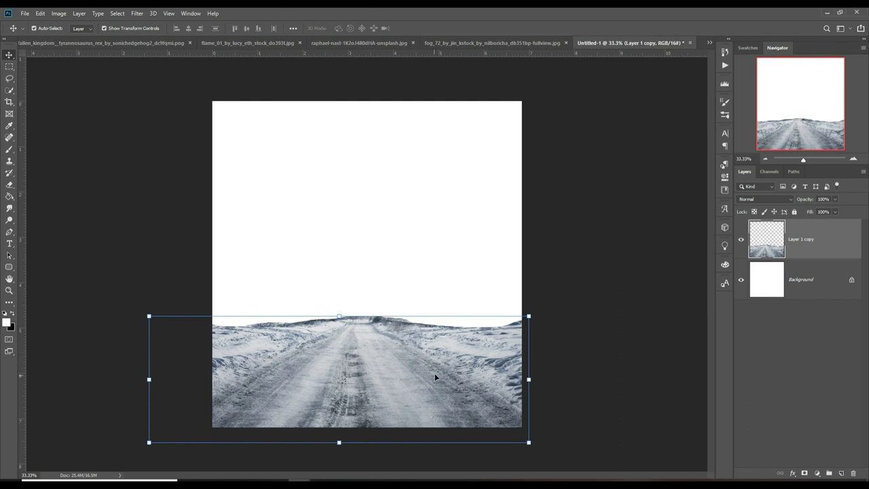
pyautogui.click(314, 43)
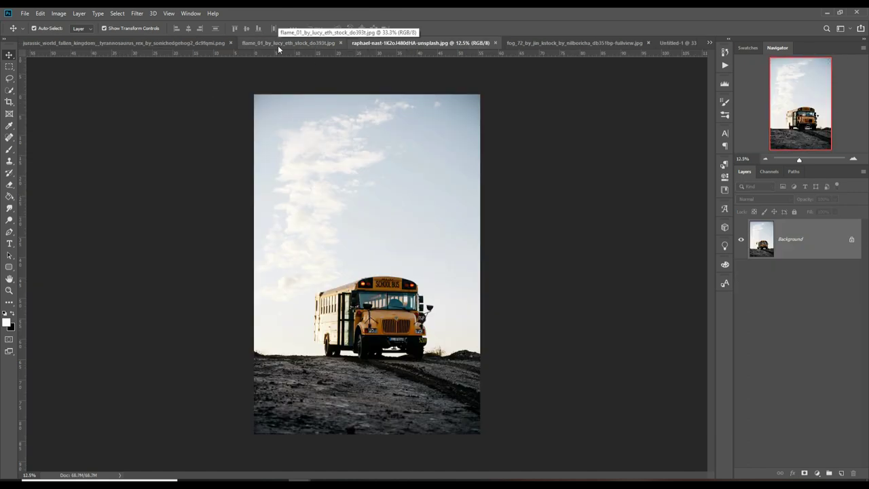
# - Float the T-rex image and drag it into the road composite, accepting the bit-depth warning
pyautogui.click(253, 43)
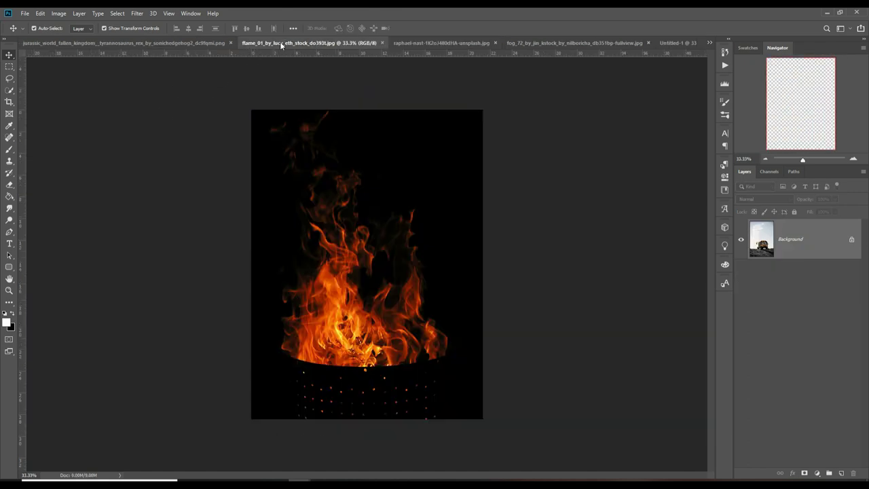
pyautogui.click(161, 43)
pyautogui.moveTo(168, 45)
pyautogui.mouseDown()
pyautogui.moveTo(172, 70)
pyautogui.moveTo(673, 158)
pyautogui.mouseUp()
pyautogui.click(682, 43)
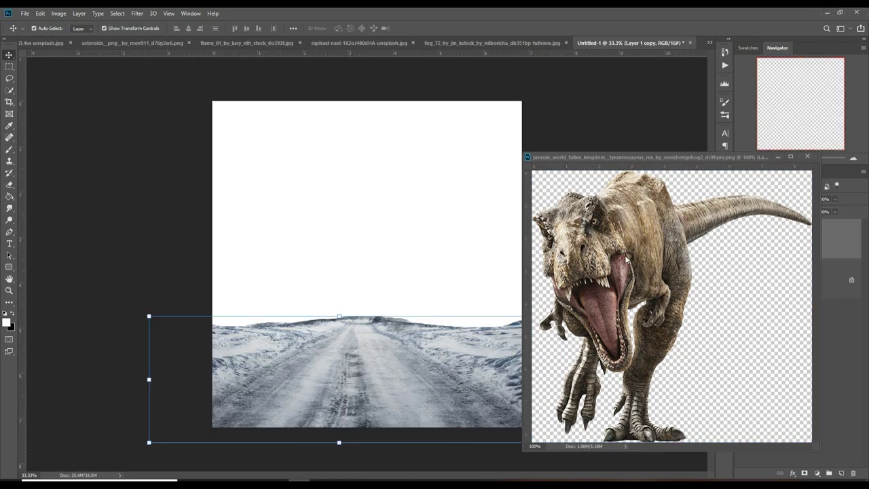
pyautogui.moveTo(638, 226); pyautogui.dragTo(399, 237)
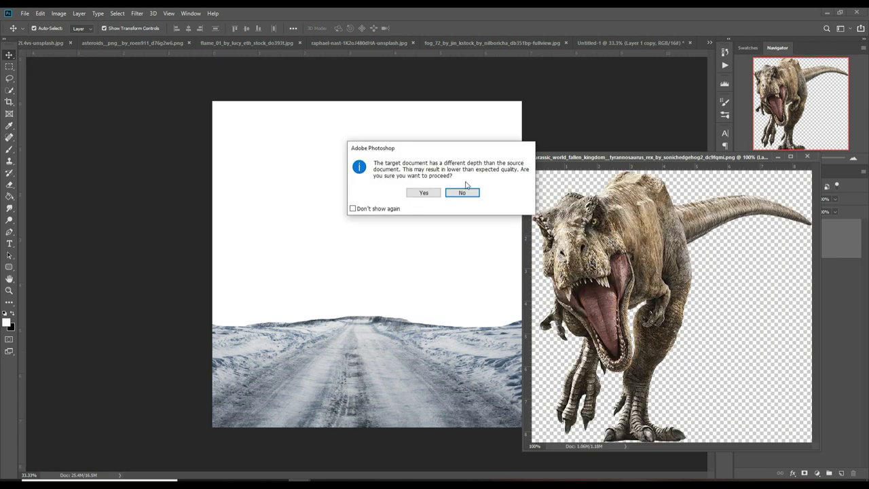
pyautogui.click(423, 193)
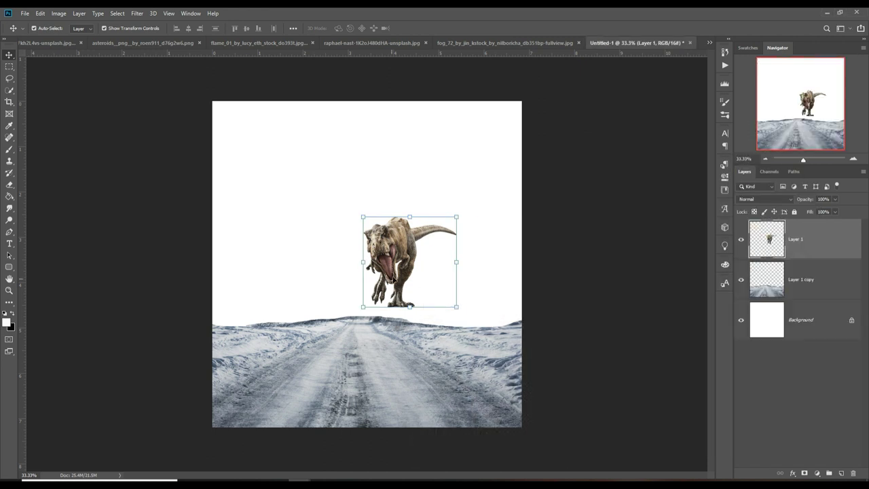
# - Scale the T-rex to 214% and position it on the snowy road
pyautogui.moveTo(392, 258); pyautogui.dragTo(354, 298)
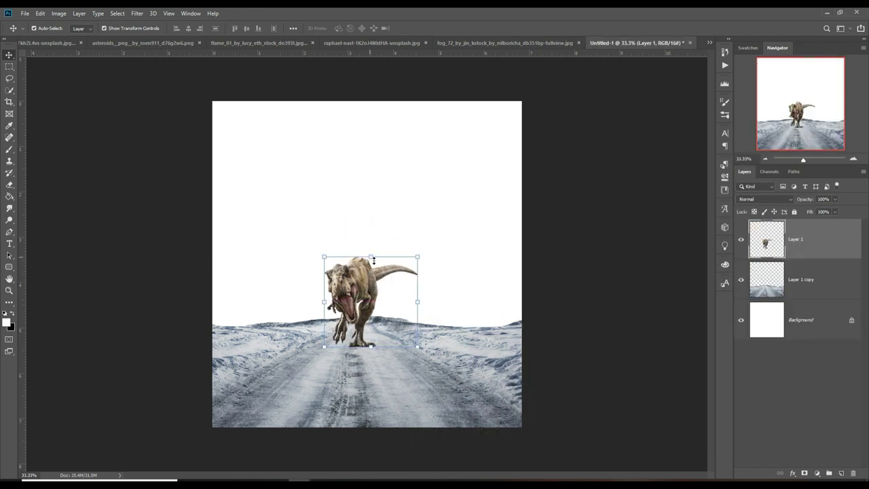
pyautogui.moveTo(373, 258); pyautogui.dragTo(373, 157)
pyautogui.moveTo(348, 342); pyautogui.dragTo(364, 339)
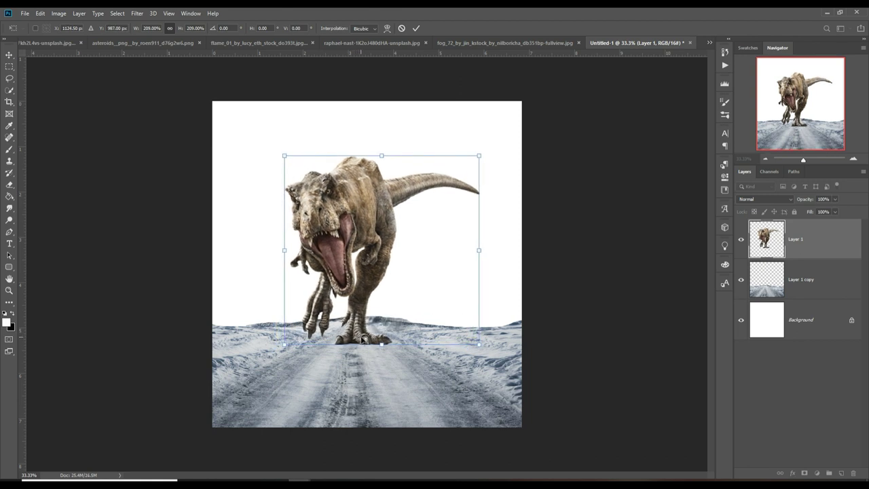
pyautogui.moveTo(384, 157); pyautogui.dragTo(385, 150)
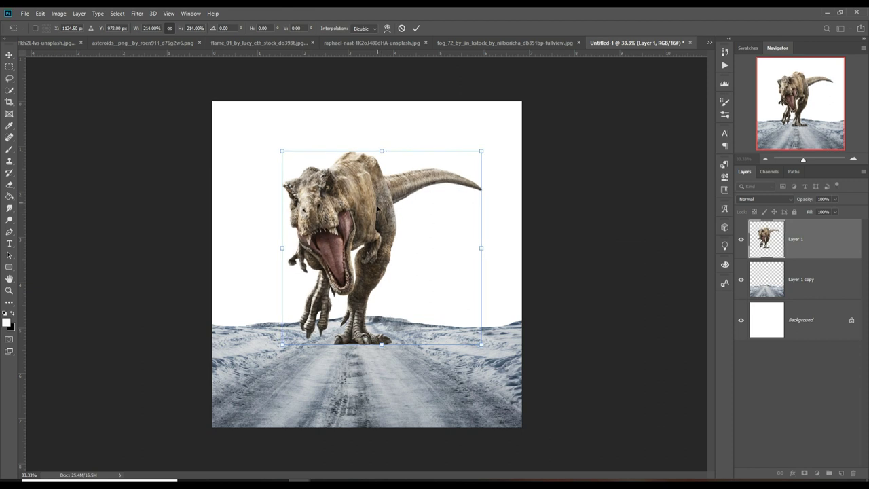
pyautogui.click(417, 29)
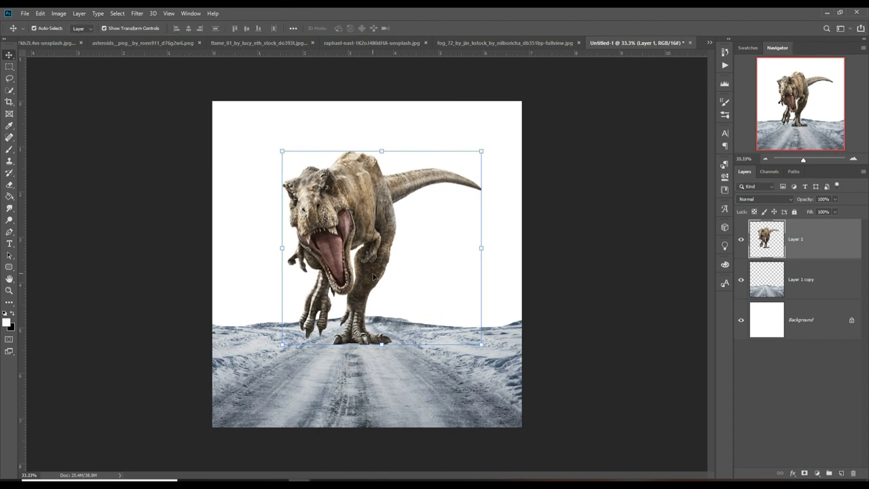
pyautogui.click(44, 42)
# - Trace the screaming girl's outline with the Pen tool, zoomed in to 100%
pyautogui.press('p')
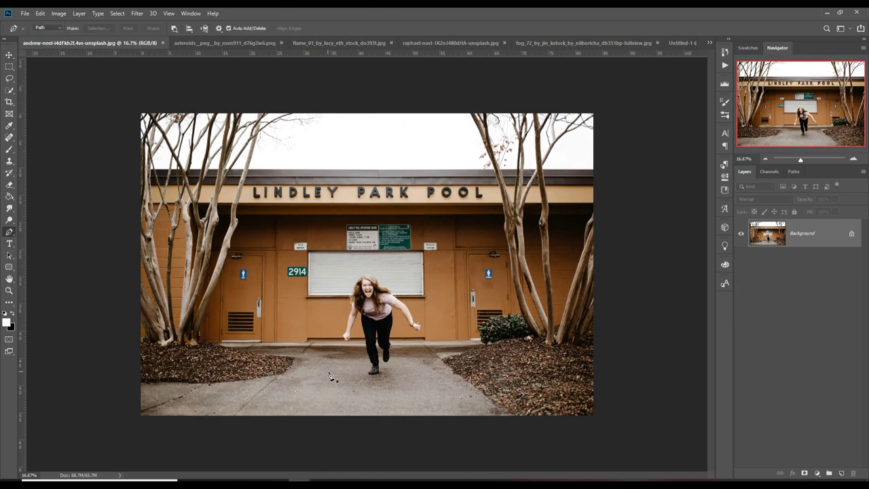
pyautogui.hotkey('ctrl', '+')
pyautogui.hotkey('ctrl', '+')
pyautogui.hotkey('ctrl', '+')
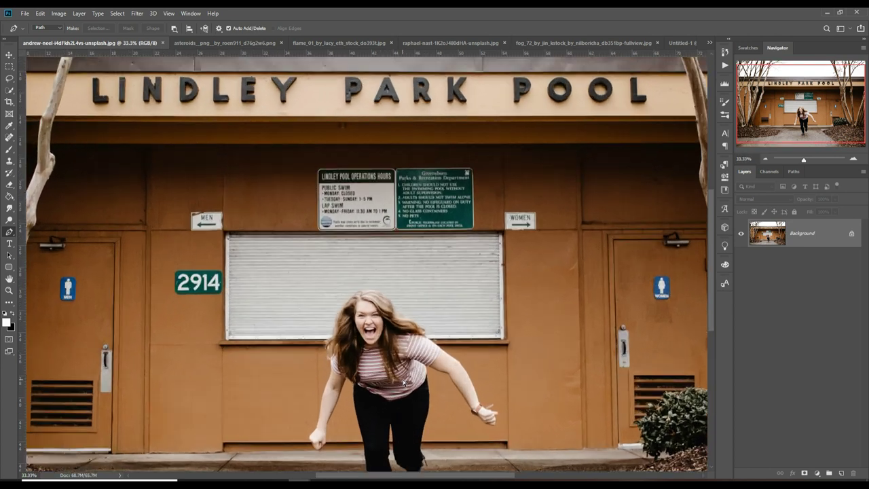
pyautogui.hotkey('ctrl', '+')
pyautogui.hotkey('ctrl', '+')
pyautogui.scroll(-5, 467, 356)
pyautogui.scroll(-10, 465, 278)
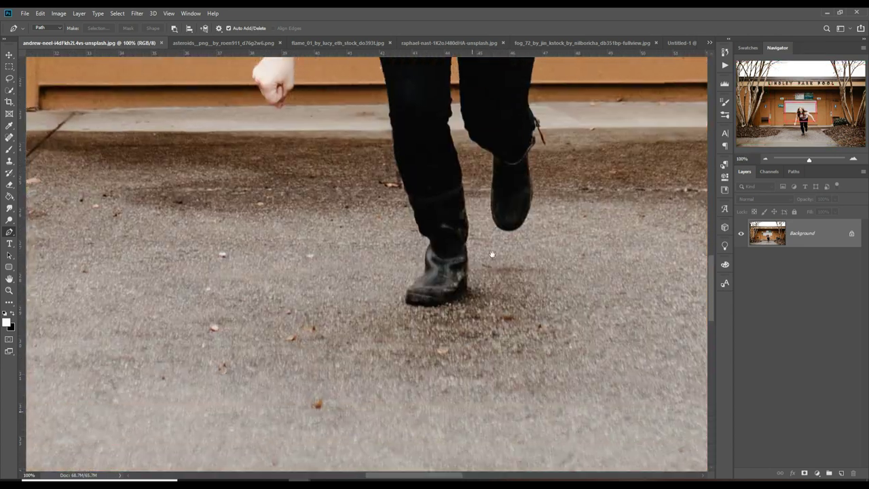
pyautogui.hotkey('ctrl', '+')
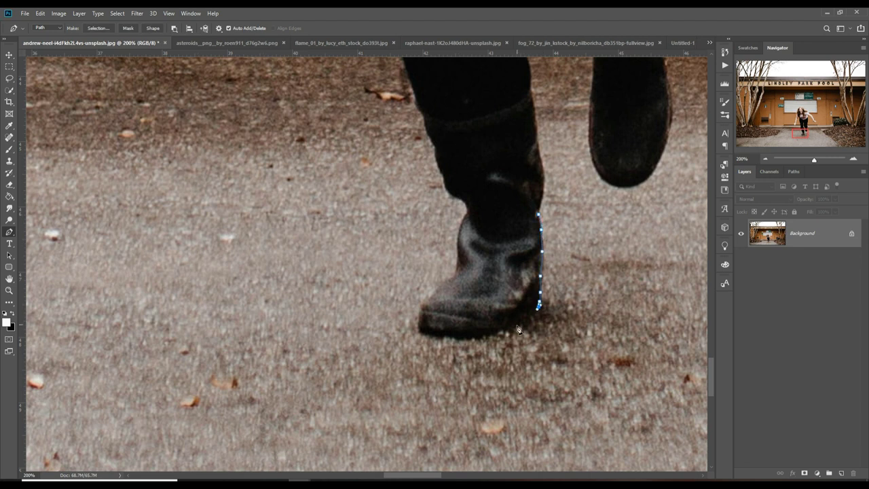
pyautogui.scroll(3, 380, 136)
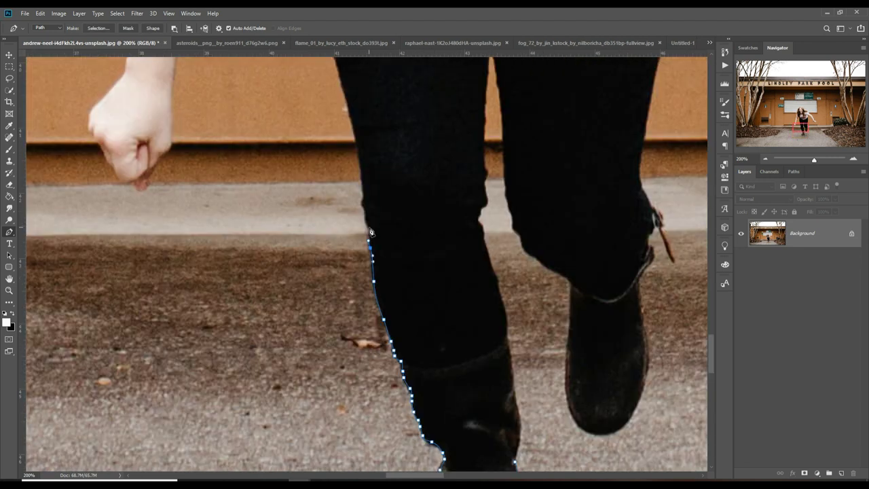
pyautogui.scroll(1, 367, 177)
pyautogui.scroll(3, 325, 131)
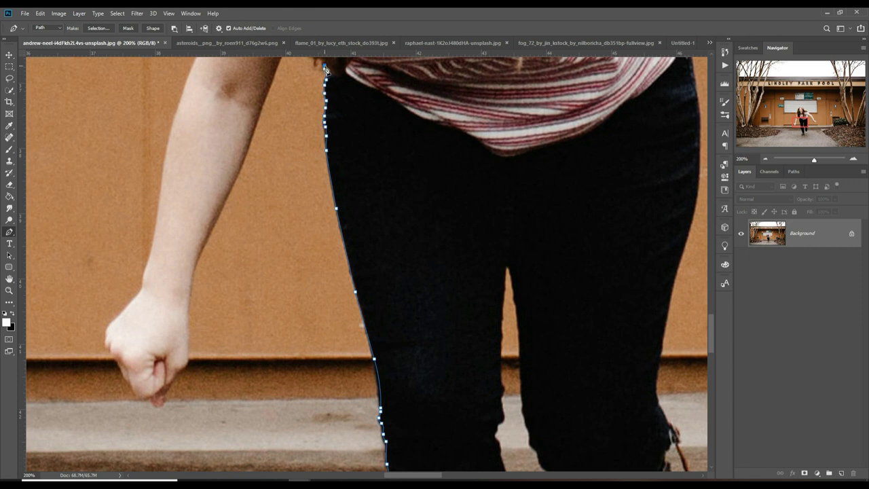
pyautogui.scroll(3, 324, 66)
pyautogui.scroll(-5, 292, 340)
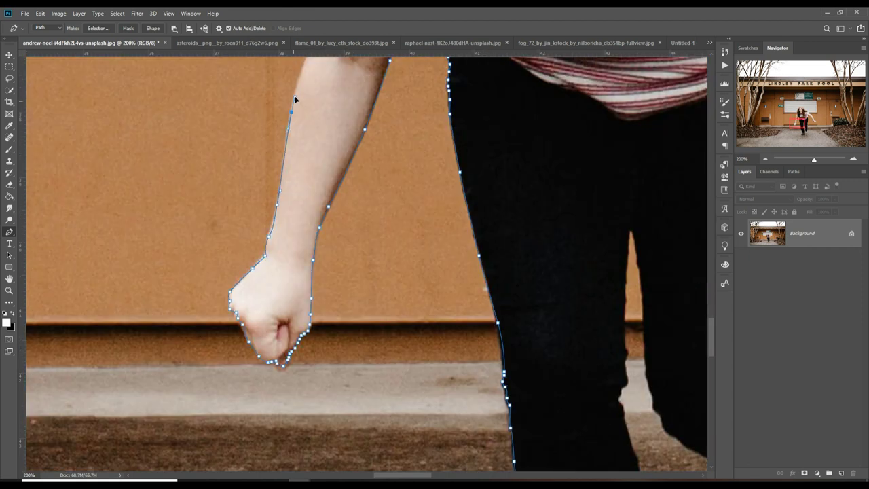
pyautogui.scroll(3, 332, 234)
pyautogui.scroll(3, 346, 180)
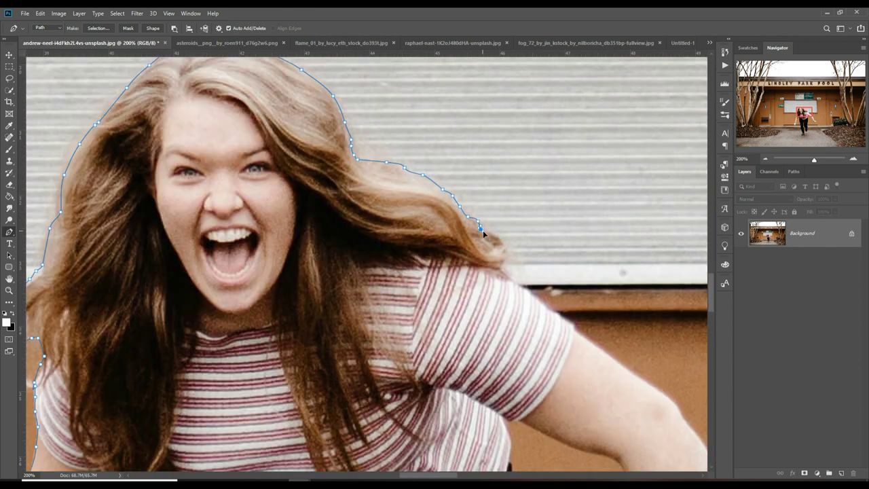
pyautogui.moveTo(699, 439); pyautogui.dragTo(526, 322)
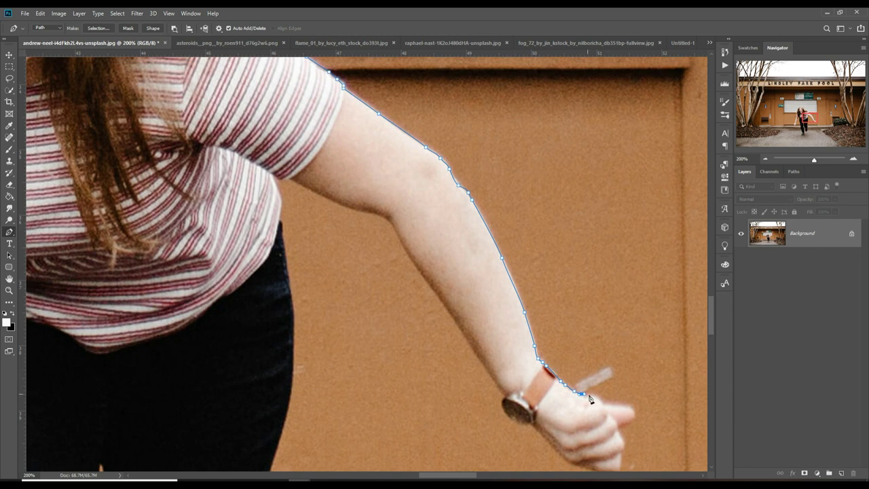
pyautogui.scroll(-3, 597, 318)
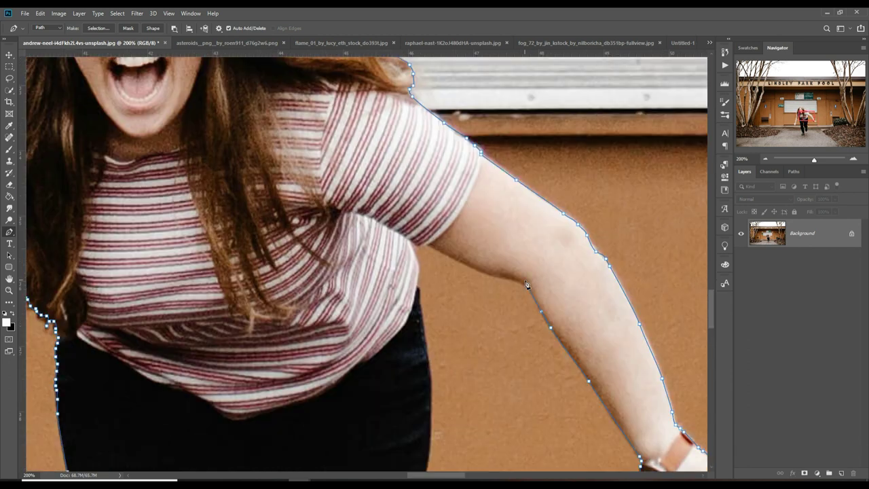
pyautogui.scroll(-3, 421, 235)
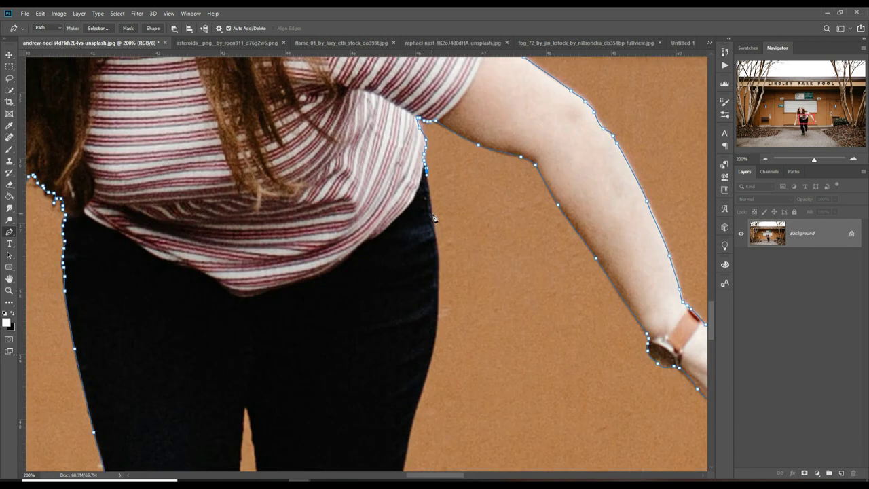
pyautogui.scroll(-5, 400, 449)
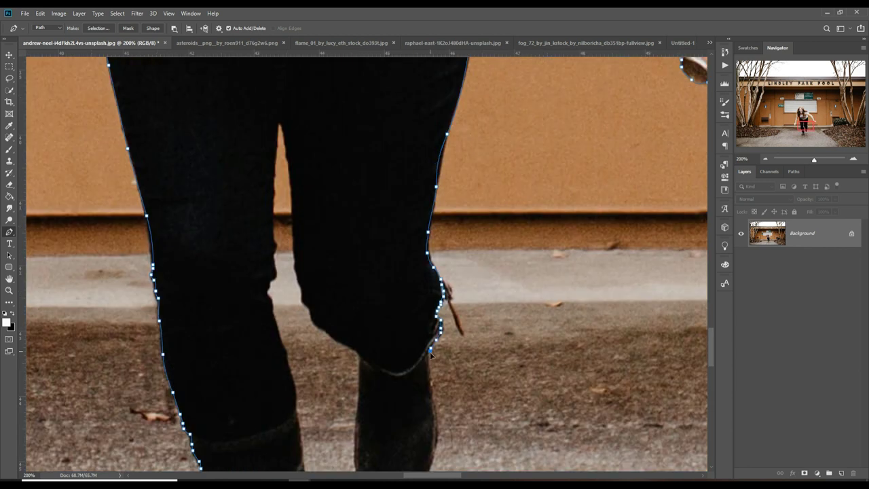
pyautogui.scroll(-3, 414, 356)
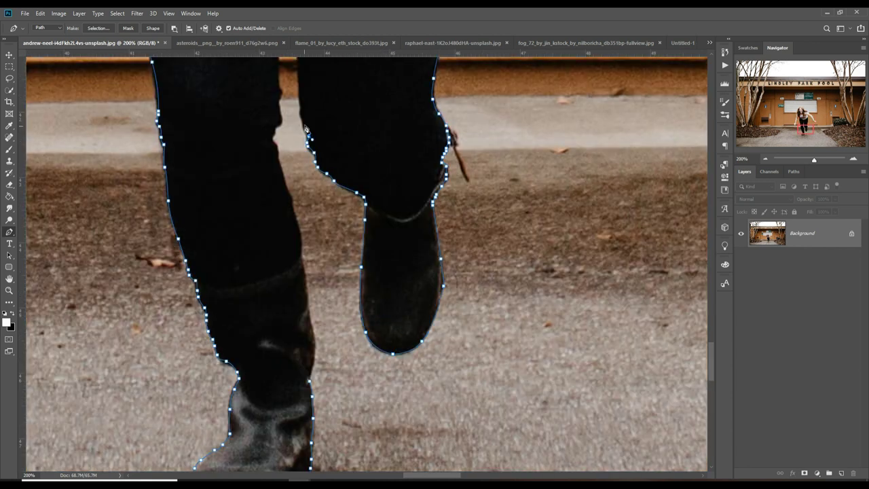
pyautogui.scroll(4, 343, 238)
pyautogui.scroll(-4, 327, 368)
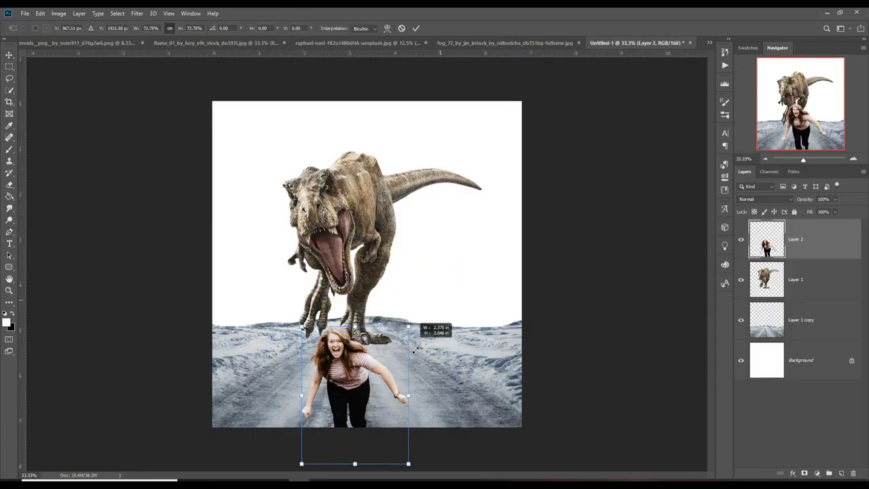
# - Shrink the girl and set her on the road ahead of the T-rex
pyautogui.moveTo(407, 319); pyautogui.dragTo(393, 320)
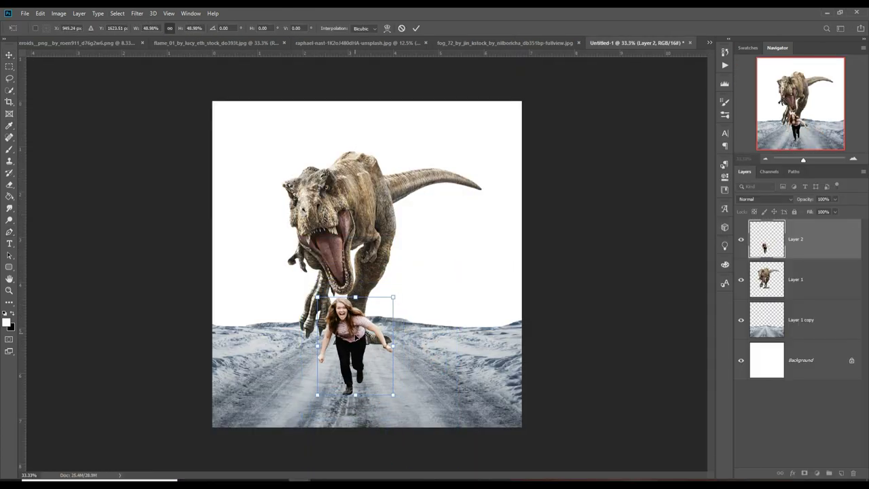
pyautogui.moveTo(356, 374); pyautogui.dragTo(358, 373)
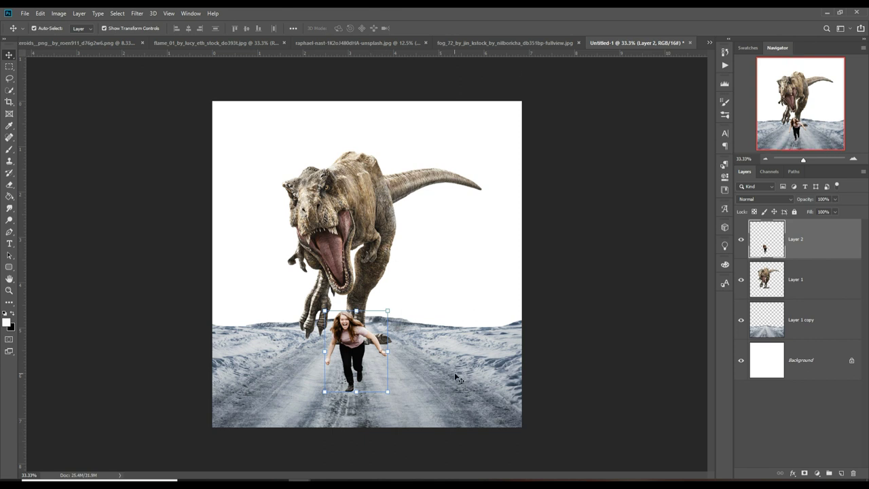
pyautogui.click(58, 42)
pyautogui.click(340, 42)
# - Start a Pen path on the zoomed bus, tracing under the bumper and around the left tyre
pyautogui.press('p')
pyautogui.hotkey('ctrl', '+')
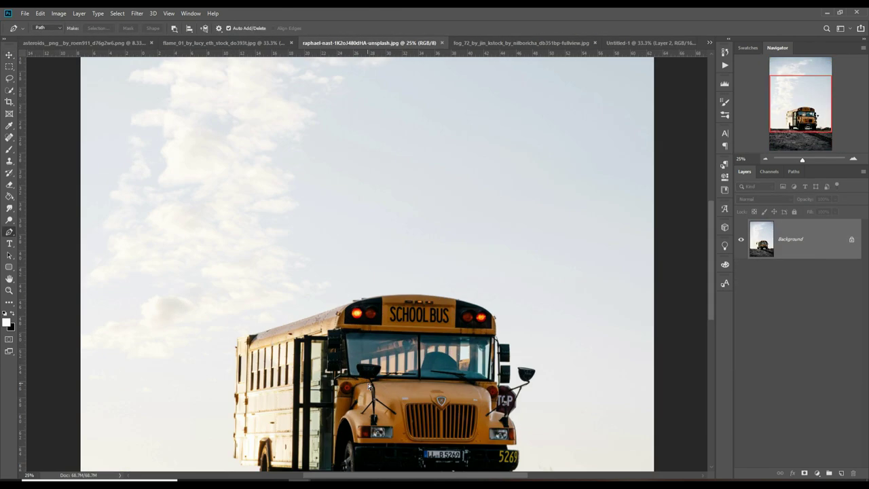
pyautogui.hotkey('ctrl', '+')
pyautogui.hotkey('ctrl', '+')
pyautogui.hotkey('ctrl', '+')
pyautogui.click(637, 314)
pyautogui.moveTo(605, 316); pyautogui.dragTo(614, 316)
pyautogui.click(582, 310)
pyautogui.click(574, 299)
pyautogui.click(569, 273)
pyautogui.click(318, 259)
pyautogui.click(316, 275)
pyautogui.click(204, 281)
pyautogui.click(197, 307)
pyautogui.click(135, 297)
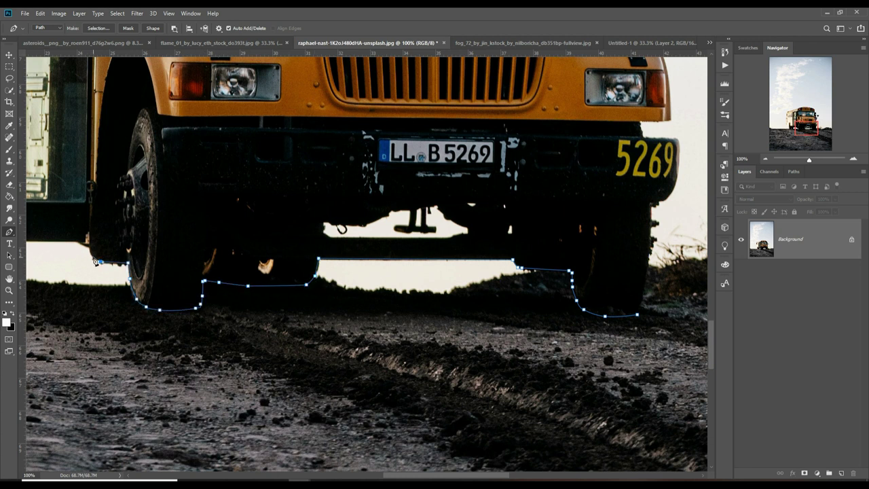
# - Continue the path along the ground, up the rear tyre and rear edge, and across the roof
pyautogui.moveTo(97, 261); pyautogui.dragTo(419, 277)
pyautogui.click(326, 315)
pyautogui.click(307, 317)
pyautogui.click(285, 317)
pyautogui.click(276, 260)
pyautogui.click(271, 221)
pyautogui.click(196, 122)
pyautogui.scroll(5, 197, 102)
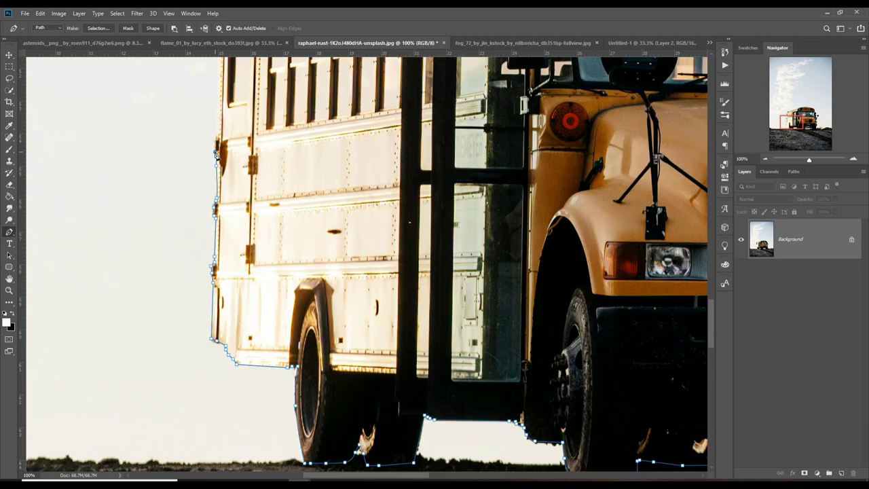
pyautogui.click(223, 144)
pyautogui.hscroll(3, 230, 117)
pyautogui.hscroll(5, 229, 117)
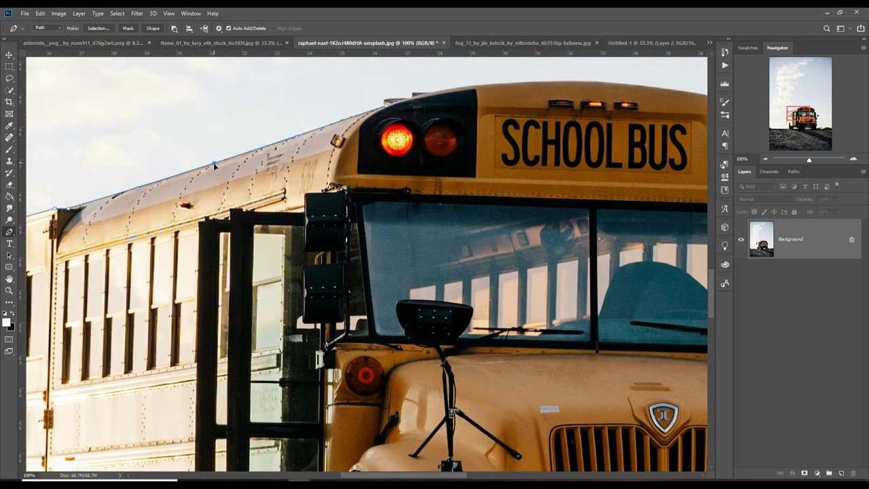
pyautogui.scroll(2, 312, 272)
pyautogui.click(285, 219)
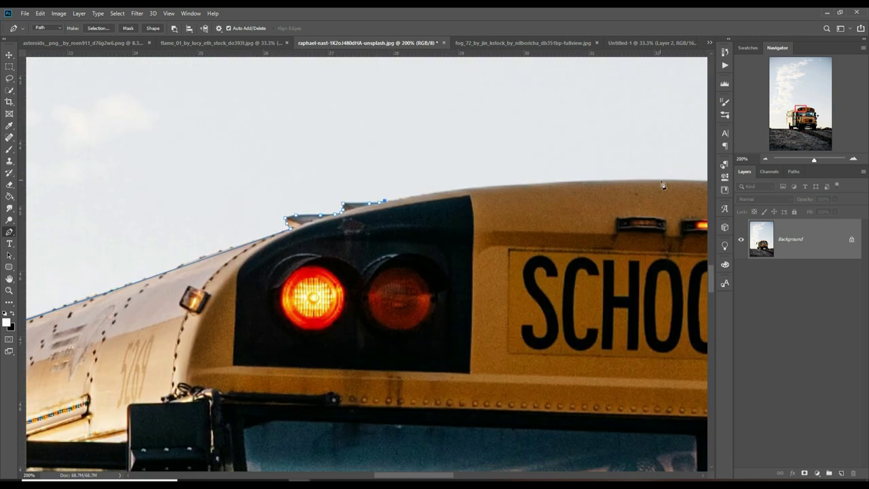
pyautogui.hscroll(5, 662, 185)
pyautogui.click(339, 167)
pyautogui.click(480, 175)
pyautogui.hscroll(3, 480, 175)
pyautogui.click(406, 194)
pyautogui.moveTo(541, 268); pyautogui.dragTo(478, 217)
# - Trace down the bus's front edge, across the lamp housing, and around the side mirror
pyautogui.click(640, 415)
pyautogui.scroll(-5, 639, 415)
pyautogui.hscroll(3, 508, 179)
pyautogui.click(520, 229)
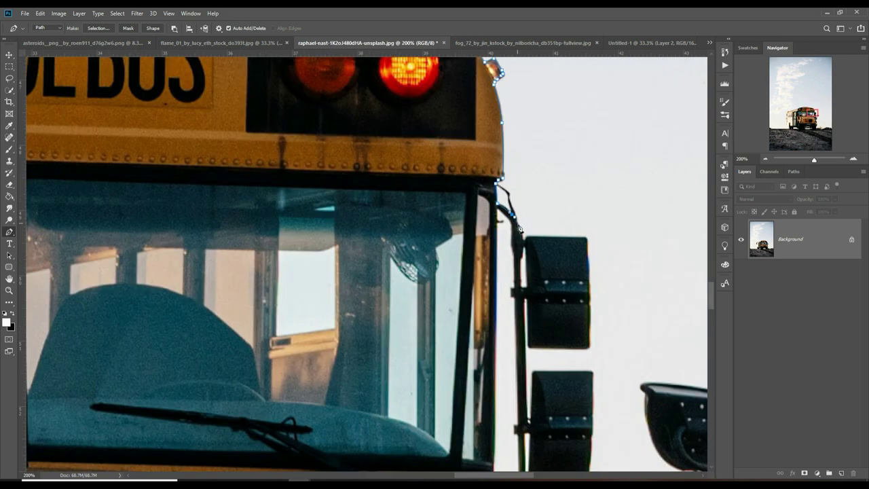
pyautogui.click(525, 298)
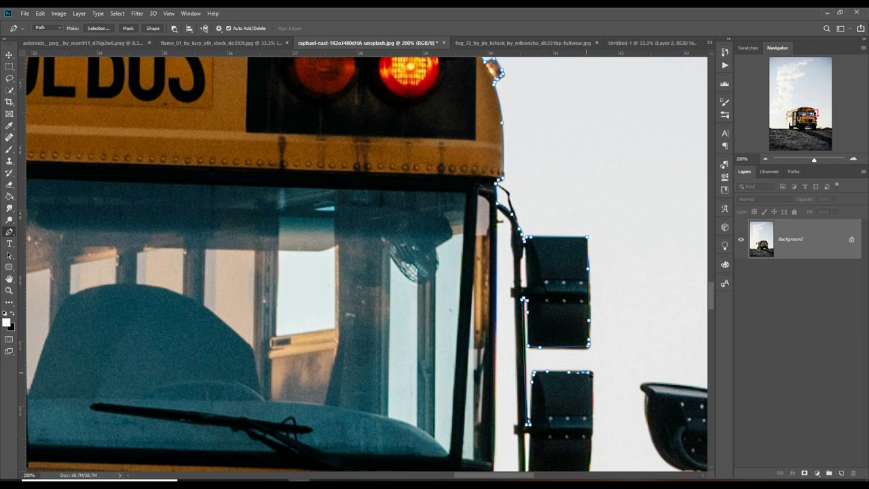
pyautogui.scroll(-3, 578, 308)
pyautogui.click(508, 344)
pyautogui.click(566, 346)
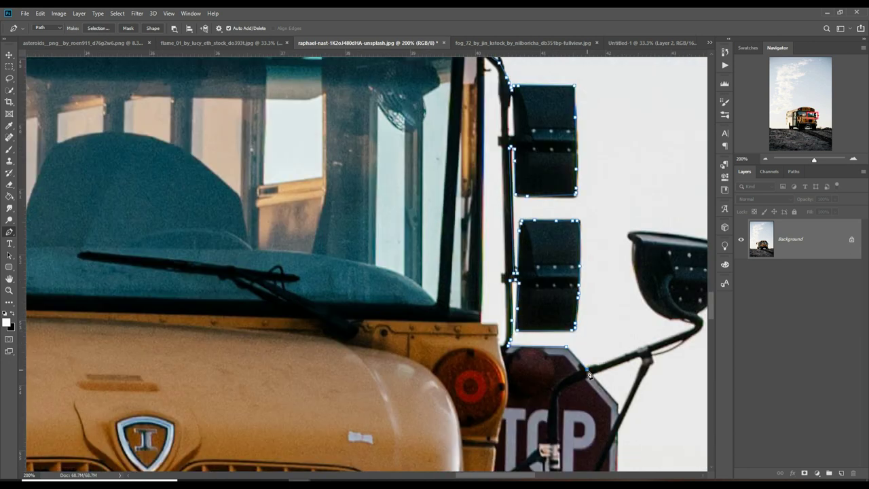
pyautogui.click(643, 295)
pyautogui.click(628, 231)
pyautogui.hscroll(5, 627, 231)
pyautogui.click(566, 247)
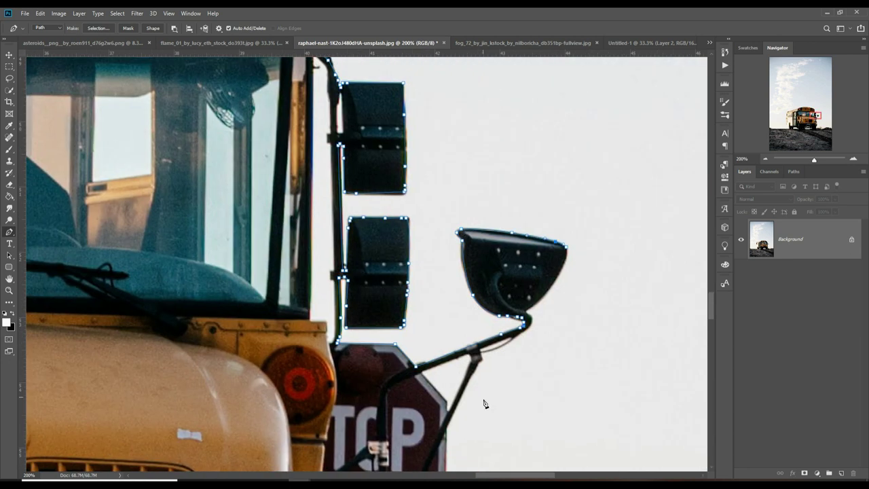
pyautogui.moveTo(553, 285); pyautogui.dragTo(534, 324)
# - Finish the outline down the stop sign, headlight and the bumper's right edge
pyautogui.scroll(-7, 447, 459)
pyautogui.click(445, 235)
pyautogui.click(403, 279)
pyautogui.click(444, 434)
pyautogui.scroll(-7, 445, 434)
pyautogui.click(443, 231)
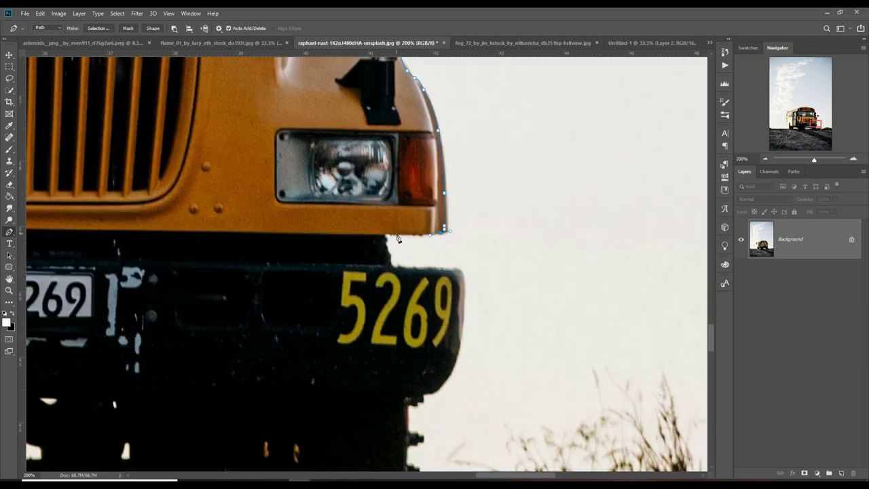
pyautogui.click(463, 307)
pyautogui.click(459, 344)
pyautogui.click(442, 383)
pyautogui.click(425, 394)
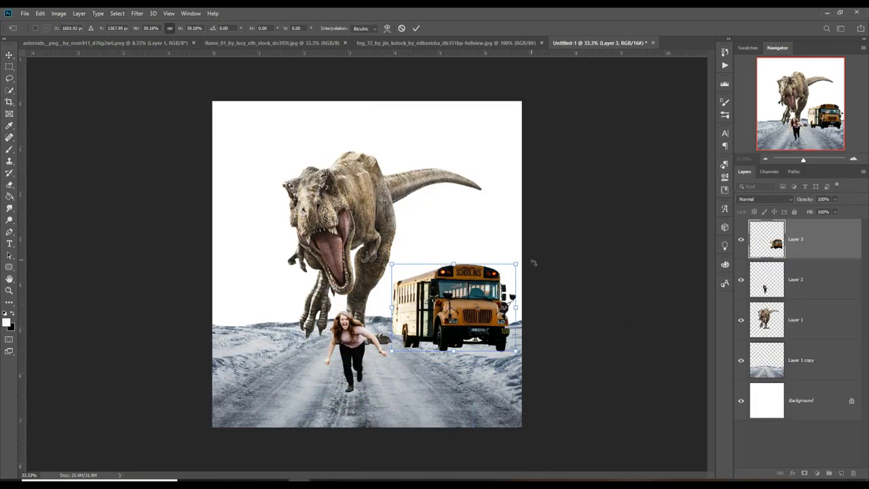
# - Rotate the school bus about 18°, then place the mountain photo scaled to canvas width
pyautogui.moveTo(528, 261); pyautogui.dragTo(523, 289)
pyautogui.press('Return')
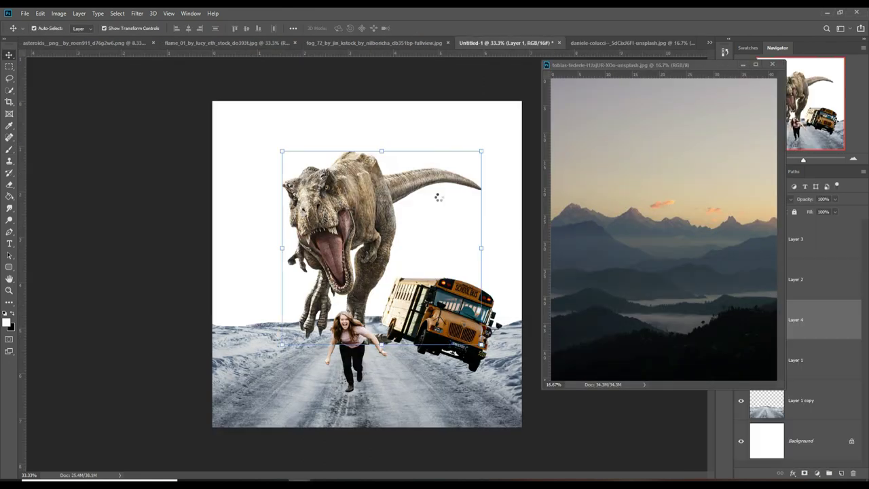
pyautogui.moveTo(438, 197); pyautogui.dragTo(475, 204)
pyautogui.hotkey('ctrl', 't')
pyautogui.moveTo(636, 246); pyautogui.dragTo(522, 247)
pyautogui.moveTo(149, 248); pyautogui.dragTo(211, 255)
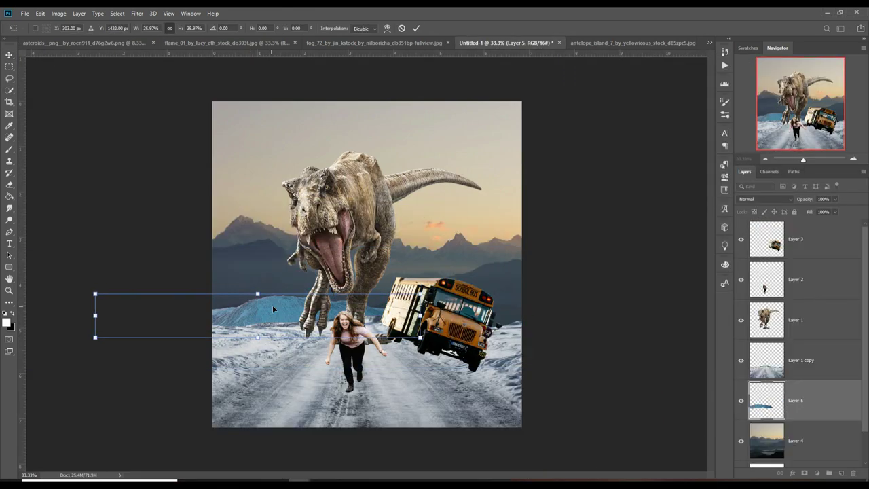
# - Clip a Hue/Saturation layer to the ridge strip, shifting hue, lowering saturation, raising lightness
pyautogui.press('Return')
pyautogui.click(817, 473)
pyautogui.click(815, 390)
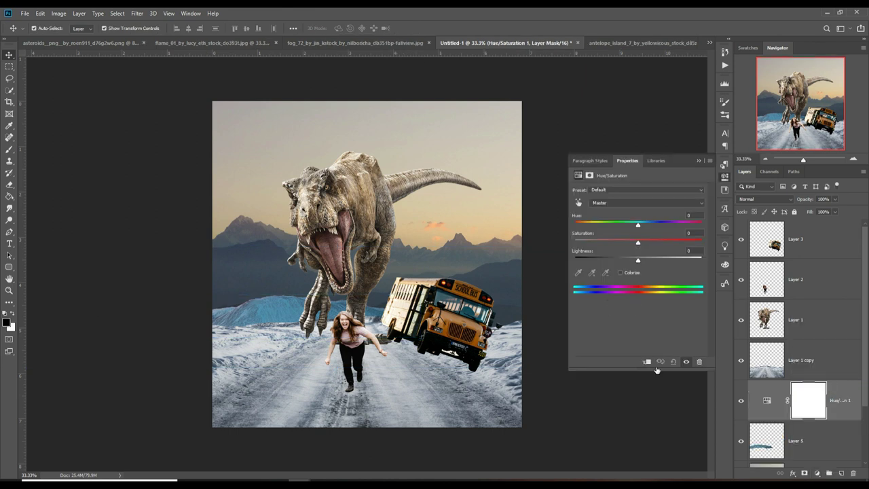
pyautogui.moveTo(637, 242); pyautogui.dragTo(622, 241)
pyautogui.moveTo(637, 259); pyautogui.dragTo(645, 259)
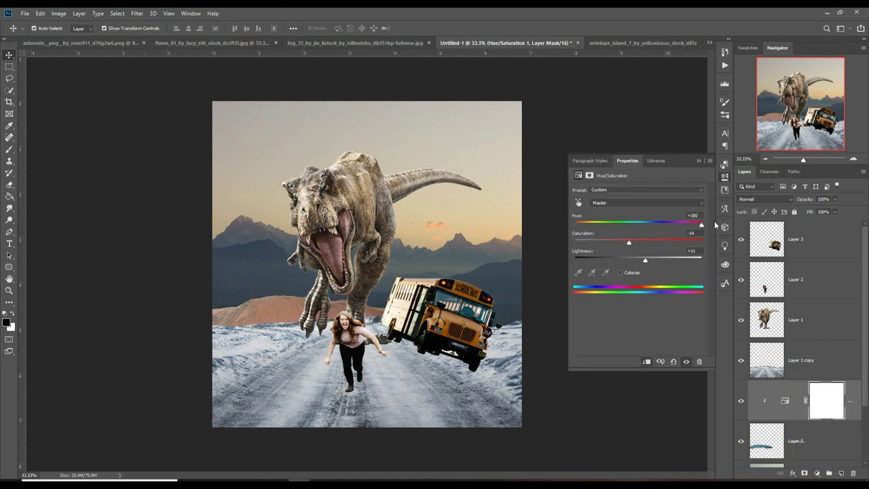
pyautogui.click(698, 160)
pyautogui.hotkey('ctrl', 'e')
pyautogui.rightClick(814, 400)
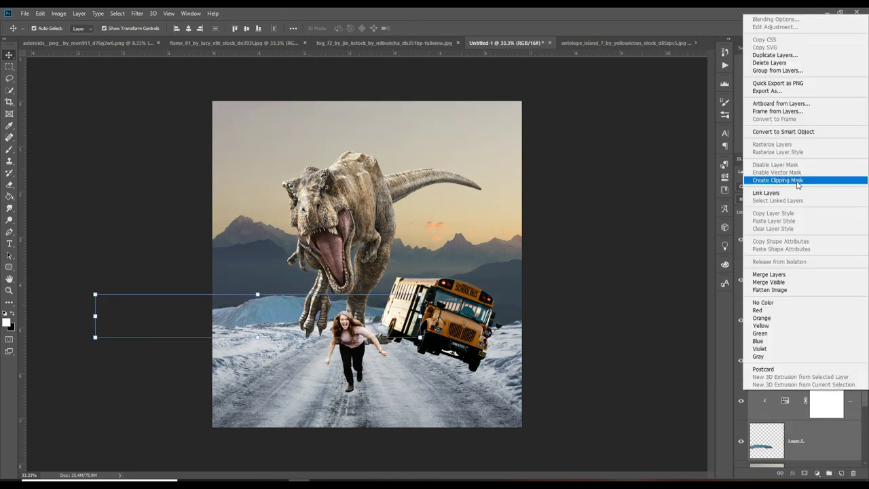
pyautogui.click(746, 65)
# - Duplicate the ridge strip, move the copy to the right and warp it
pyautogui.press('Return')
pyautogui.moveTo(378, 314); pyautogui.dragTo(623, 327)
pyautogui.click(40, 13)
pyautogui.click(173, 291)
pyautogui.click(416, 27)
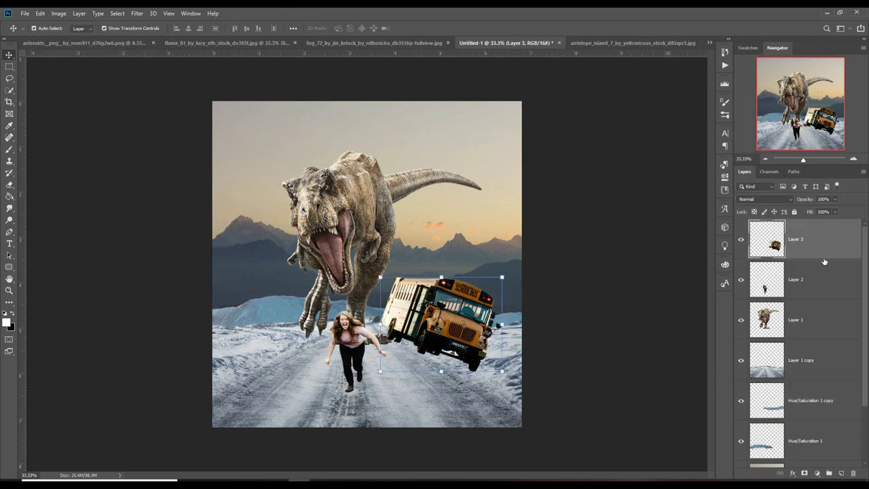
# - Place the ground texture photo in the composition and add a layer mask to it
pyautogui.moveTo(368, 44)
pyautogui.mouseDown()
pyautogui.moveTo(650, 65)
pyautogui.moveTo(611, 43)
pyautogui.mouseUp()
pyautogui.moveTo(606, 394)
pyautogui.mouseDown()
pyautogui.moveTo(278, 353)
pyautogui.moveTo(350, 385)
pyautogui.mouseUp()
pyautogui.hotkey('ctrl', 't')
pyautogui.press('Return')
pyautogui.press('b')
pyautogui.hotkey('ctrl', '[')
pyautogui.hotkey('ctrl', '[')
pyautogui.hotkey('ctrl', '[')
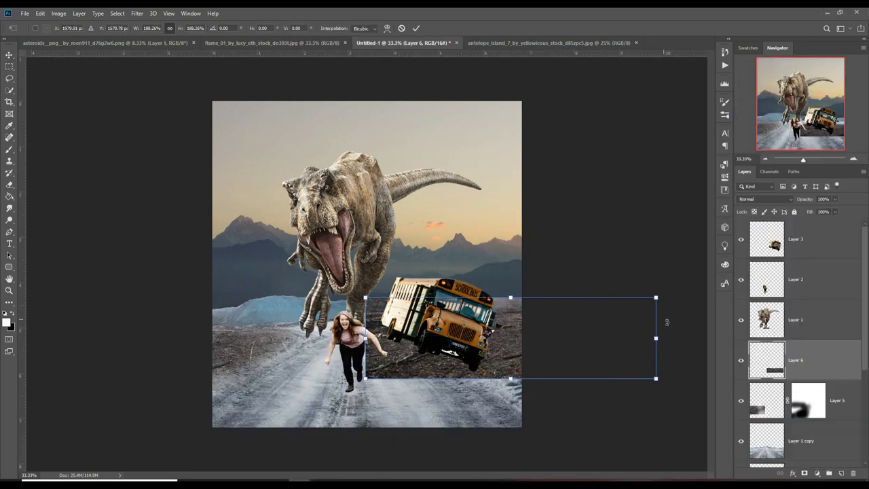
# - Stretch the second ground texture across the lower right and mask its edges into the road
pyautogui.moveTo(659, 378); pyautogui.dragTo(659, 450)
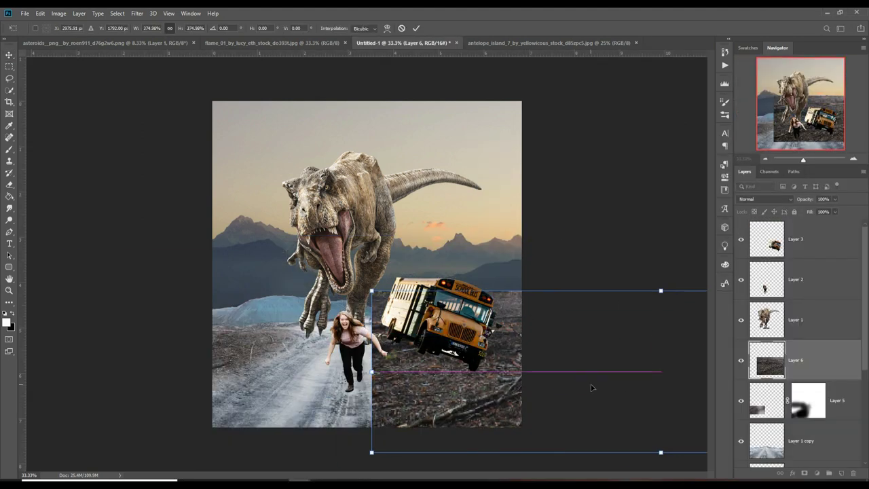
pyautogui.press('Return')
pyautogui.press('b')
pyautogui.moveTo(611, 427)
pyautogui.mouseDown()
pyautogui.moveTo(378, 295)
pyautogui.moveTo(369, 430)
pyautogui.moveTo(500, 403)
pyautogui.moveTo(410, 359)
pyautogui.mouseUp()
# - Paint a black shadow on a new layer and flatten it under the bus
pyautogui.click(815, 279)
pyautogui.hotkey('ctrl', 'shift', 'alt', 'n')
pyautogui.press('0')
pyautogui.hotkey('ctrl', 't')
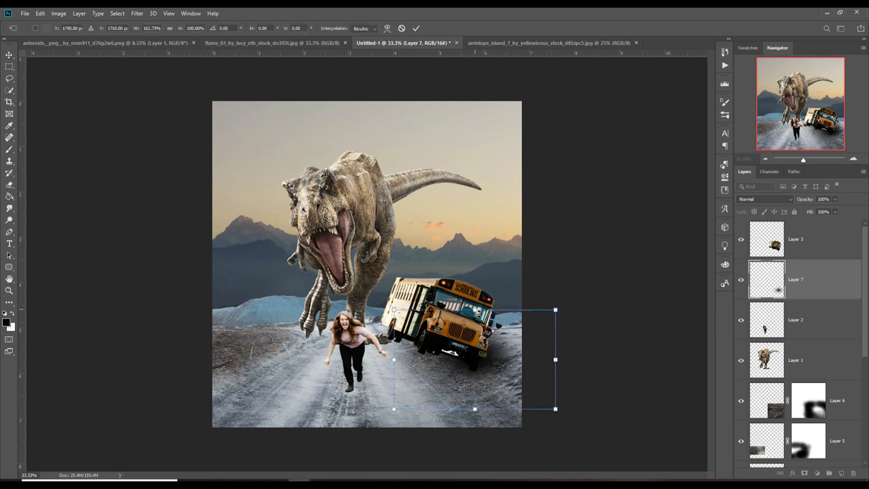
pyautogui.moveTo(474, 309); pyautogui.dragTo(474, 361)
pyautogui.moveTo(489, 390)
pyautogui.mouseDown()
pyautogui.moveTo(476, 374)
pyautogui.moveTo(466, 387)
pyautogui.moveTo(460, 373)
pyautogui.mouseUp()
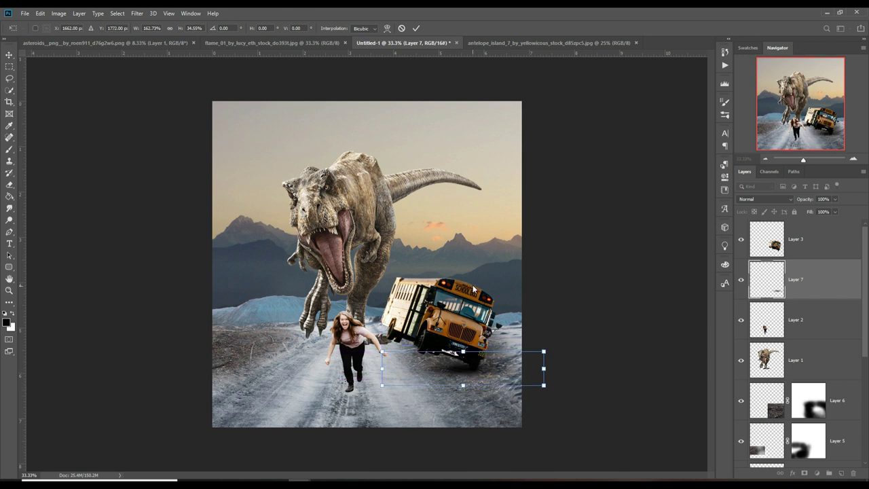
pyautogui.click(416, 28)
# - Duplicate the bus shadow, scale the copy to about 95% and move it toward the bus
pyautogui.rightClick(827, 288)
pyautogui.click(723, 144)
pyautogui.click(508, 145)
pyautogui.hotkey('ctrl', 't')
pyautogui.moveTo(544, 352); pyautogui.dragTo(536, 355)
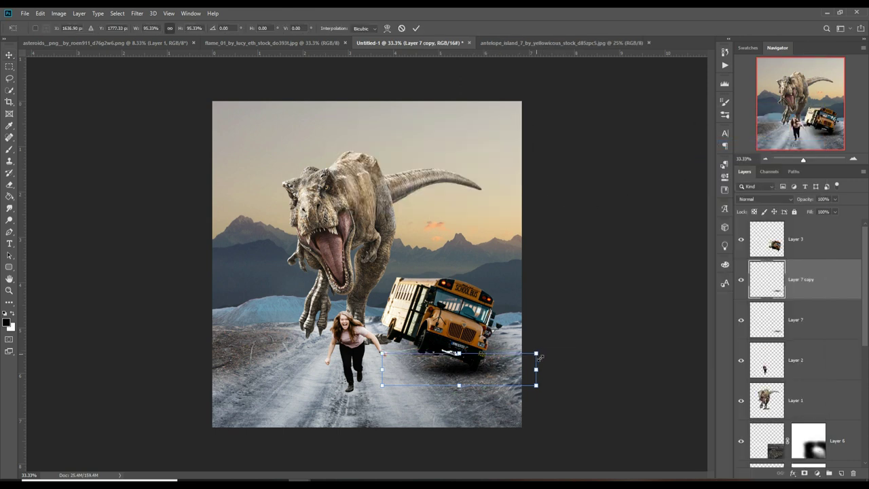
pyautogui.moveTo(485, 375); pyautogui.dragTo(431, 354)
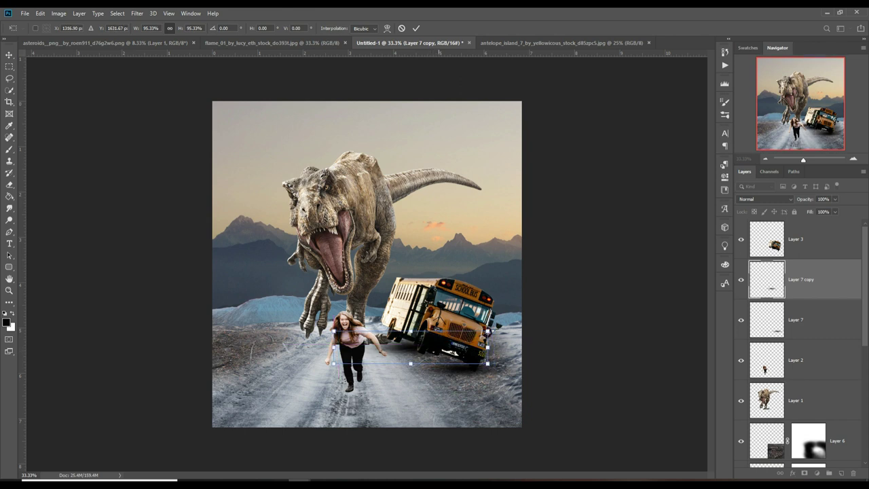
pyautogui.click(416, 28)
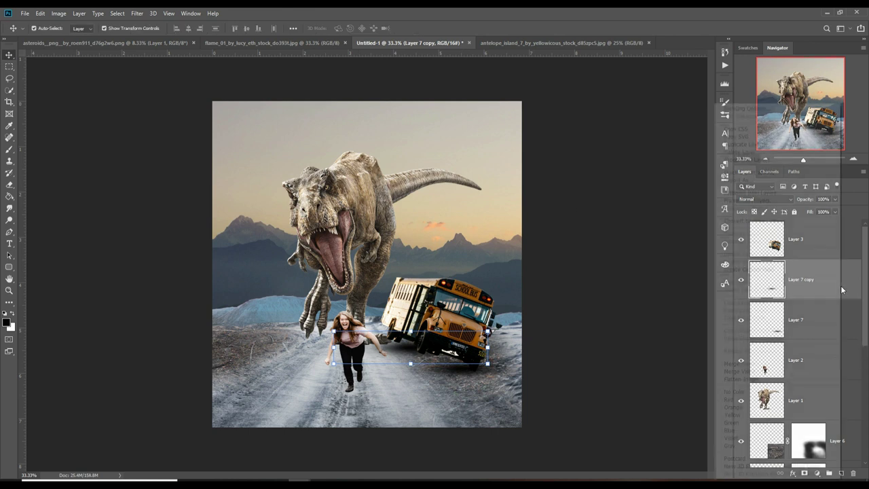
# - Make two more shadow copies, nudging one right and down
pyautogui.hotkey('ctrl', 'j')
pyautogui.hotkey('shift', 'Right')
pyautogui.hotkey('shift', 'Right')
pyautogui.hotkey('shift', 'Right')
pyautogui.hotkey('shift', 'Right')
pyautogui.hotkey('shift', 'Right')
pyautogui.hotkey('shift', 'Right')
pyautogui.hotkey('shift', 'Down')
pyautogui.hotkey('shift', 'Down')
pyautogui.hotkey('shift', 'Down')
pyautogui.hotkey('ctrl', 'j')
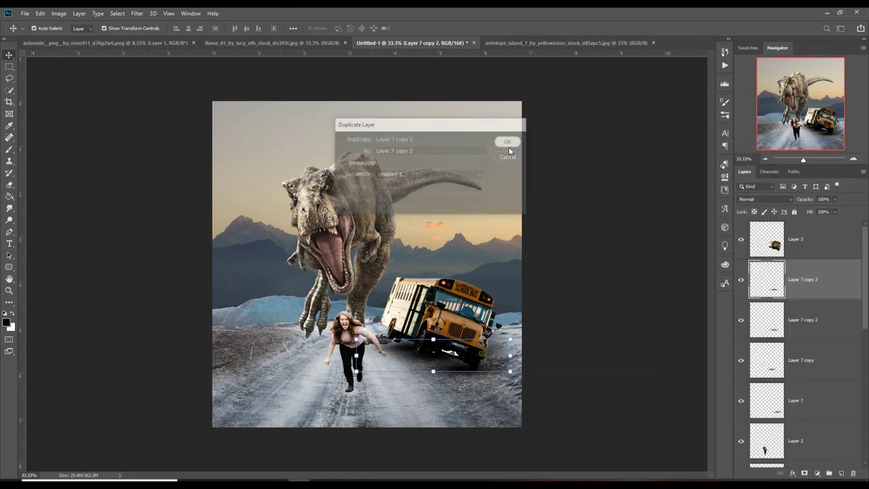
pyautogui.hotkey('alt', ']')
# - Lasso and delete the white patch under the bus bumper
pyautogui.press('l')
pyautogui.scroll(4, 473, 408)
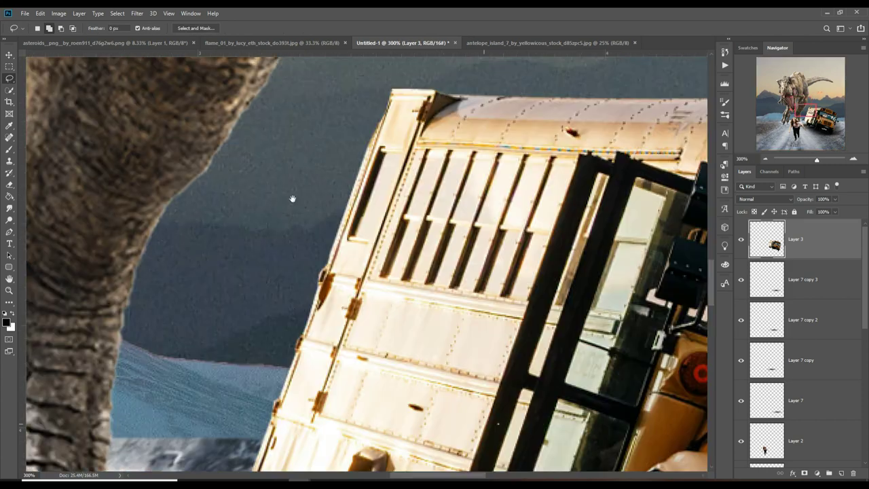
pyautogui.scroll(2, 585, 363)
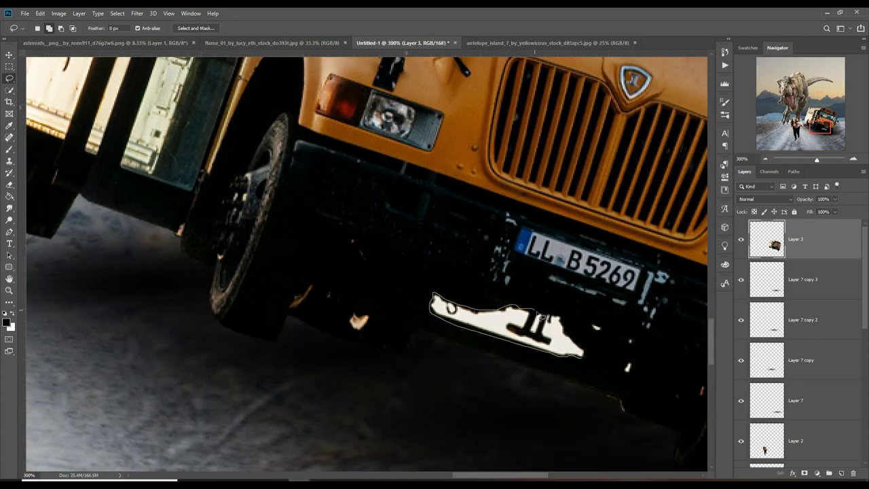
pyautogui.moveTo(589, 356); pyautogui.dragTo(584, 354)
pyautogui.press('Delete')
pyautogui.hotkey('ctrl', 'd')
pyautogui.press('v')
pyautogui.scroll(-5, 618, 208)
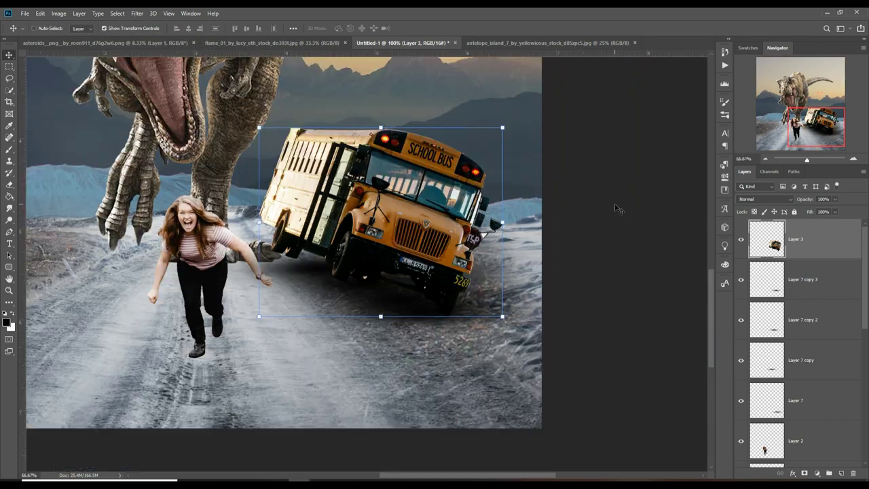
pyautogui.scroll(-1, 618, 208)
# - Merge the shadow copies into one layer and set up a black brush at 23% opacity
pyautogui.click(808, 278)
pyautogui.keyDown('shift'); pyautogui.click(801, 400); pyautogui.keyUp('shift')
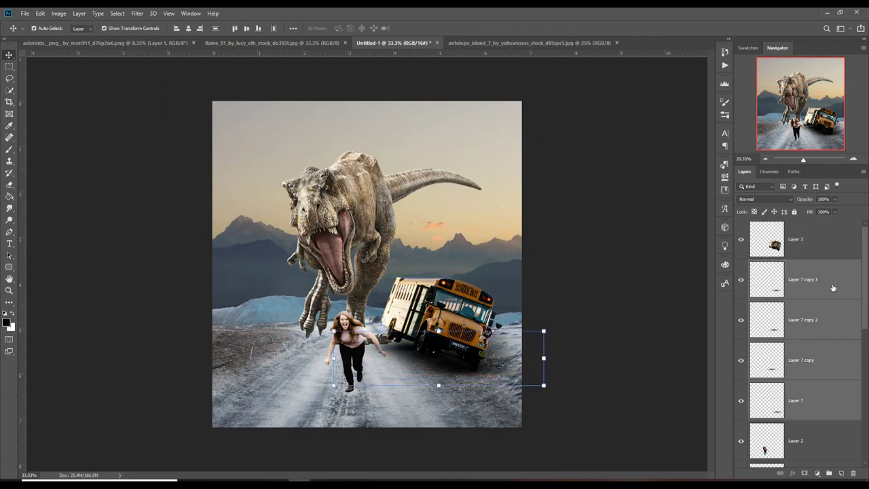
pyautogui.hotkey('ctrl', 'e')
pyautogui.click(9, 149)
pyautogui.click(189, 29)
pyautogui.moveTo(190, 39); pyautogui.dragTo(158, 39)
pyautogui.click(15, 313)
pyautogui.press('x')
# - Mask the merged bus shadow with a 36%, size-100 brush and lower its opacity to 82%
pyautogui.click(804, 473)
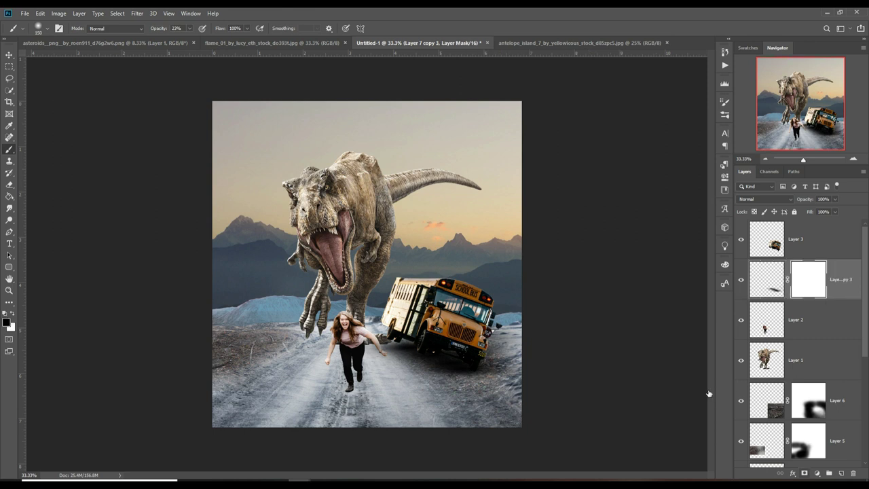
pyautogui.press('[')
pyautogui.press('[')
pyautogui.press('3')
pyautogui.press('6')
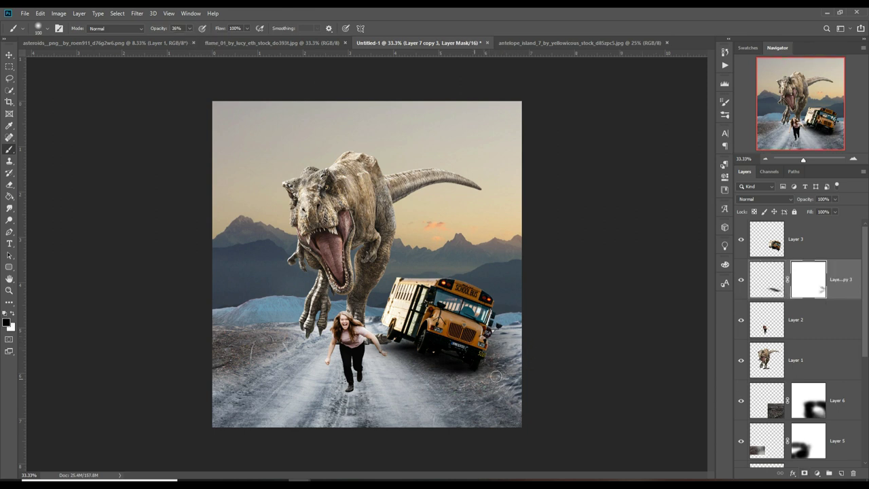
pyautogui.press('v')
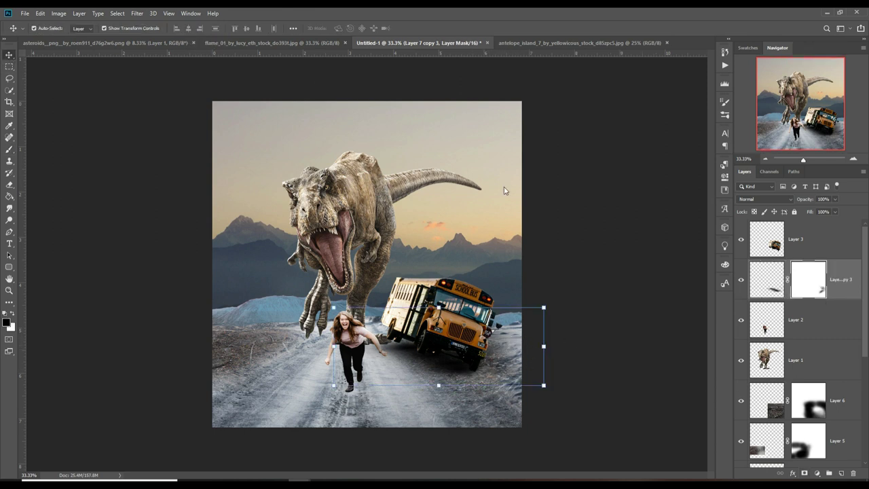
pyautogui.click(766, 279)
pyautogui.moveTo(835, 198); pyautogui.dragTo(827, 211)
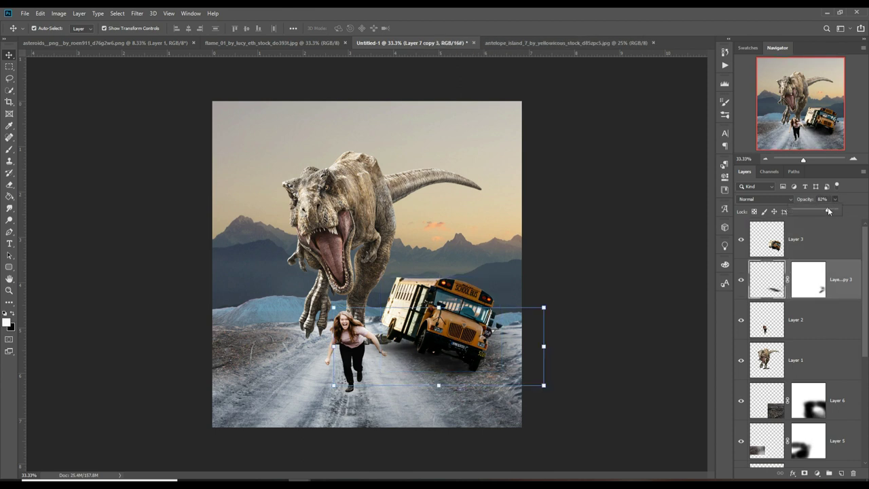
# - Paint a shadow blob under the girl on a new layer and stretch it wider
pyautogui.click(766, 359)
pyautogui.click(840, 473)
pyautogui.press('b')
pyautogui.moveTo(340, 393)
pyautogui.mouseDown()
pyautogui.moveTo(416, 396)
pyautogui.moveTo(390, 392)
pyautogui.mouseUp()
pyautogui.hotkey('ctrl', 't')
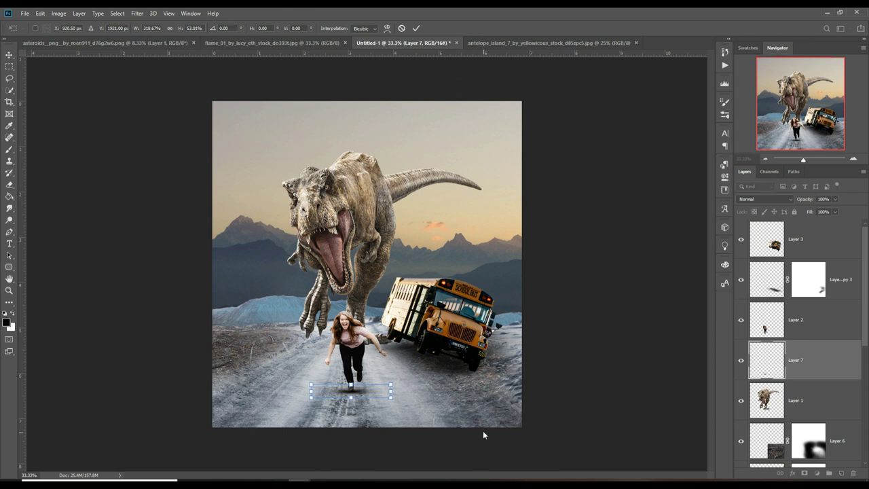
pyautogui.click(416, 27)
# - Widen the Layer 8 shadow, shift it under the girl and nudge it up slightly
pyautogui.click(766, 441)
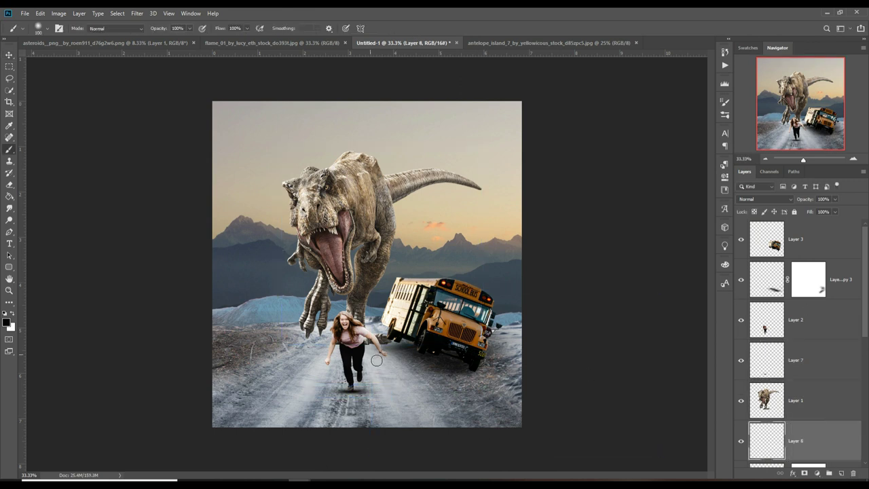
pyautogui.hotkey('ctrl', 't')
pyautogui.moveTo(380, 346); pyautogui.dragTo(338, 346)
pyautogui.moveTo(408, 345); pyautogui.dragTo(346, 344)
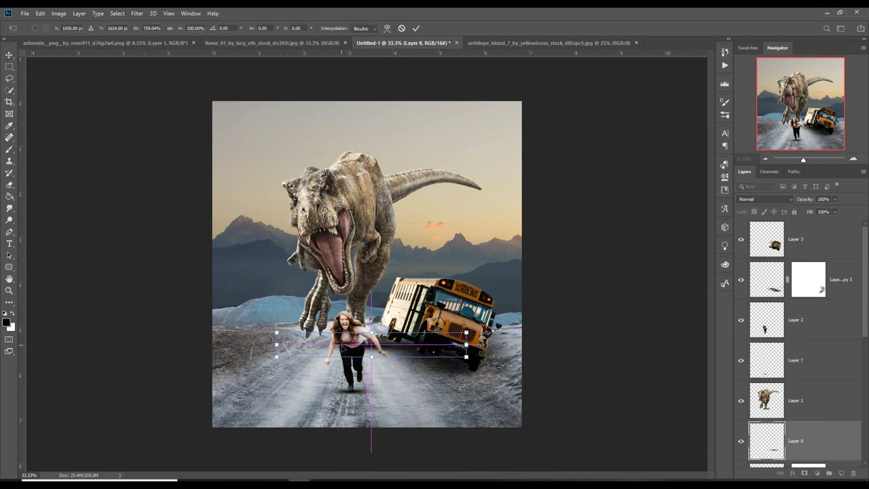
pyautogui.press('Up')
pyautogui.press('Up')
pyautogui.press('Up')
pyautogui.press('Up')
pyautogui.press('Up')
pyautogui.press('Up')
pyautogui.click(417, 28)
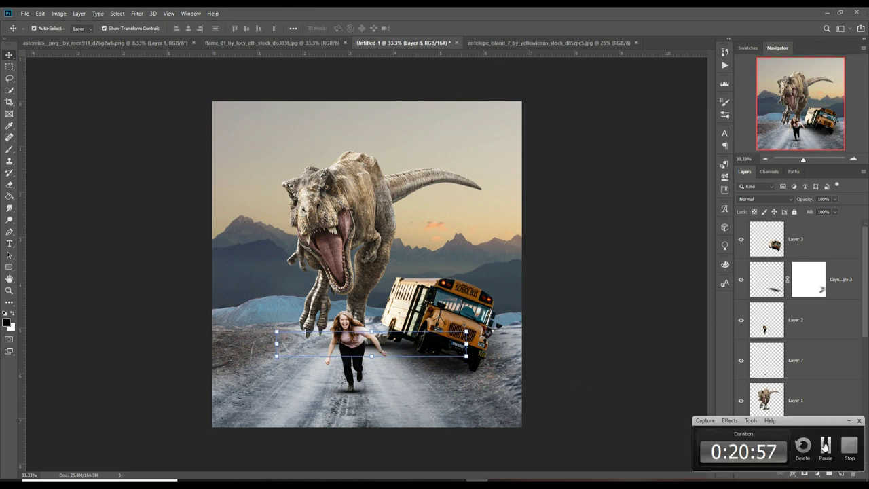
pyautogui.click(790, 316)
# - Camera Raw the girl: Contrast +14, Highlights −38, Whites −20, boosted saturation
pyautogui.click(138, 14)
pyautogui.click(163, 67)
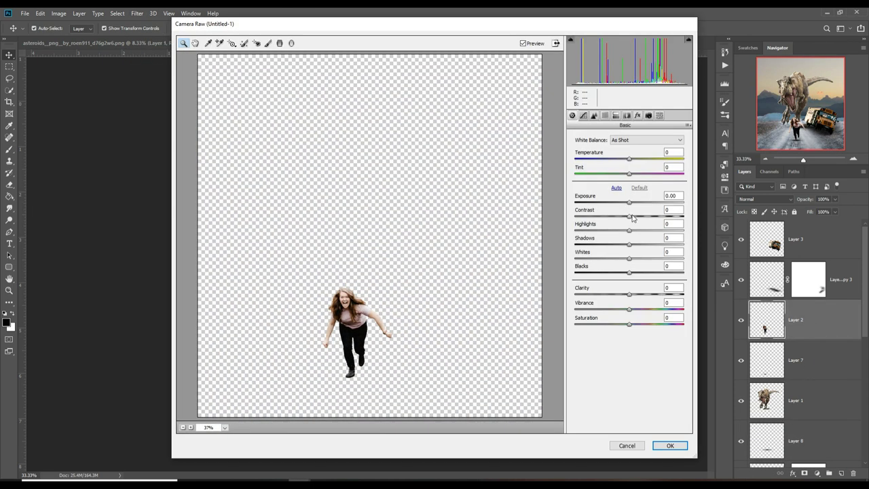
pyautogui.moveTo(631, 220)
pyautogui.mouseDown()
pyautogui.moveTo(643, 226)
pyautogui.moveTo(609, 232)
pyautogui.moveTo(618, 261)
pyautogui.mouseUp()
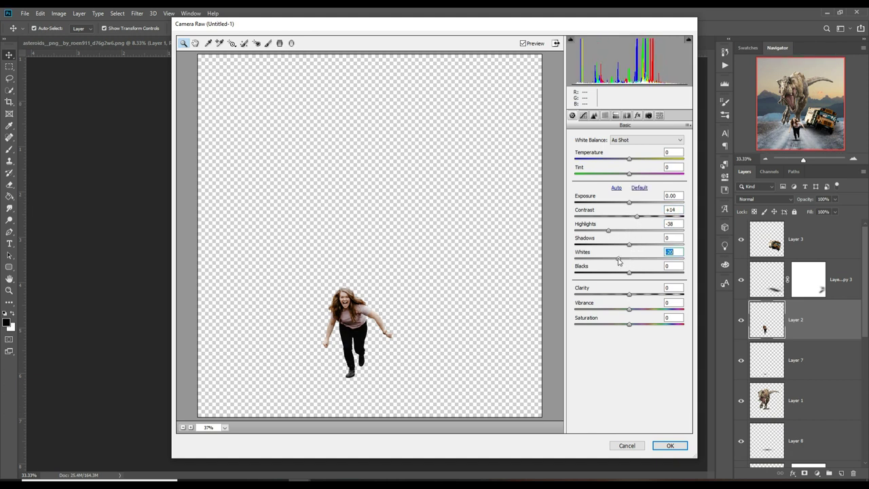
pyautogui.moveTo(629, 325); pyautogui.dragTo(644, 328)
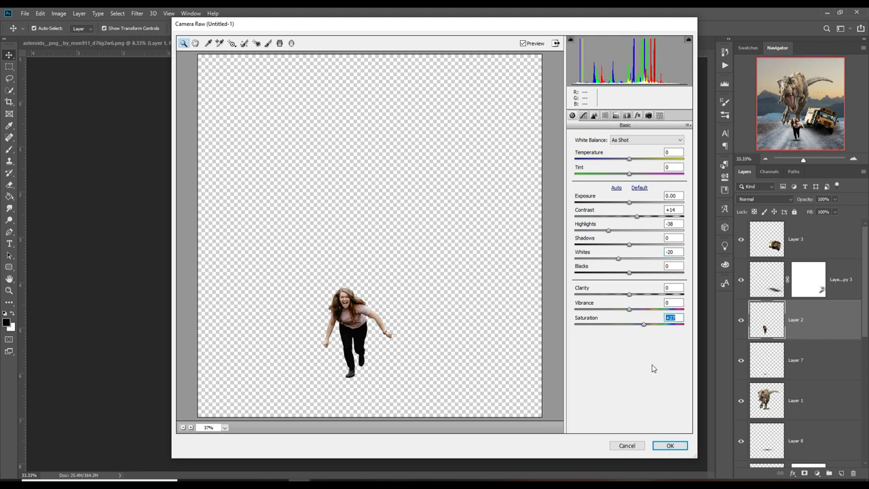
pyautogui.click(670, 445)
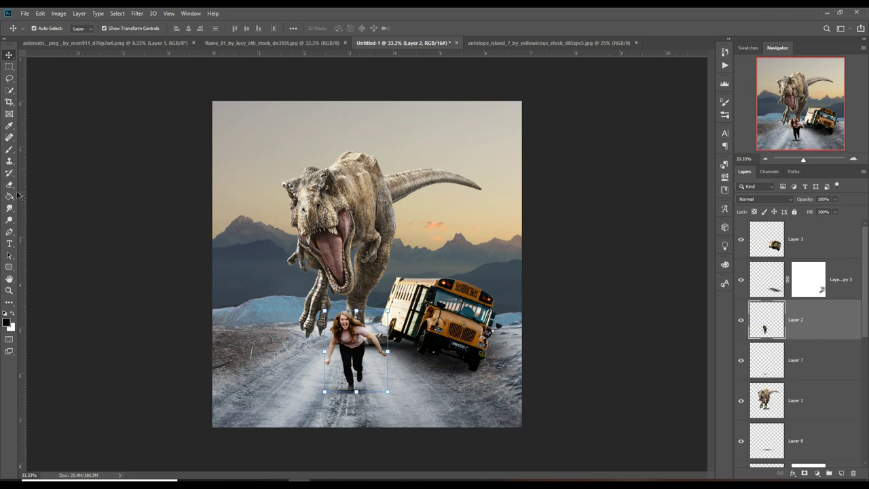
pyautogui.click(9, 149)
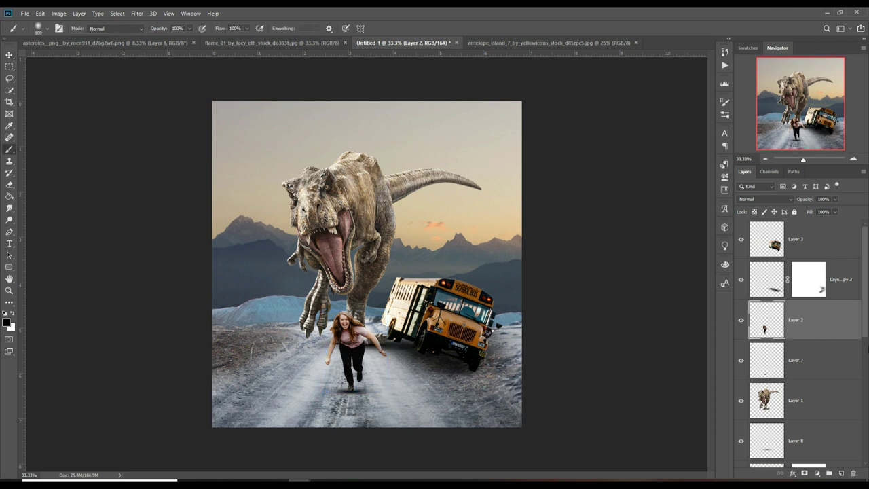
# - On a new layer above the girl, set a fine brush to a brown sampled from her hair
pyautogui.scroll(1, 370, 241)
pyautogui.scroll(2, 370, 240)
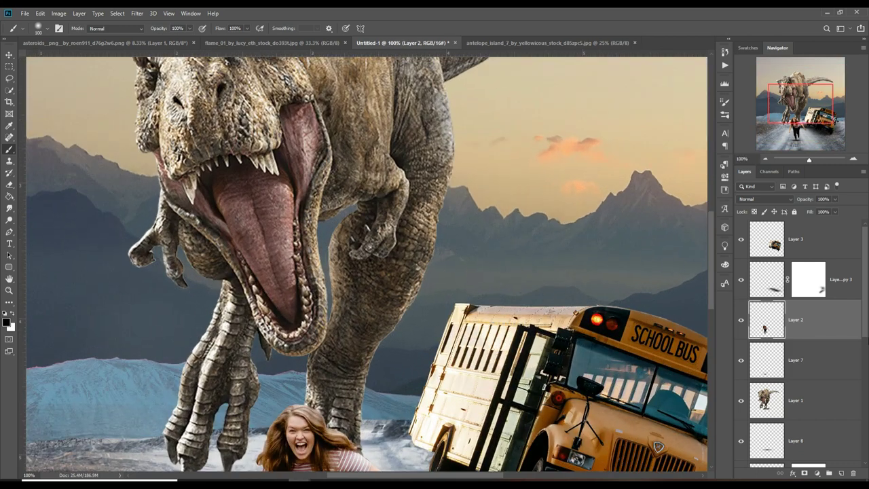
pyautogui.scroll(1, 371, 240)
pyautogui.scroll(1, 371, 240)
pyautogui.moveTo(247, 369); pyautogui.dragTo(384, 266)
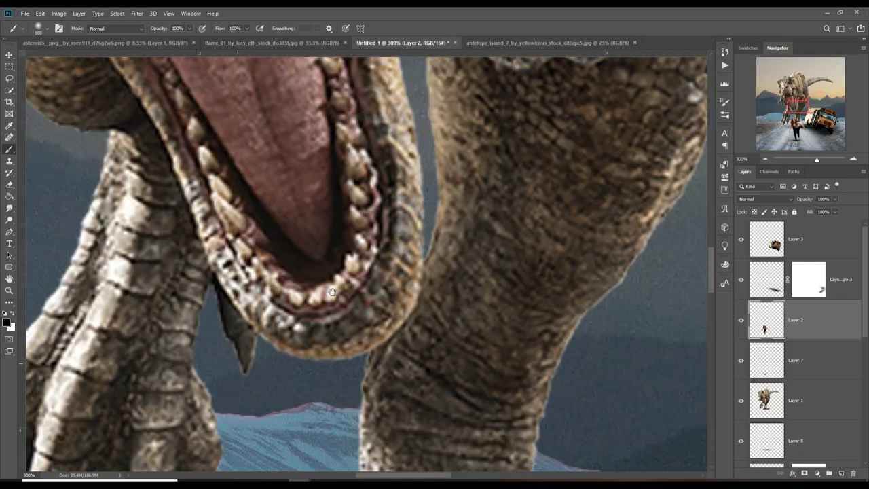
pyautogui.press('[')
pyautogui.press('[')
pyautogui.press('[')
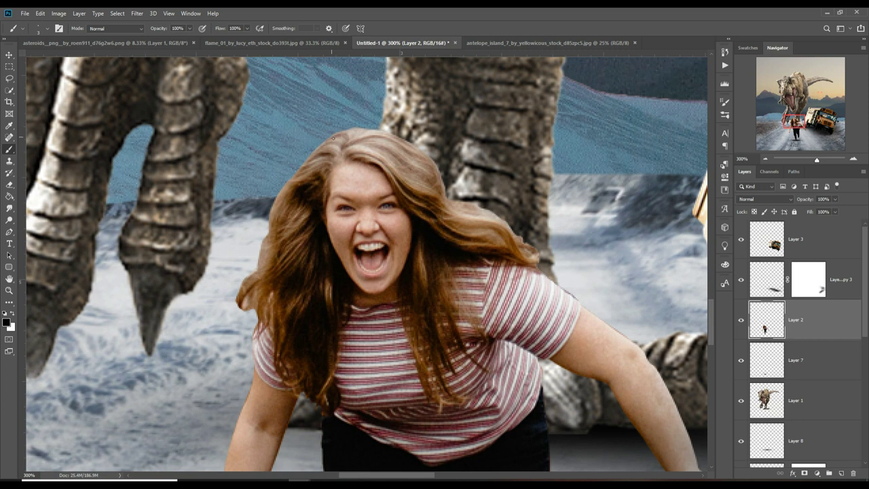
pyautogui.click(841, 473)
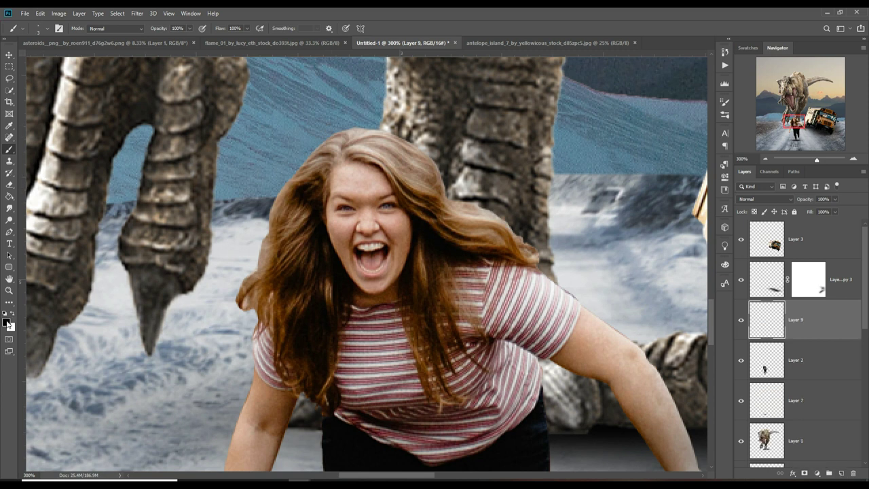
pyautogui.click(7, 322)
pyautogui.click(321, 156)
pyautogui.click(829, 266)
# - Paint flyaway hair strands, switching to a lighter beige for highlight strands
pyautogui.click(49, 31)
pyautogui.click(421, 14)
pyautogui.click(49, 31)
pyautogui.press('Escape')
pyautogui.click(49, 31)
pyautogui.press('Escape')
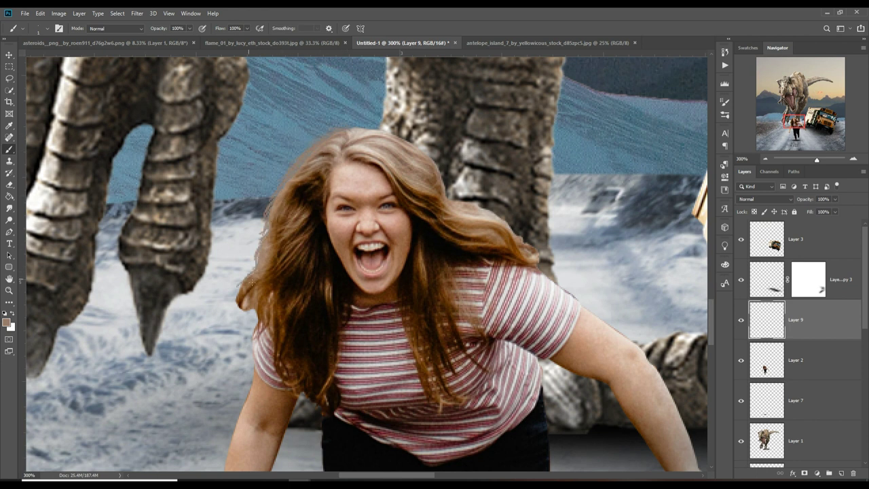
pyautogui.click(6, 322)
pyautogui.press('Return')
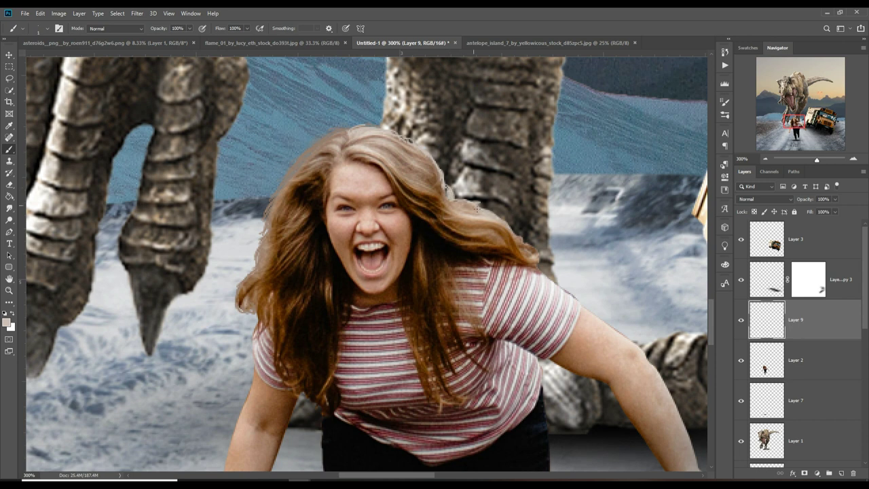
# - Merge the hair strand layer down into the girl's layer and zoom out
pyautogui.click(11, 55)
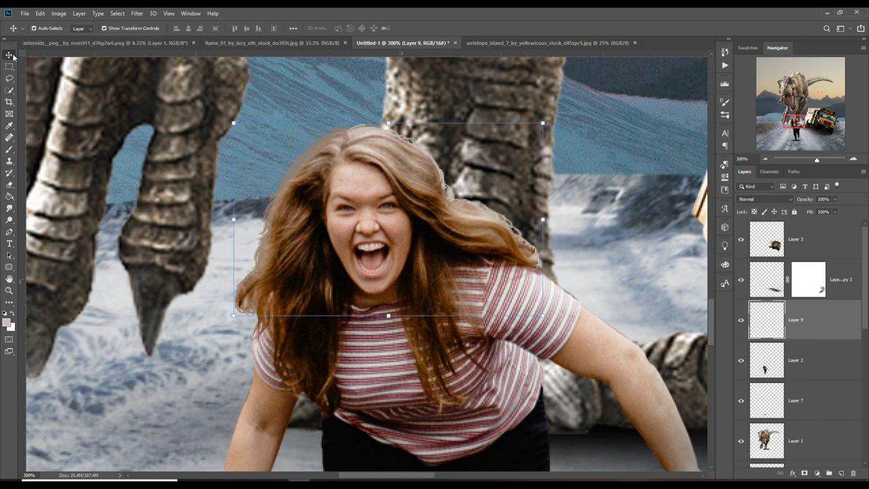
pyautogui.rightClick(795, 308)
pyautogui.click(719, 361)
pyautogui.hotkey('ctrl', '-')
pyautogui.hotkey('ctrl', '-')
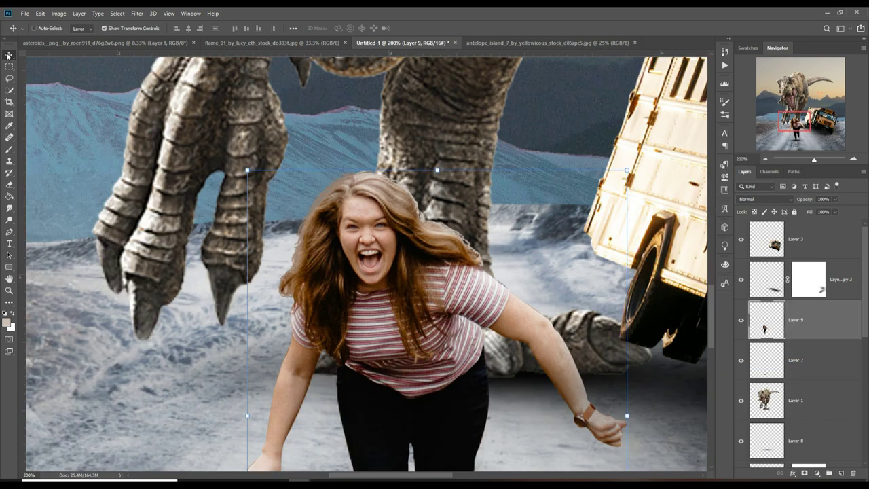
pyautogui.hotkey('ctrl', '-')
pyautogui.hotkey('ctrl', '-')
pyautogui.hotkey('ctrl', '-')
# - In the asteroids document, add an empty Normal layer and a Solid Color fill (cebfb7)
pyautogui.click(143, 43)
pyautogui.click(841, 473)
pyautogui.click(790, 199)
pyautogui.click(829, 224)
pyautogui.click(816, 473)
pyautogui.click(825, 315)
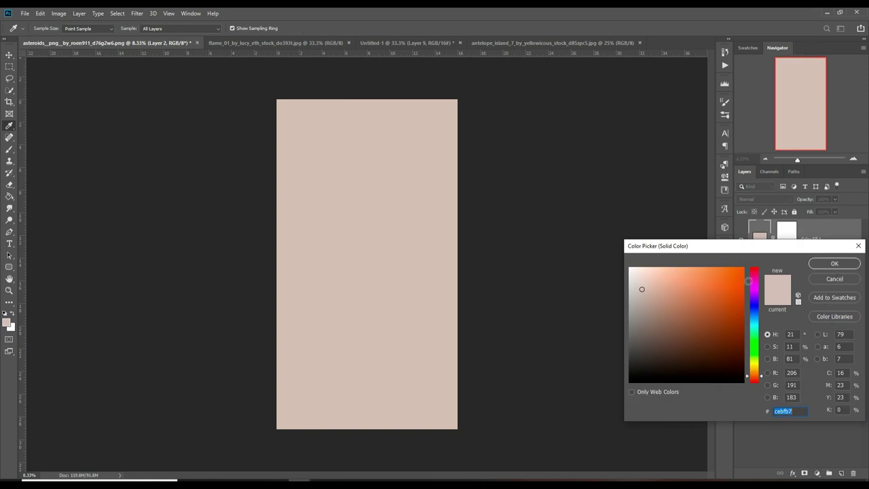
# - Give the rocks a tan Solid Color fill, clipped to them, in Overlay mode
pyautogui.click(670, 342)
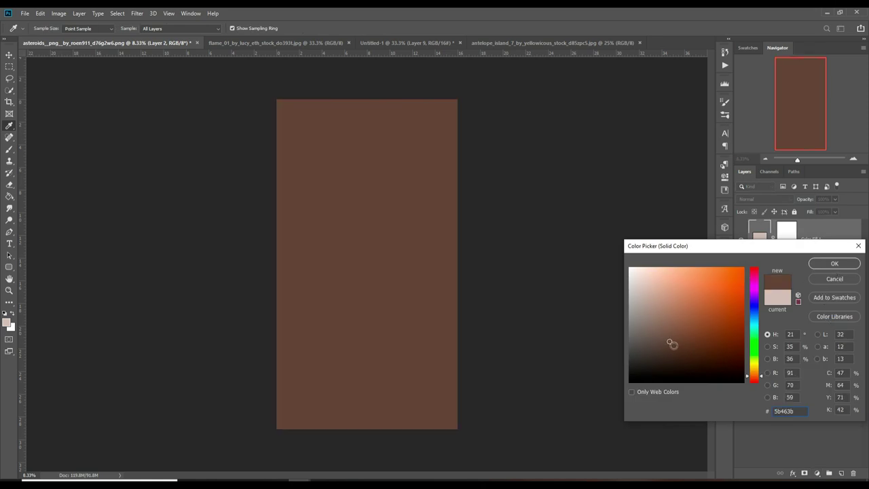
pyautogui.moveTo(671, 316); pyautogui.dragTo(671, 290)
pyautogui.moveTo(761, 375); pyautogui.dragTo(757, 370)
pyautogui.click(834, 263)
pyautogui.rightClick(833, 235)
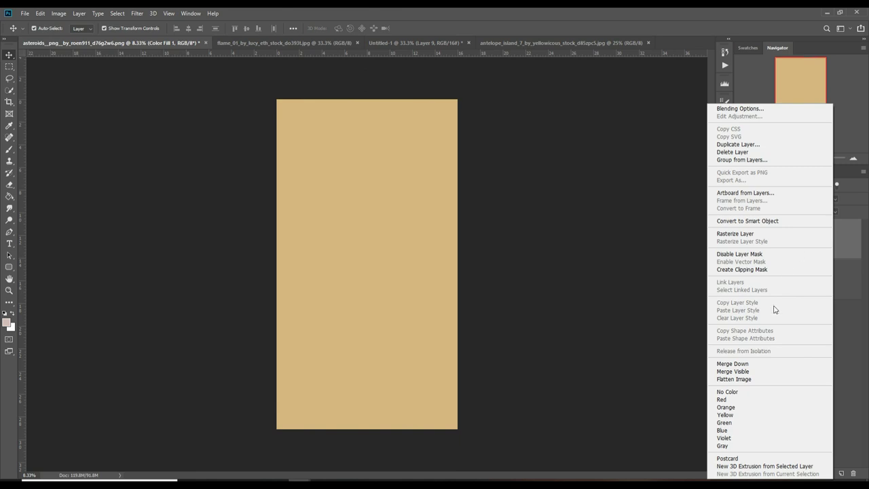
pyautogui.click(763, 269)
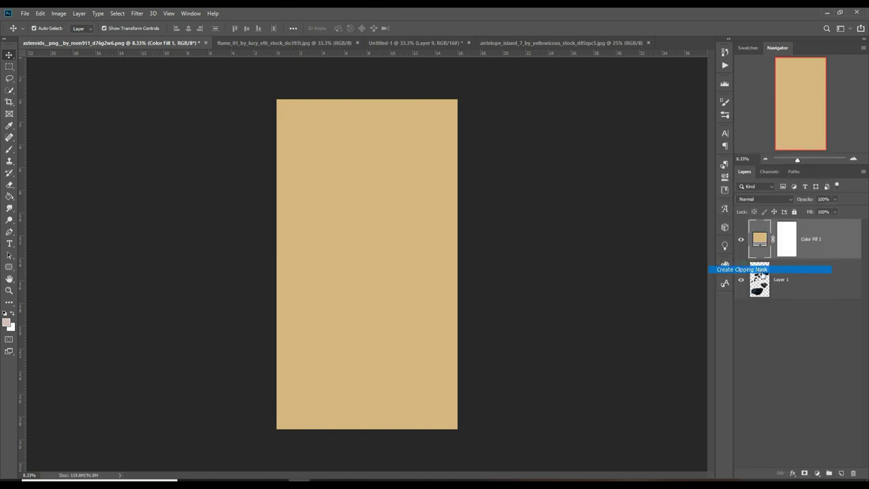
pyautogui.click(786, 201)
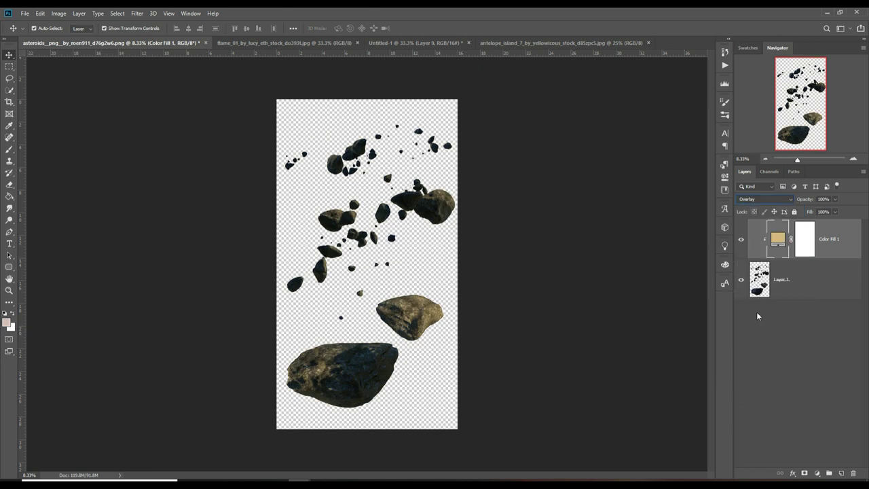
# - Add a clipped Hue/Saturation adjustment set to Hue −175 and Saturation −50
pyautogui.click(828, 472)
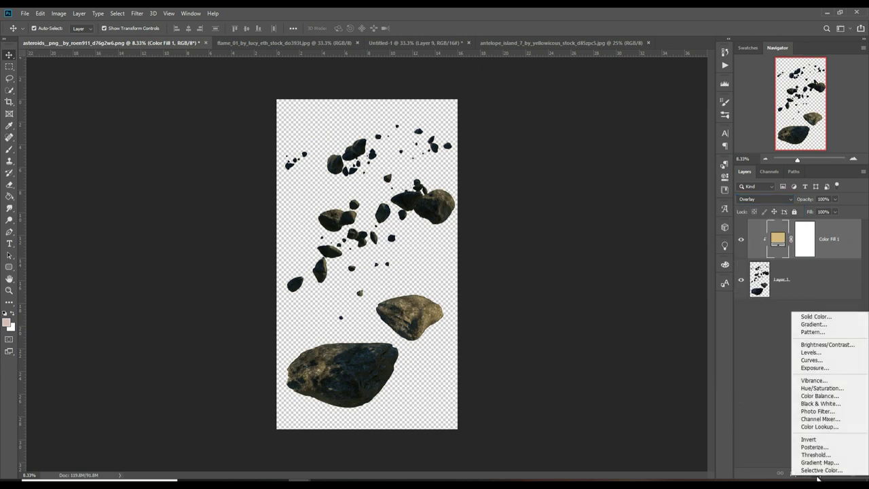
pyautogui.click(835, 391)
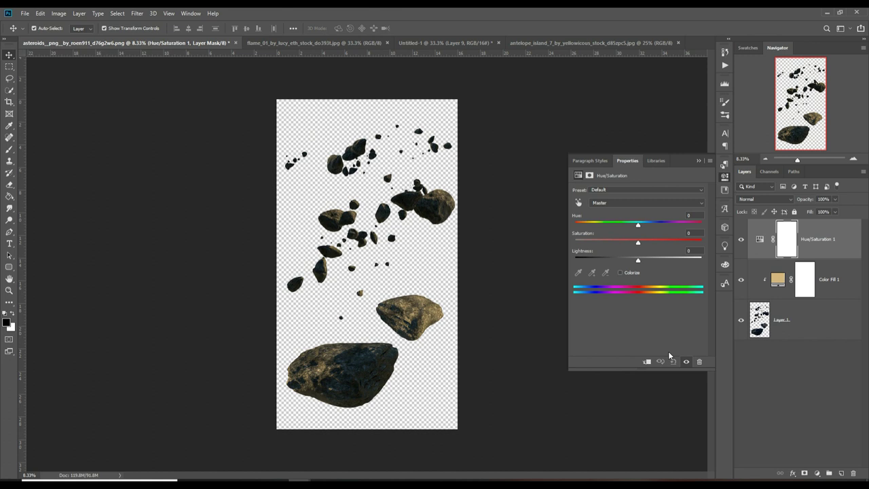
pyautogui.click(651, 366)
pyautogui.moveTo(638, 223)
pyautogui.mouseDown()
pyautogui.moveTo(654, 223)
pyautogui.moveTo(632, 225)
pyautogui.moveTo(659, 243)
pyautogui.moveTo(632, 226)
pyautogui.moveTo(653, 242)
pyautogui.moveTo(640, 261)
pyautogui.mouseUp()
pyautogui.click(644, 261)
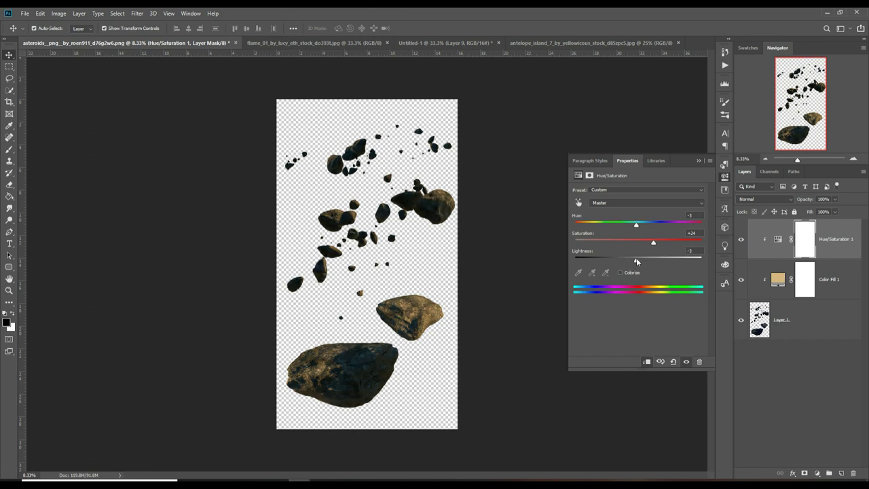
pyautogui.moveTo(635, 222); pyautogui.dragTo(576, 230)
pyautogui.moveTo(653, 246); pyautogui.dragTo(575, 251)
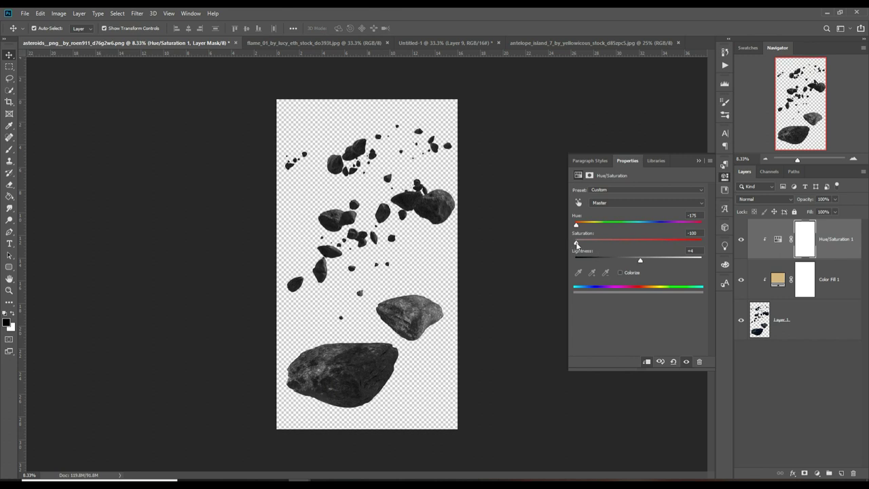
pyautogui.moveTo(589, 241); pyautogui.dragTo(607, 244)
pyautogui.click(698, 161)
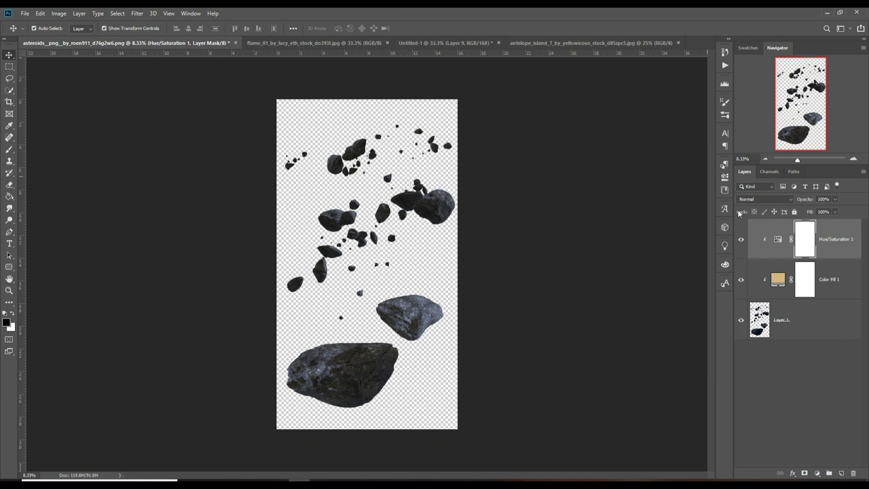
# - Select the three asteroid layers and merge them into one layer
pyautogui.click(813, 323)
pyautogui.click(838, 248)
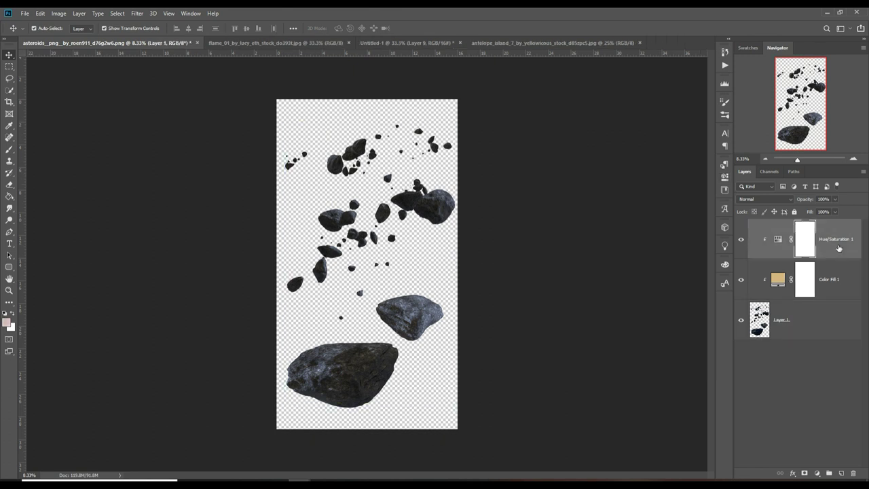
pyautogui.keyDown('shift'); pyautogui.click(839, 317); pyautogui.keyUp('shift')
pyautogui.rightClick(834, 251)
pyautogui.click(733, 363)
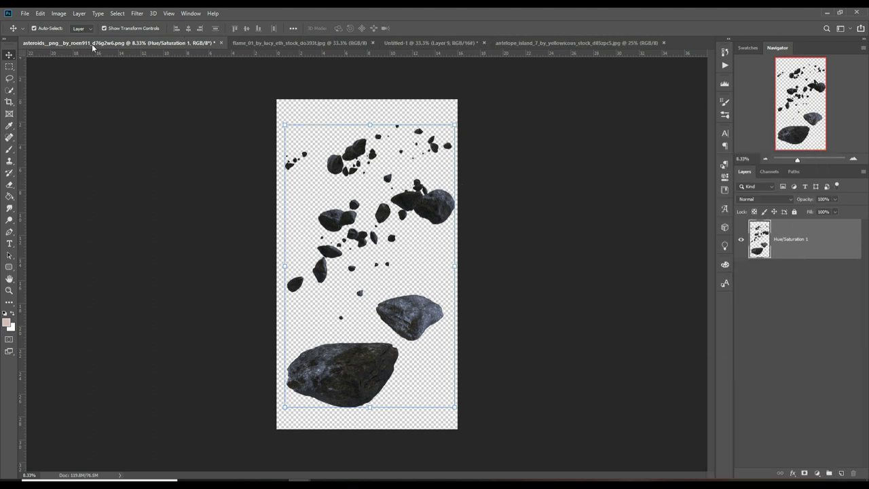
# - Copy the merged rocks from the floating asteroids window into the main scene
pyautogui.moveTo(93, 43); pyautogui.dragTo(574, 142)
pyautogui.moveTo(628, 339); pyautogui.dragTo(592, 205)
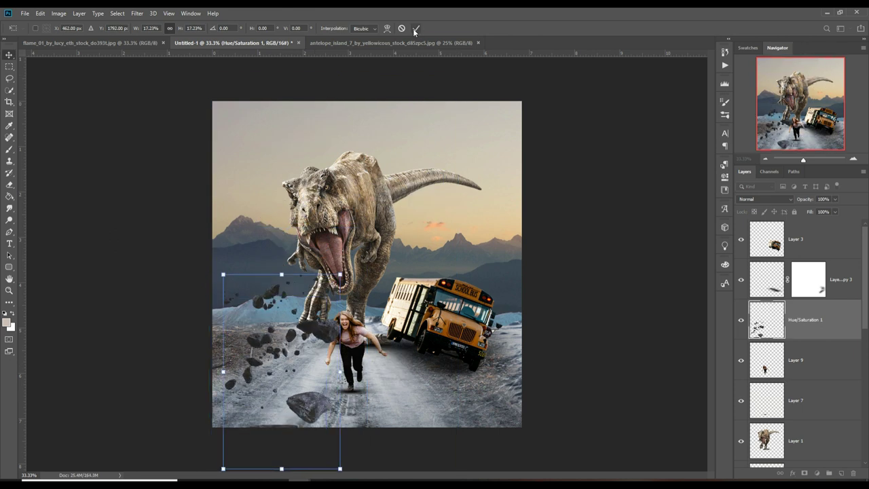
pyautogui.click(414, 30)
# - Mask the rocks near the road and move them below Layer 7, beside the running girl
pyautogui.click(817, 473)
pyautogui.press('b')
pyautogui.moveTo(299, 407)
pyautogui.mouseDown()
pyautogui.moveTo(373, 407)
pyautogui.moveTo(272, 410)
pyautogui.mouseUp()
pyautogui.hotkey('ctrl', 'z')
pyautogui.click(38, 28)
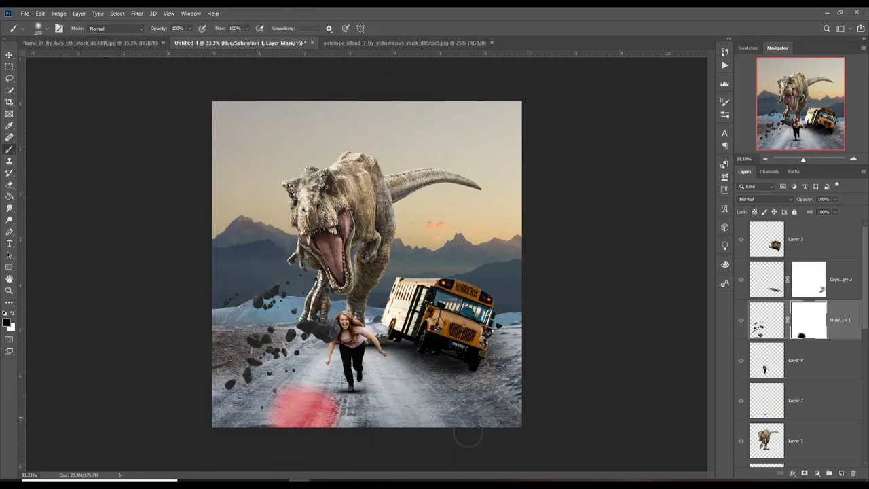
pyautogui.press('v')
pyautogui.press('b')
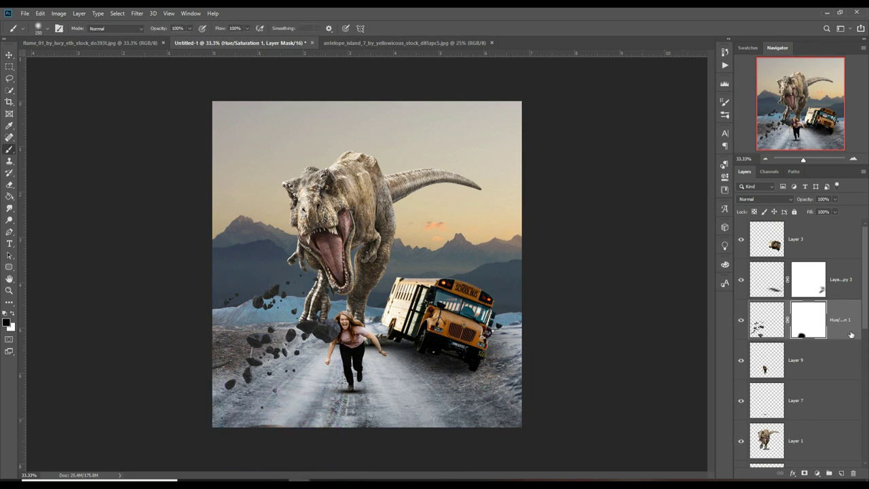
pyautogui.moveTo(814, 319); pyautogui.dragTo(813, 403)
pyautogui.moveTo(299, 339); pyautogui.dragTo(309, 350)
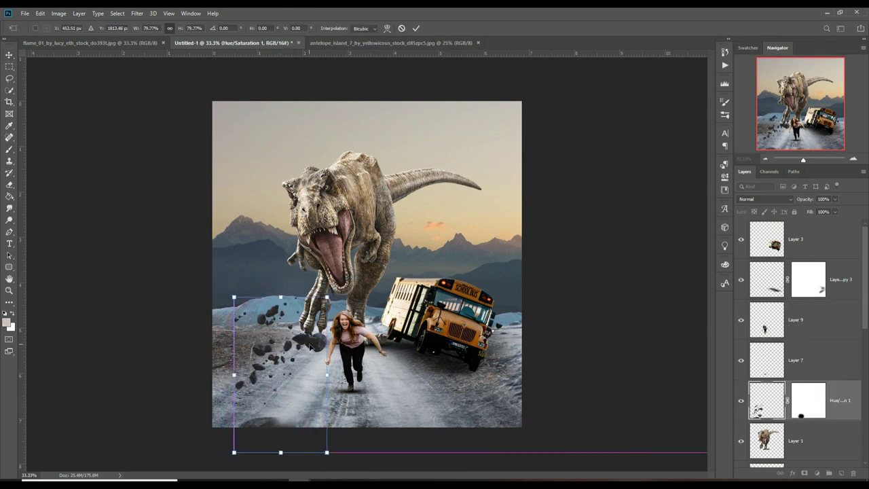
# - Duplicate the Hue/Saturation adjustment and scale the copy onto the girl
pyautogui.hotkey('ctrl', 'alt', 'j')
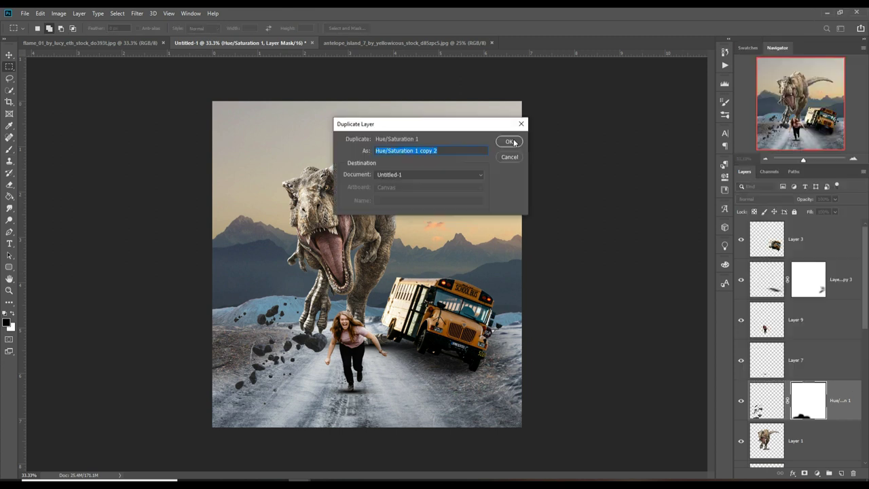
pyautogui.click(511, 144)
pyautogui.hotkey('ctrl', 't')
pyautogui.moveTo(280, 468); pyautogui.dragTo(405, 301)
pyautogui.press('Return')
# - Scale the rocks to 64% with 20.55° rotation and set white as the paint colour
pyautogui.press('b')
pyautogui.hotkey('alt', '[')
pyautogui.hotkey('ctrl', 't')
pyautogui.moveTo(236, 390)
pyautogui.mouseDown()
pyautogui.moveTo(291, 404)
pyautogui.moveTo(339, 353)
pyautogui.mouseUp()
pyautogui.press('Return')
pyautogui.click(13, 314)
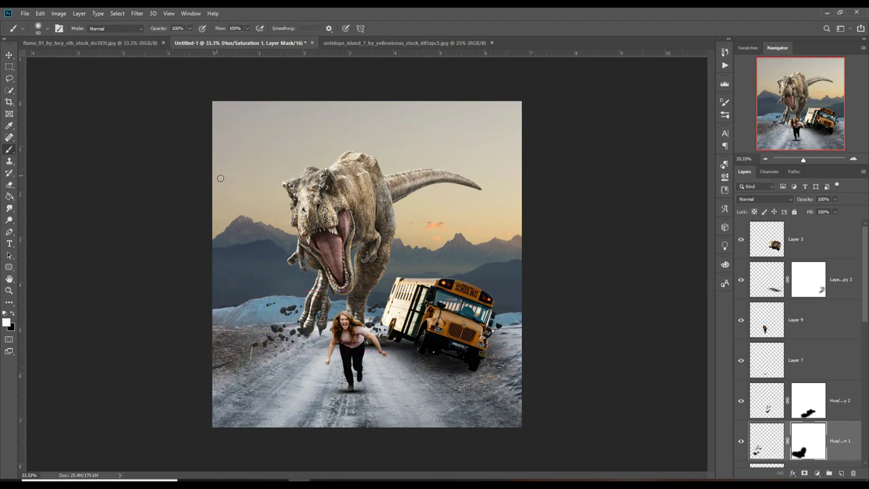
# - Drop the sunset photo into the composition, scale it down and set 60% opacity
pyautogui.press('v')
pyautogui.moveTo(511, 44); pyautogui.dragTo(502, 67)
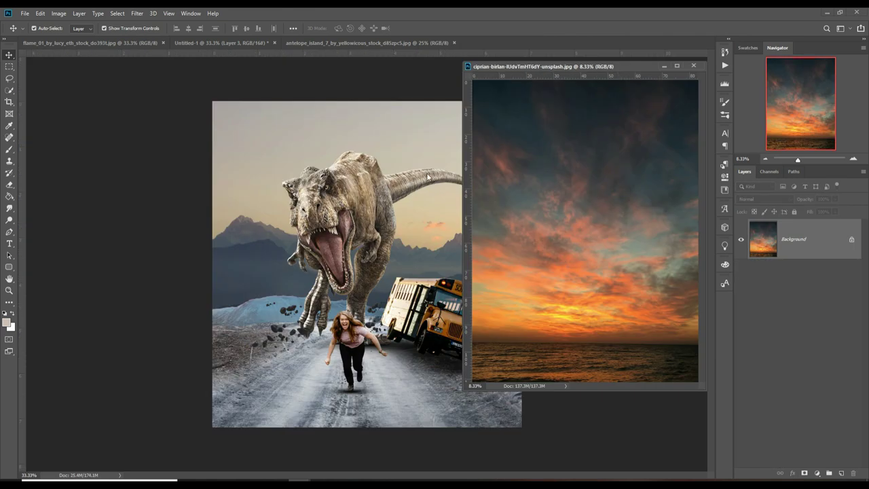
pyautogui.moveTo(428, 175); pyautogui.dragTo(487, 273)
pyautogui.hotkey('ctrl', '-')
pyautogui.hotkey('ctrl', '-')
pyautogui.hotkey('ctrl', '-')
pyautogui.hotkey('ctrl', 't')
pyautogui.moveTo(425, 382); pyautogui.dragTo(408, 290)
pyautogui.moveTo(837, 210); pyautogui.dragTo(818, 211)
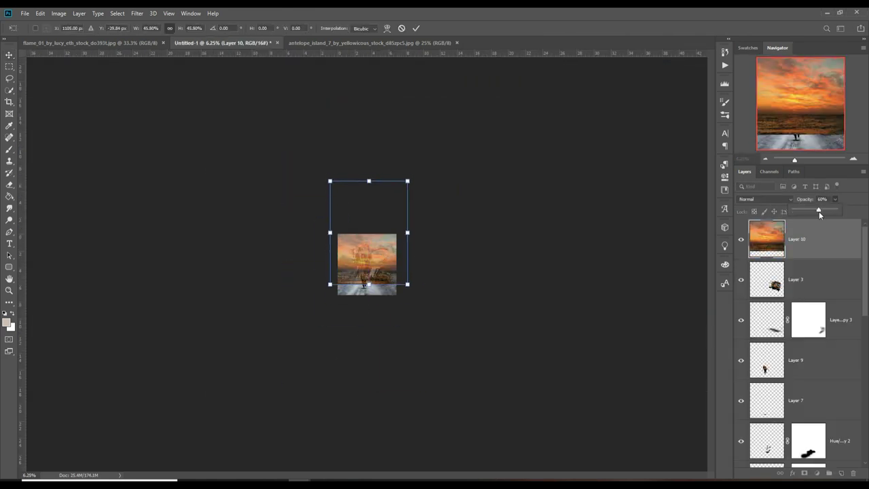
pyautogui.press('Return')
pyautogui.click(428, 187)
# - Move the sunset layer beneath Layer 11 in the layer stack
pyautogui.scroll(-5, 774, 407)
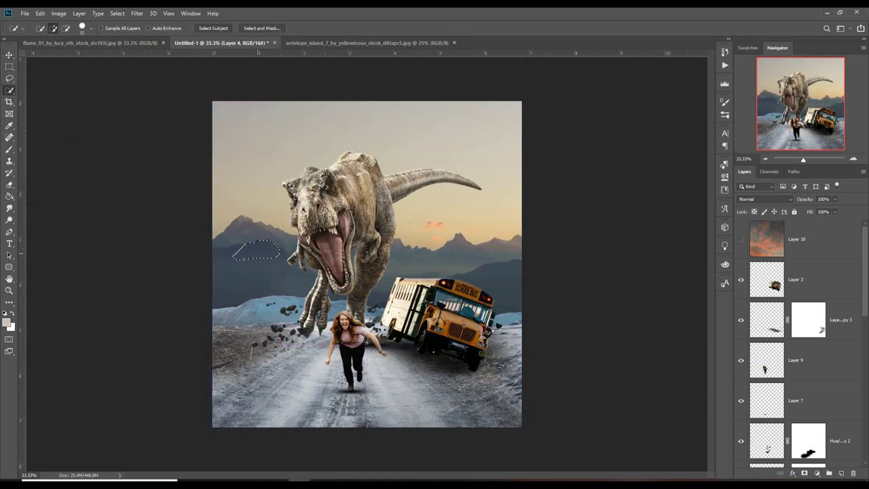
pyautogui.moveTo(814, 239); pyautogui.dragTo(837, 407)
pyautogui.click(9, 57)
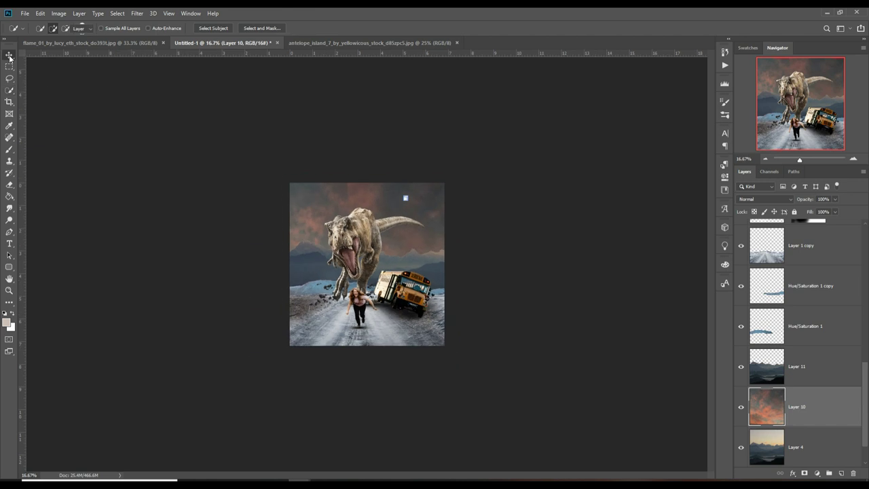
# - Scale the sunset to about 42% and position it to fill the sky behind the mountains
pyautogui.hotkey('ctrl', 't')
pyautogui.moveTo(595, 287)
pyautogui.mouseDown()
pyautogui.moveTo(465, 275)
pyautogui.moveTo(448, 251)
pyautogui.mouseUp()
pyautogui.hotkey('ctrl', '-')
pyautogui.moveTo(364, 210); pyautogui.dragTo(363, 223)
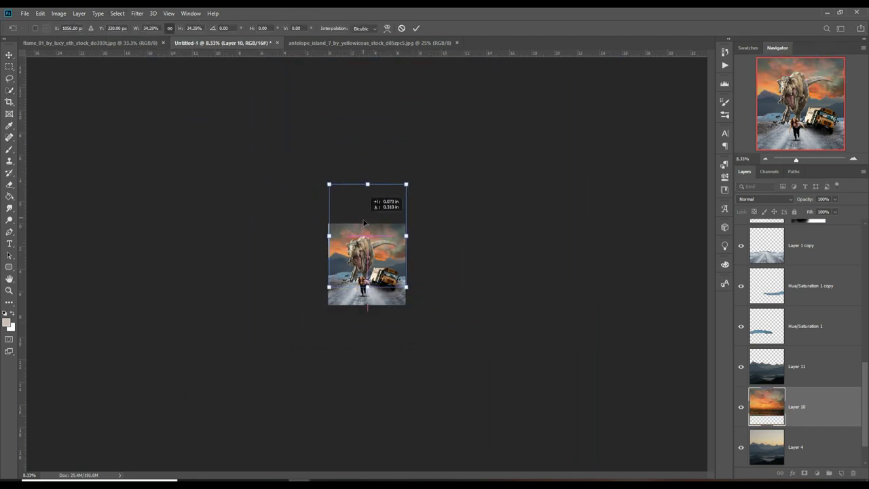
pyautogui.moveTo(406, 184); pyautogui.dragTo(624, 187)
pyautogui.press('Return')
pyautogui.moveTo(483, 126); pyautogui.dragTo(422, 179)
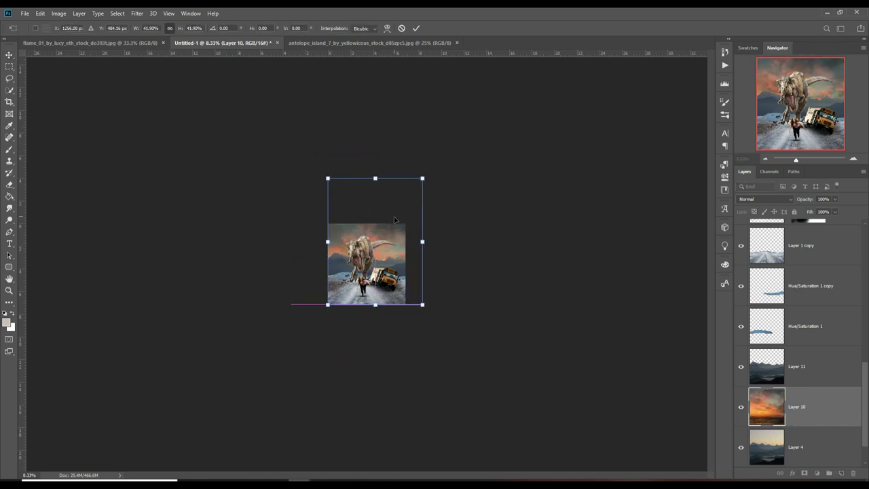
pyautogui.press('Return')
pyautogui.press('Return')
pyautogui.moveTo(481, 126)
pyautogui.mouseDown()
pyautogui.moveTo(430, 213)
pyautogui.moveTo(407, 200)
pyautogui.mouseUp()
pyautogui.moveTo(387, 216); pyautogui.dragTo(394, 202)
pyautogui.press('Return')
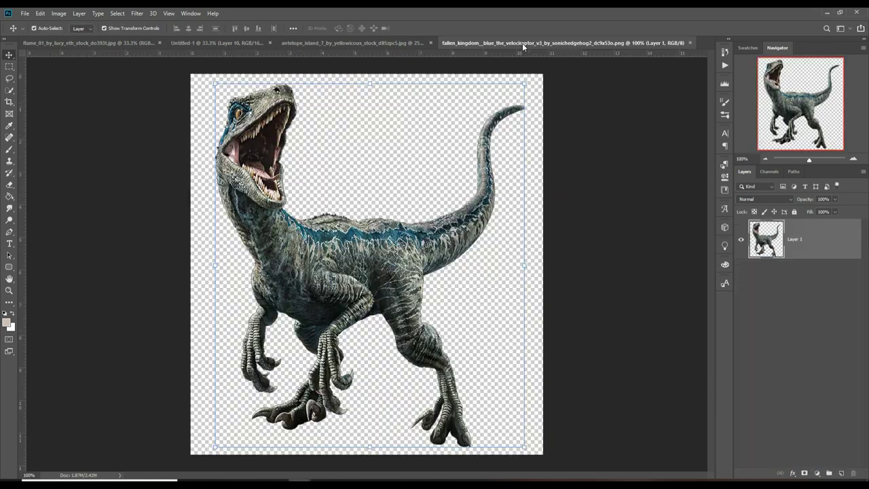
# - Place the velociraptor above Layer 5, scaled to 50% at the lower left
pyautogui.moveTo(521, 42); pyautogui.dragTo(610, 62)
pyautogui.moveTo(610, 238); pyautogui.dragTo(272, 203)
pyautogui.hotkey('ctrl', 'w')
pyautogui.moveTo(807, 447); pyautogui.dragTo(828, 237)
pyautogui.hotkey('ctrl', 't')
pyautogui.moveTo(258, 285); pyautogui.dragTo(266, 307)
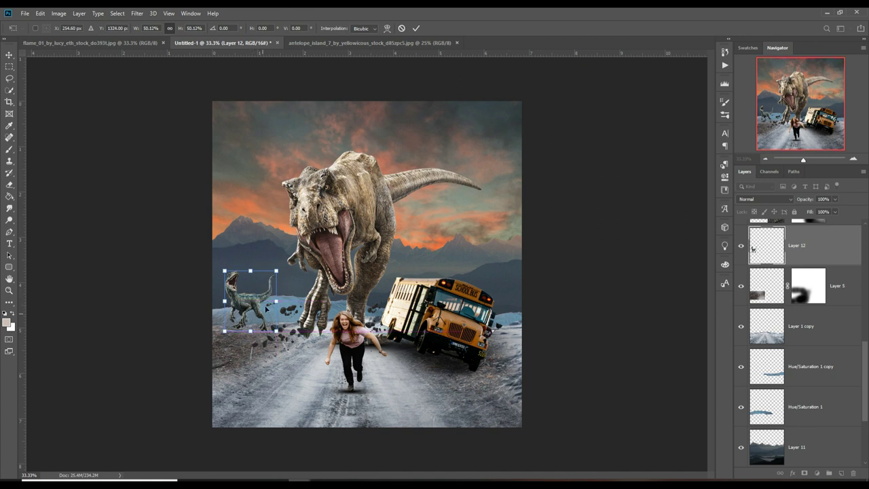
pyautogui.press('Return')
# - Paint a black shadow at the raptor's feet on a new layer, then duplicate it nudged left
pyautogui.hotkey('ctrl', 'shift', 'alt', 'n')
pyautogui.press('b')
pyautogui.click(6, 323)
pyautogui.click(834, 259)
pyautogui.press('m')
pyautogui.moveTo(244, 329); pyautogui.dragTo(287, 341)
pyautogui.hotkey('ctrl', 't')
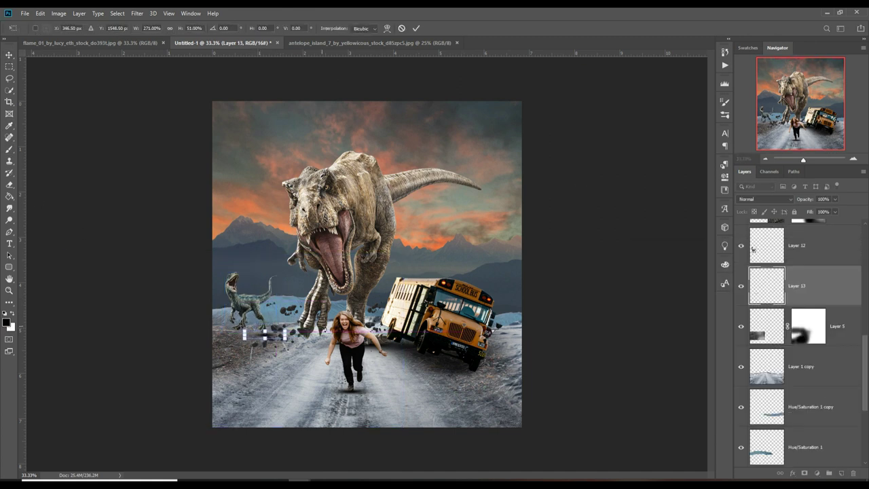
pyautogui.press('Return')
pyautogui.press('v')
pyautogui.hotkey('ctrl', 'j')
pyautogui.hotkey('shift', 'Left')
pyautogui.hotkey('shift', 'Left')
pyautogui.hotkey('shift', 'Left')
pyautogui.hotkey('shift', 'Left')
pyautogui.hotkey('shift', 'Left')
pyautogui.hotkey('shift', 'Left')
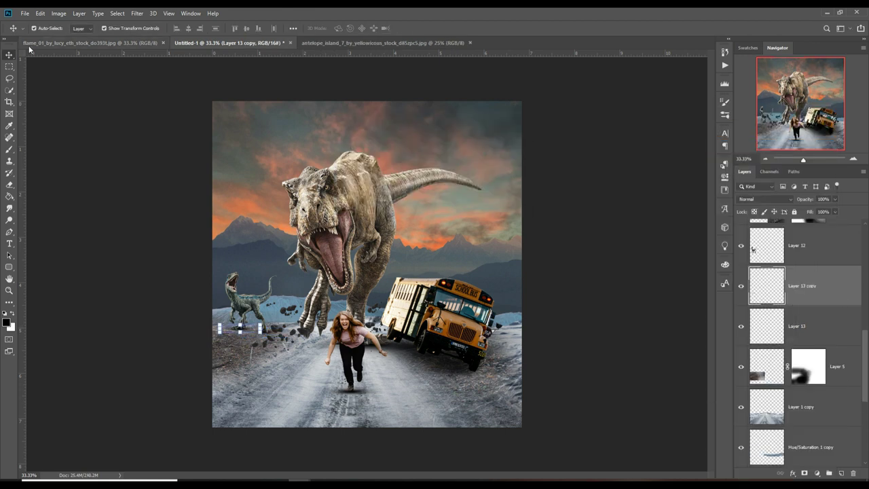
# - Create a new empty layer above Layer 11, clipped to the mountains
pyautogui.click(540, 367)
pyautogui.click(464, 290)
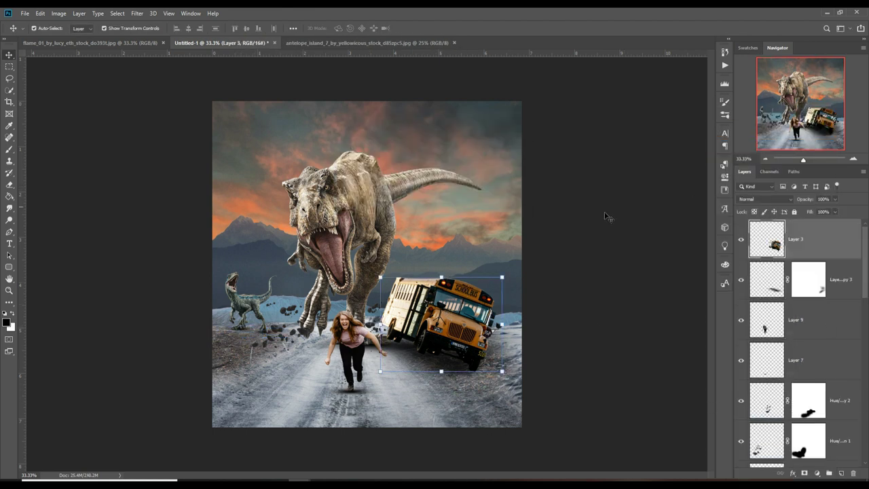
pyautogui.scroll(-5, 815, 339)
pyautogui.click(838, 398)
pyautogui.click(842, 473)
pyautogui.rightClick(835, 404)
pyautogui.click(808, 188)
# - Set the layer to Linear Dodge (Add) and add an orange #fc4302 Solid Color fill
pyautogui.click(764, 199)
pyautogui.click(760, 291)
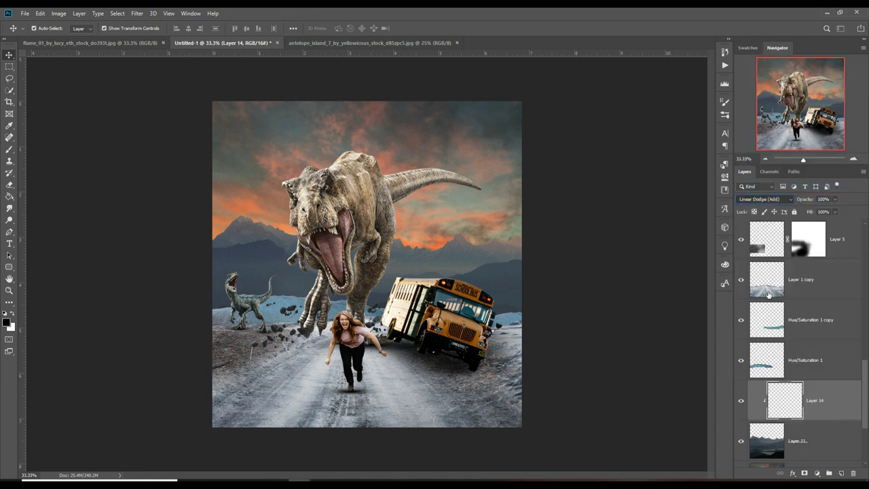
pyautogui.click(817, 473)
pyautogui.click(815, 313)
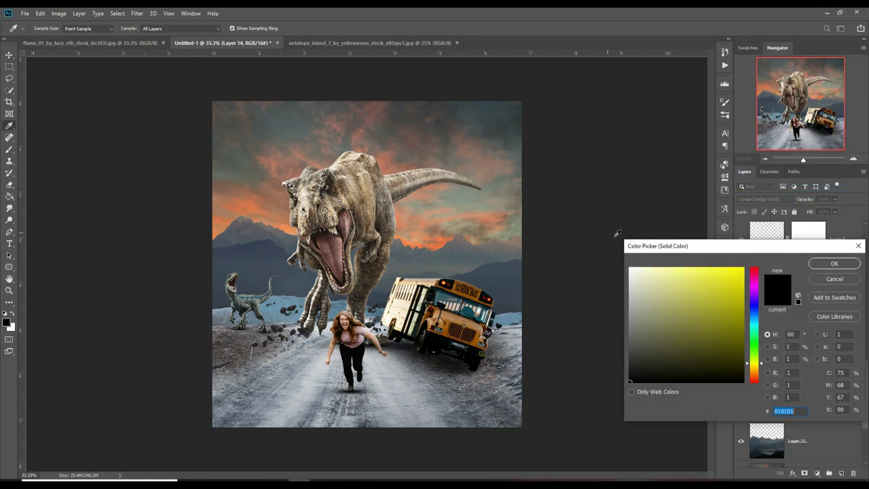
pyautogui.click(746, 273)
pyautogui.moveTo(758, 363); pyautogui.dragTo(765, 379)
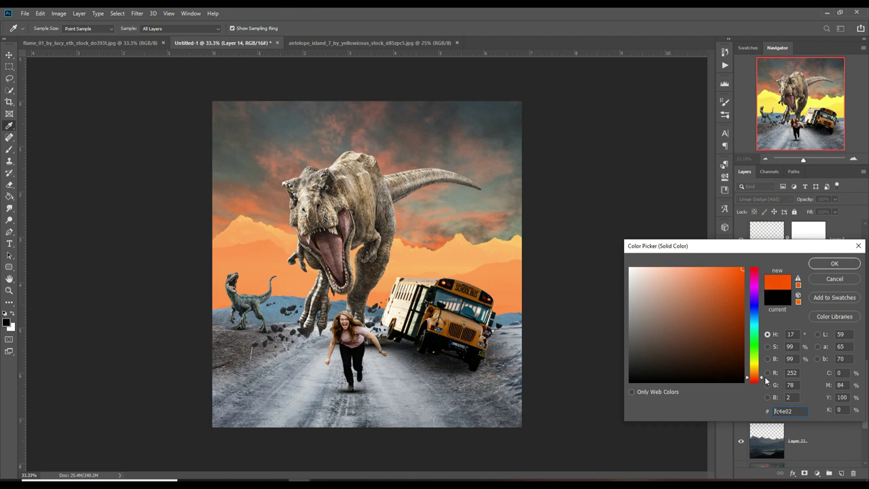
pyautogui.moveTo(765, 380); pyautogui.dragTo(767, 381)
pyautogui.click(817, 266)
# - Invert the orange fill's mask to hide it, then zoom to 66.7% on the mountains
pyautogui.click(823, 401)
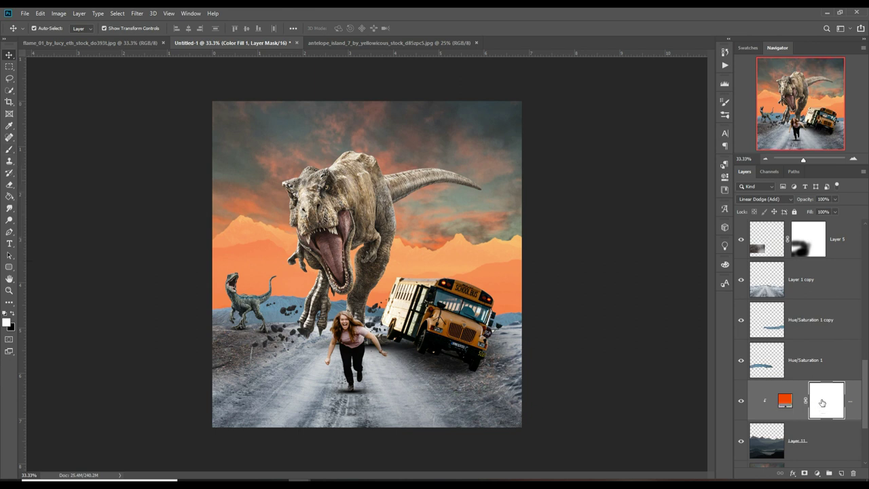
pyautogui.hotkey('ctrl', 'i')
pyautogui.click(8, 149)
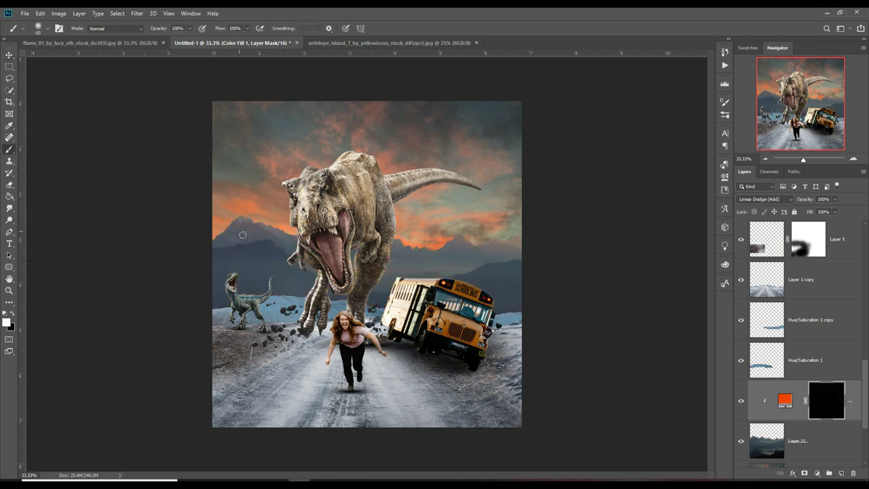
pyautogui.hotkey('ctrl', '+')
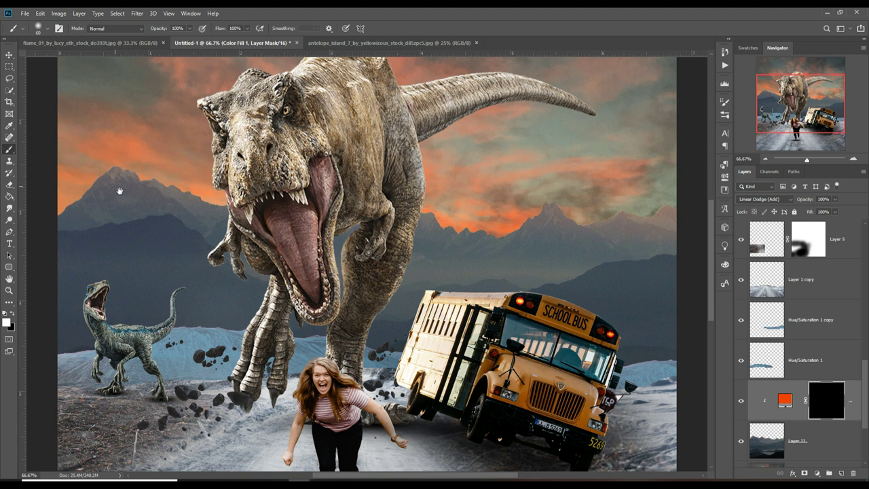
pyautogui.moveTo(120, 191); pyautogui.dragTo(345, 202)
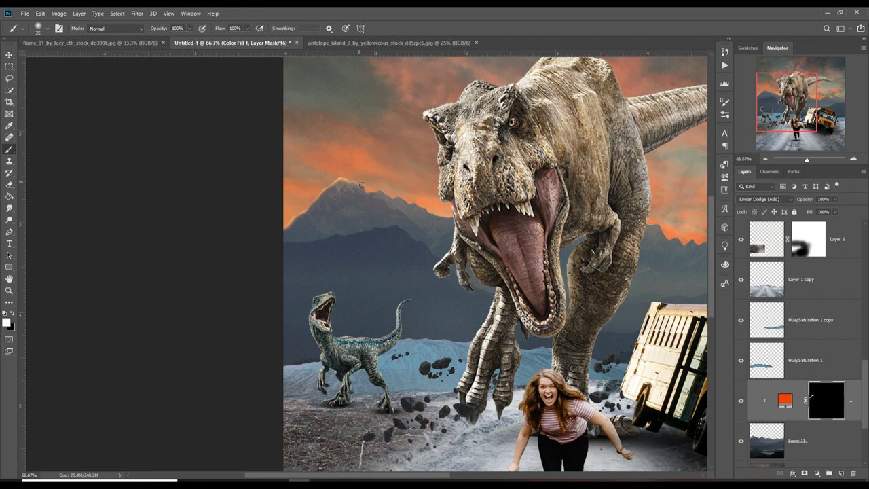
pyautogui.scroll(2, 359, 180)
pyautogui.scroll(1, 356, 185)
# - Paint orange glow along the central and right mountain ridgelines with a size 15 brush
pyautogui.scroll(1, 370, 143)
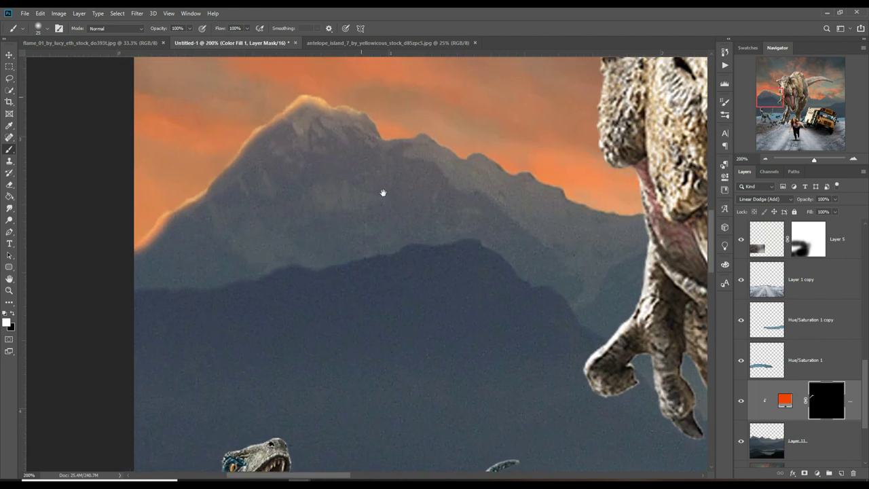
pyautogui.press('[')
pyautogui.moveTo(362, 113)
pyautogui.mouseDown()
pyautogui.moveTo(387, 139)
pyautogui.moveTo(438, 144)
pyautogui.moveTo(648, 220)
pyautogui.moveTo(353, 204)
pyautogui.moveTo(169, 181)
pyautogui.mouseUp()
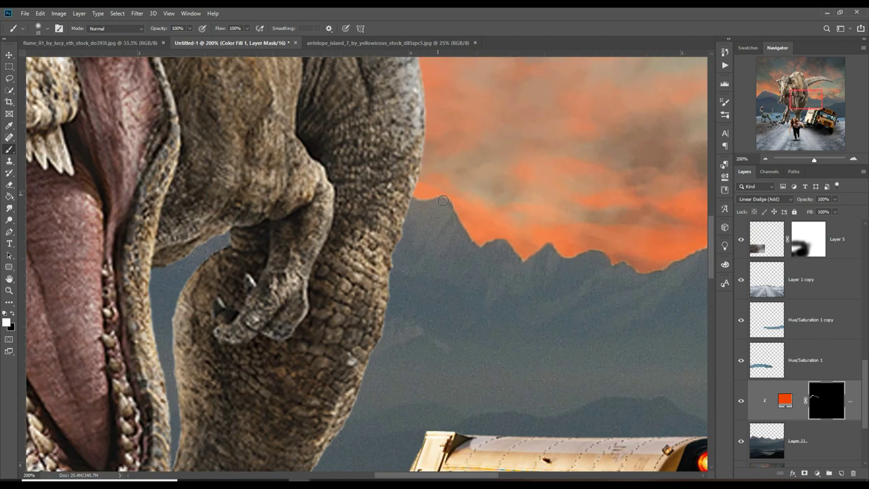
pyautogui.moveTo(422, 198)
pyautogui.mouseDown()
pyautogui.moveTo(448, 200)
pyautogui.moveTo(483, 247)
pyautogui.moveTo(524, 261)
pyautogui.mouseUp()
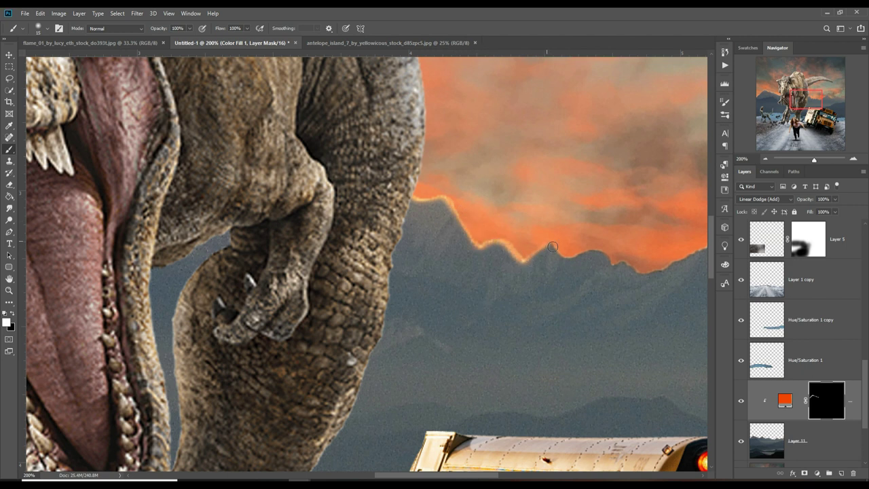
pyautogui.moveTo(586, 256)
pyautogui.mouseDown()
pyautogui.moveTo(642, 274)
pyautogui.moveTo(678, 266)
pyautogui.moveTo(394, 231)
pyautogui.mouseUp()
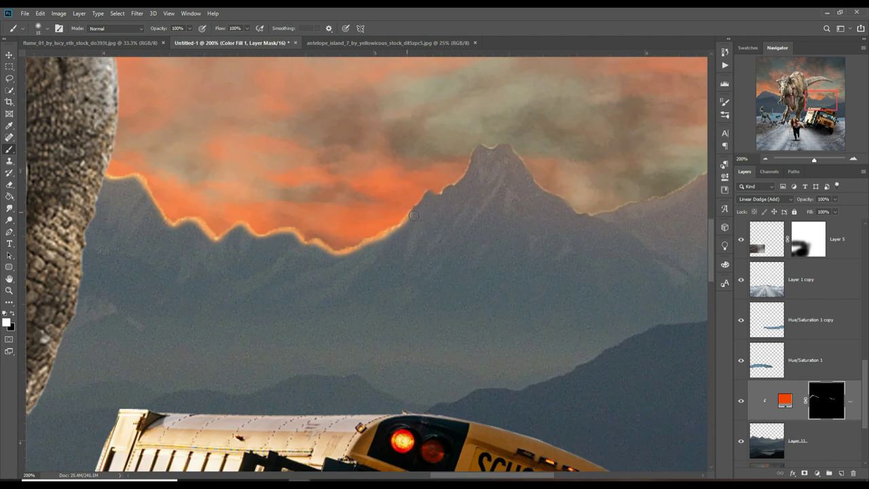
pyautogui.moveTo(467, 180)
pyautogui.mouseDown()
pyautogui.moveTo(474, 158)
pyautogui.moveTo(505, 146)
pyautogui.moveTo(577, 208)
pyautogui.moveTo(687, 190)
pyautogui.moveTo(340, 204)
pyautogui.moveTo(369, 196)
pyautogui.moveTo(401, 209)
pyautogui.mouseUp()
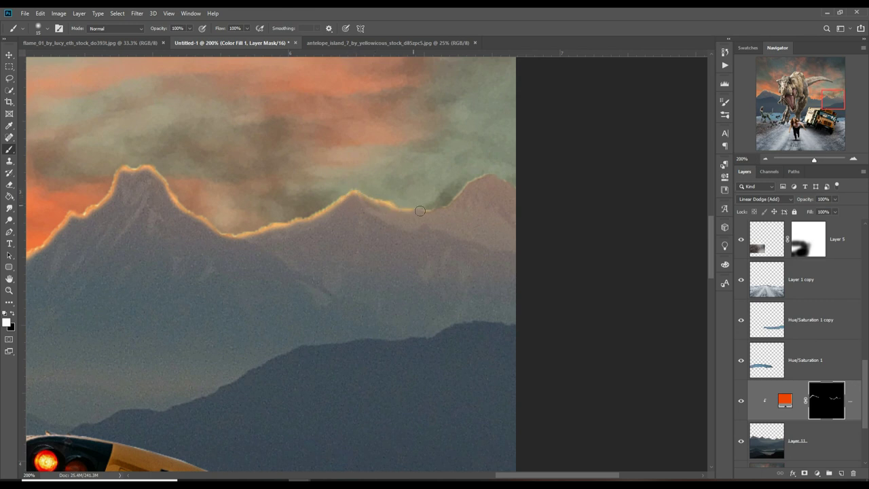
pyautogui.moveTo(453, 207); pyautogui.dragTo(516, 188)
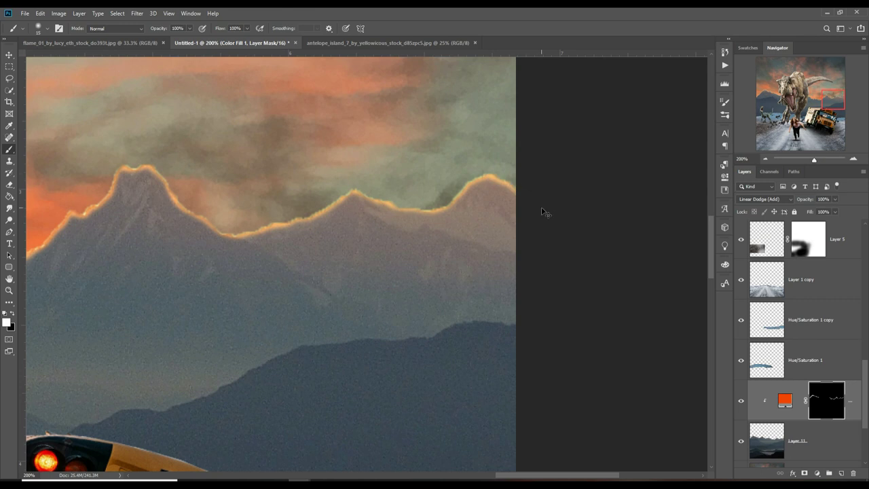
# - Lower the brush opacity and softly glow the left peak with a size 20 brush
pyautogui.hotkey('ctrl', '0')
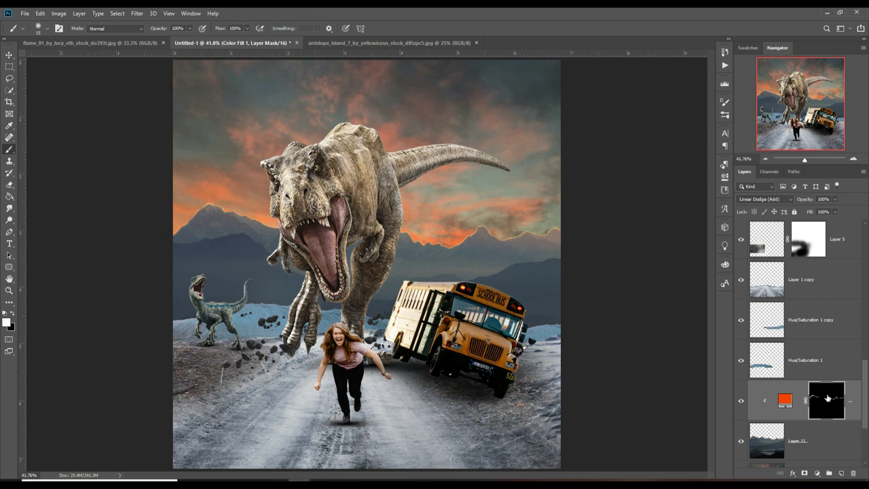
pyautogui.click(189, 29)
pyautogui.press(']')
pyautogui.moveTo(218, 214); pyautogui.dragTo(235, 220)
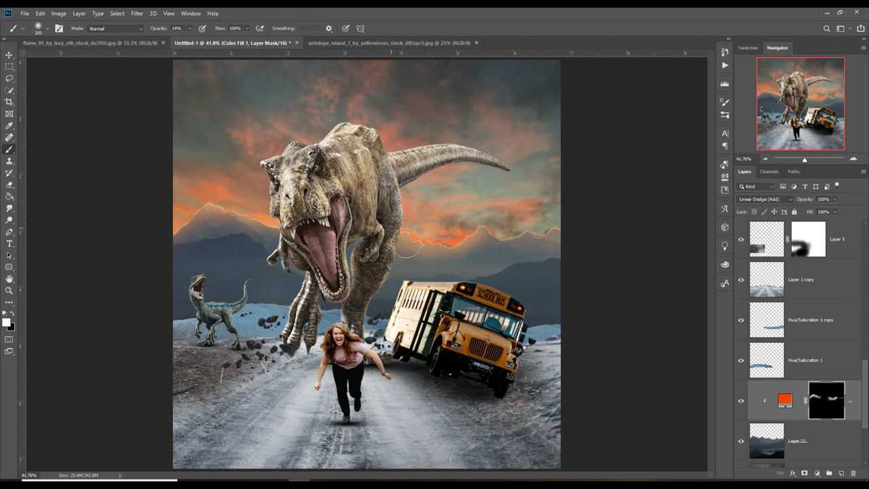
pyautogui.click(10, 55)
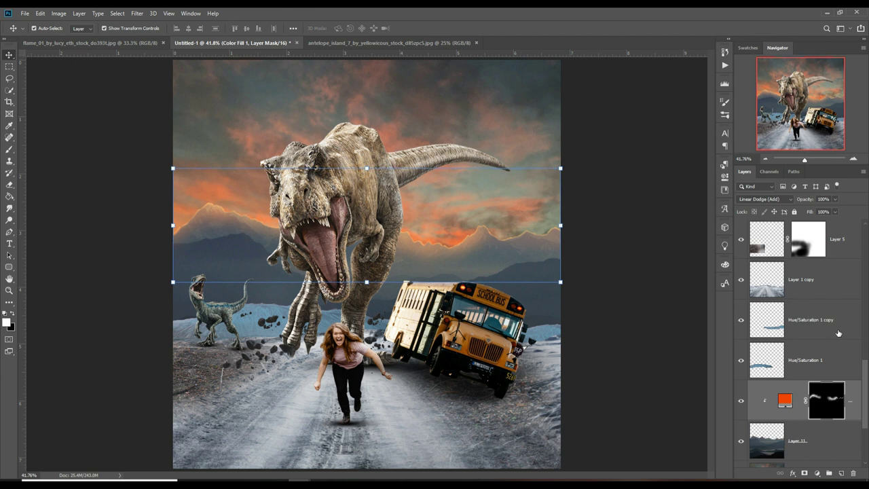
# - Scroll up the Layers panel and select the school bus layer, Layer 3
pyautogui.scroll(-2, 838, 332)
pyautogui.scroll(4, 838, 333)
pyautogui.scroll(3, 838, 333)
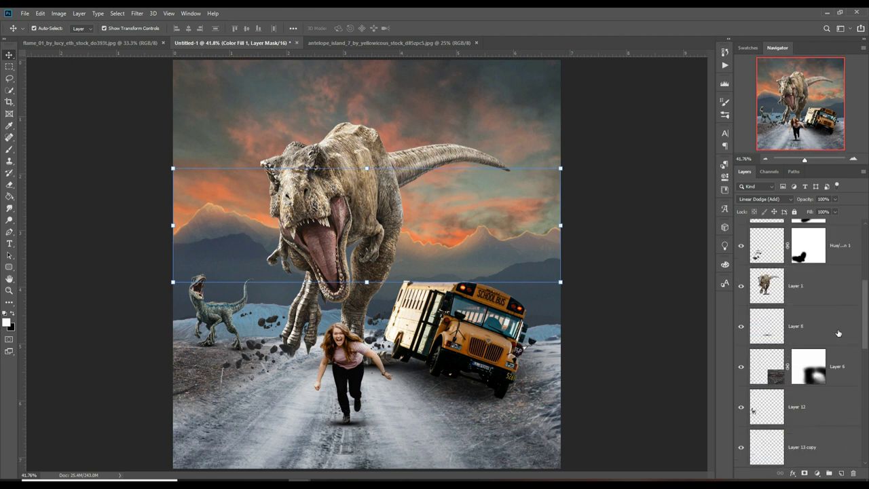
pyautogui.scroll(4, 837, 332)
pyautogui.click(826, 238)
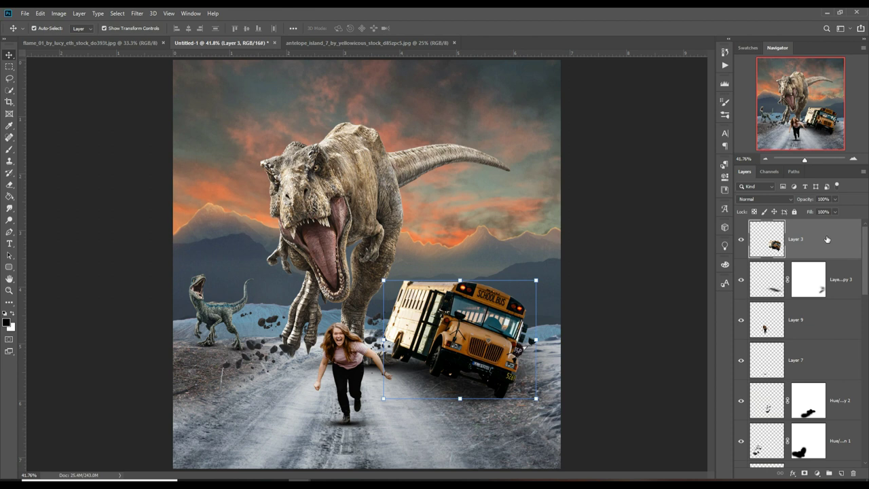
pyautogui.click(821, 473)
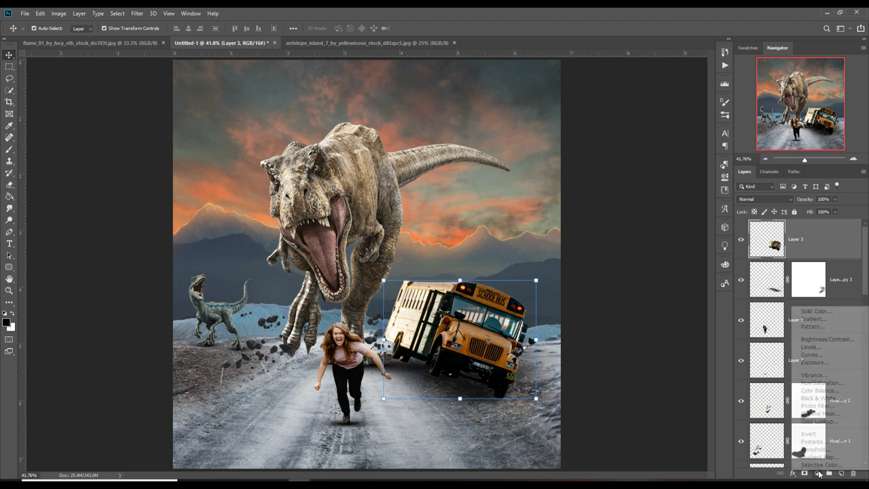
pyautogui.click(823, 242)
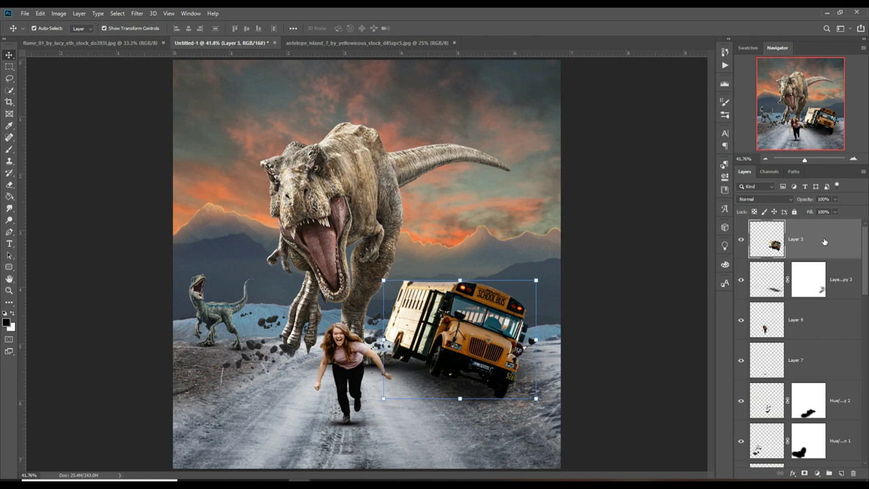
# - Add a Curves adjustment (Input 140, Output 109) clipped to the bus layer
pyautogui.click(817, 473)
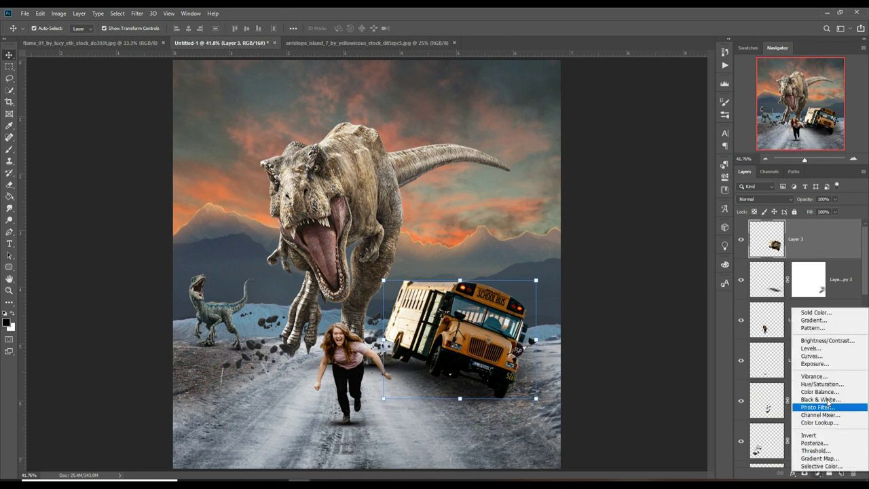
pyautogui.click(811, 361)
pyautogui.moveTo(650, 263); pyautogui.dragTo(655, 279)
pyautogui.click(647, 363)
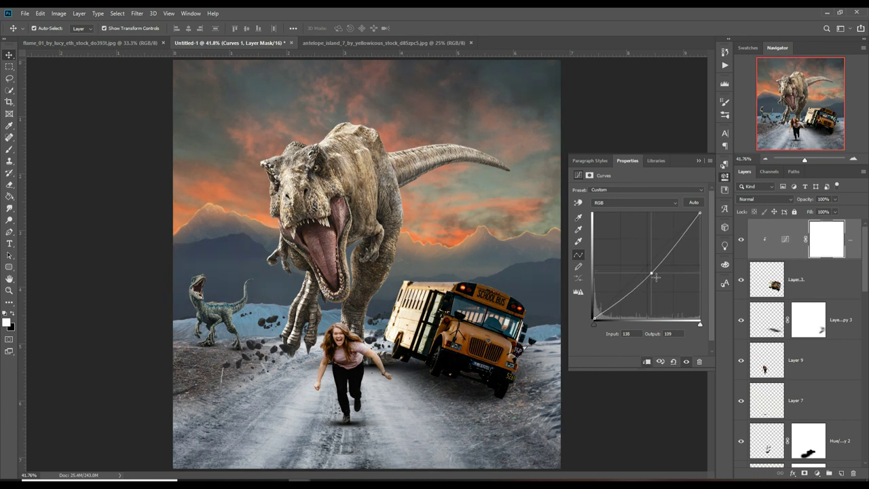
pyautogui.click(699, 164)
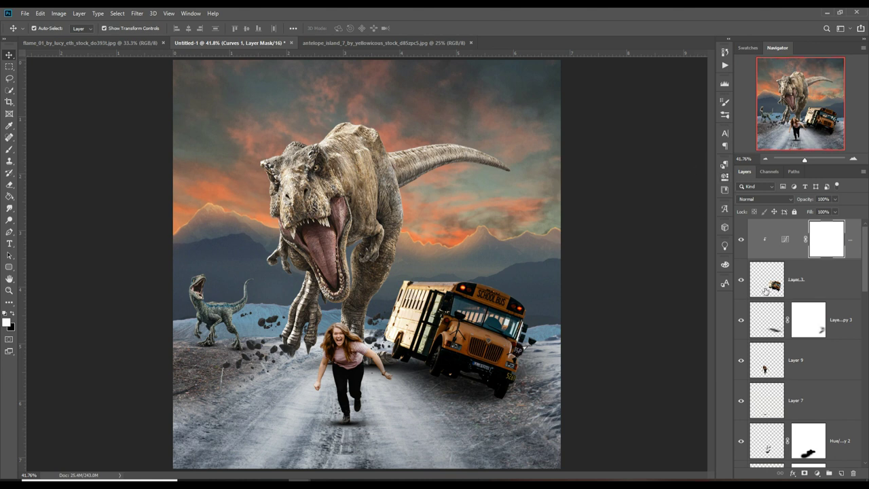
pyautogui.click(770, 285)
pyautogui.click(135, 14)
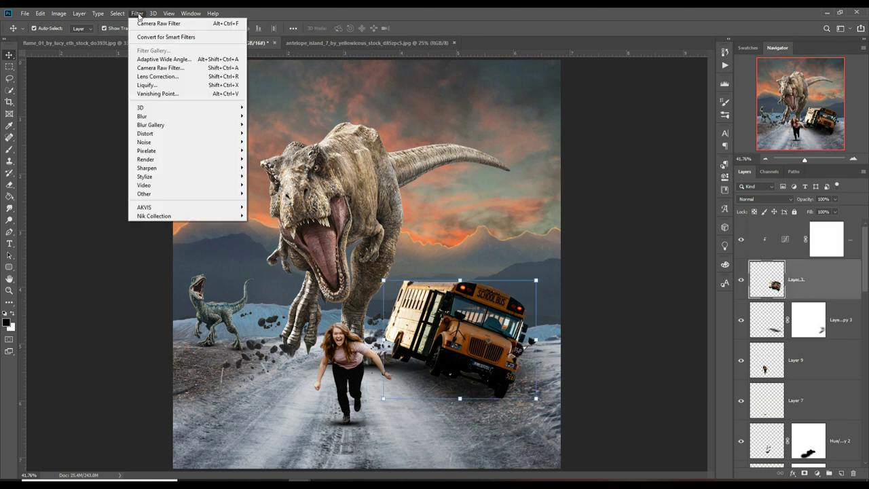
# - Grade the bus in Camera Raw: Highlights −38, Shadows +34, Whites −47, Blacks +52
pyautogui.click(153, 69)
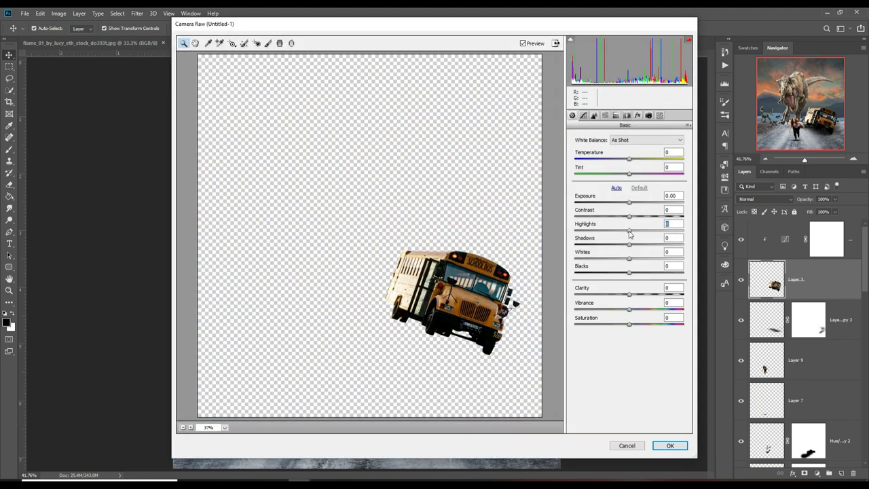
pyautogui.moveTo(619, 234); pyautogui.dragTo(648, 245)
pyautogui.moveTo(629, 274)
pyautogui.mouseDown()
pyautogui.moveTo(656, 274)
pyautogui.moveTo(604, 264)
pyautogui.mouseUp()
pyautogui.moveTo(613, 231); pyautogui.dragTo(609, 233)
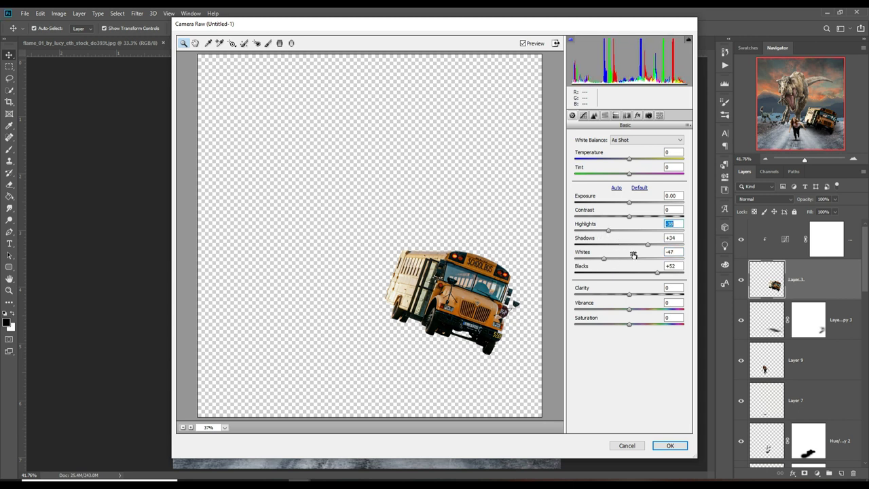
pyautogui.click(670, 445)
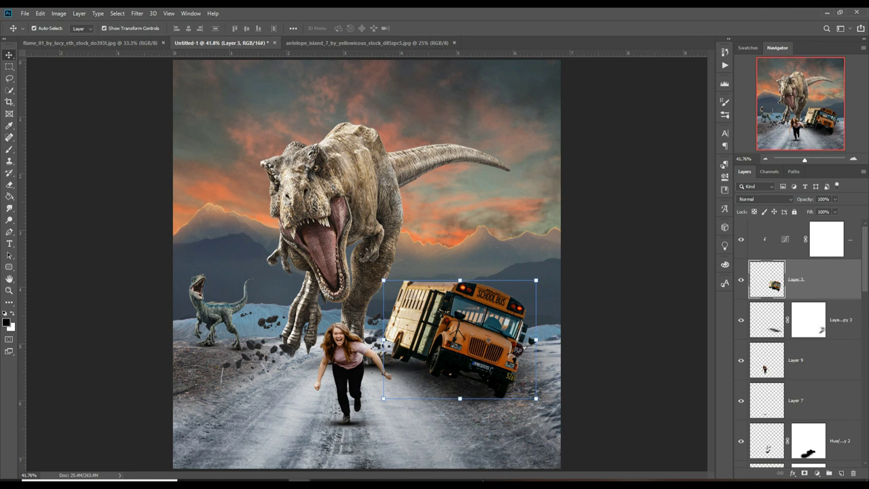
# - Copy the lens flare PNG into the composite and close the flare image
pyautogui.click(587, 43)
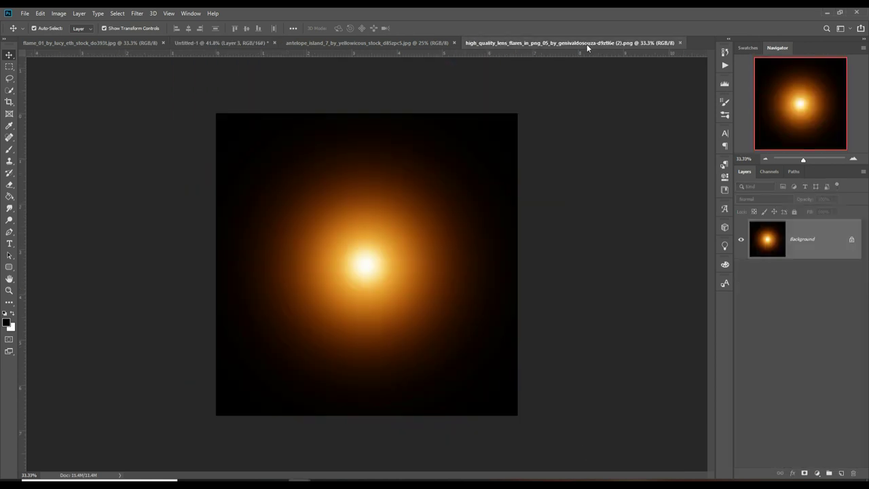
pyautogui.moveTo(587, 44); pyautogui.dragTo(717, 117)
pyautogui.moveTo(713, 174); pyautogui.dragTo(480, 317)
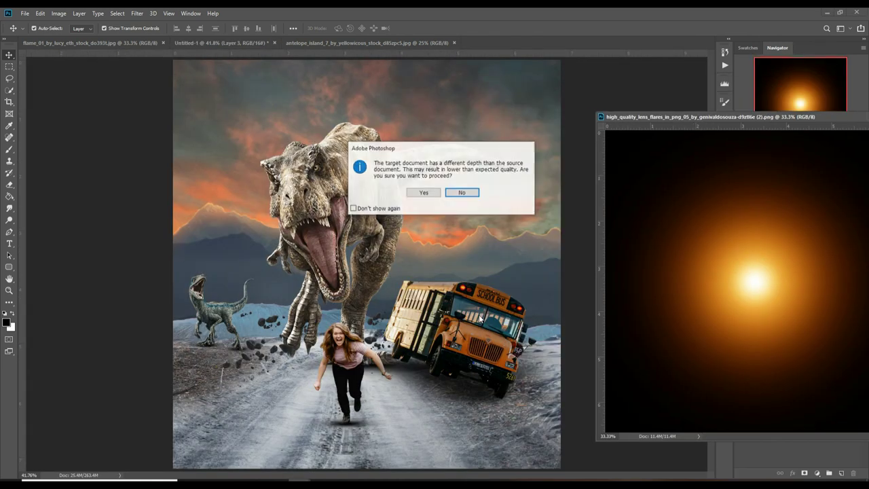
pyautogui.click(422, 193)
pyautogui.moveTo(856, 117); pyautogui.dragTo(510, 181)
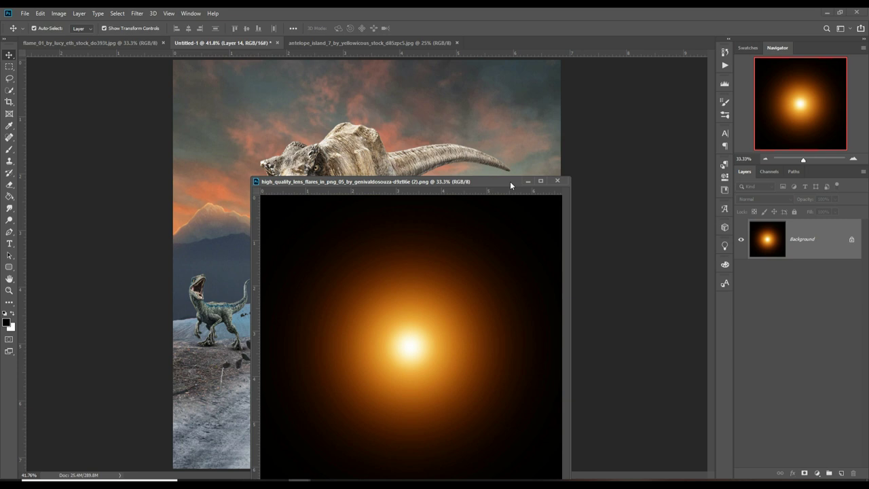
pyautogui.click(557, 180)
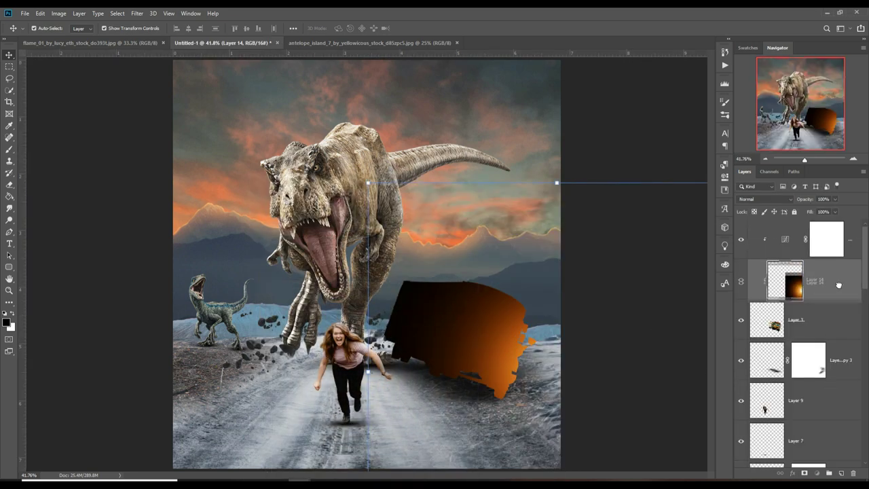
# - Release the flare's clipping mask, shrink it onto a bus headlight, and blend it with Screen
pyautogui.moveTo(838, 281); pyautogui.dragTo(841, 237)
pyautogui.rightClick(855, 244)
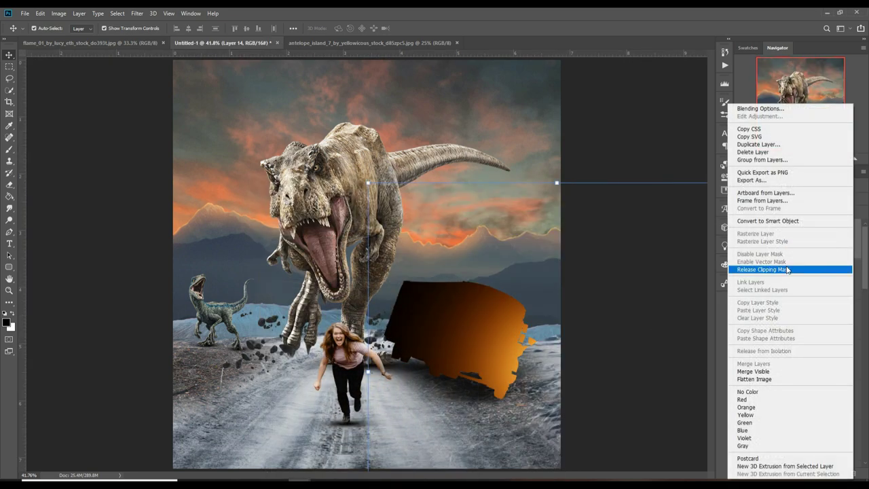
pyautogui.click(806, 270)
pyautogui.moveTo(558, 183)
pyautogui.mouseDown()
pyautogui.moveTo(557, 411)
pyautogui.moveTo(537, 319)
pyautogui.moveTo(515, 274)
pyautogui.moveTo(515, 349)
pyautogui.mouseUp()
pyautogui.moveTo(515, 391)
pyautogui.mouseDown()
pyautogui.moveTo(486, 356)
pyautogui.moveTo(446, 358)
pyautogui.mouseUp()
pyautogui.click(415, 28)
pyautogui.click(783, 198)
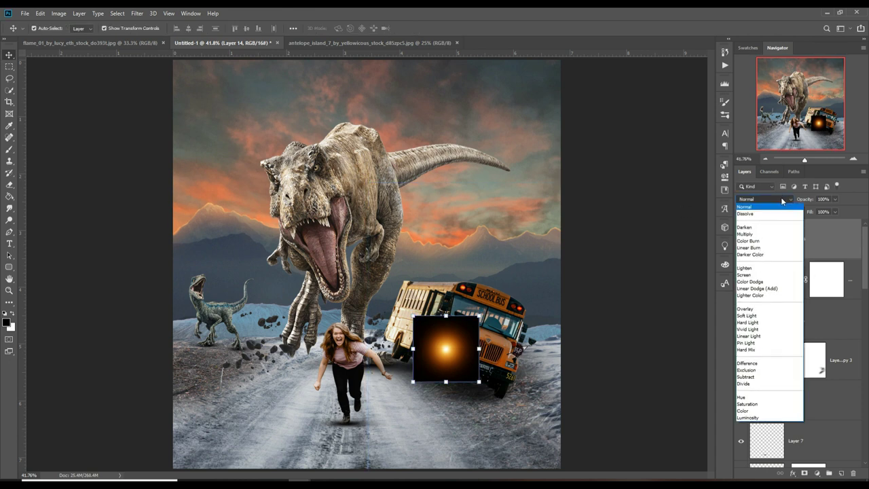
pyautogui.click(759, 280)
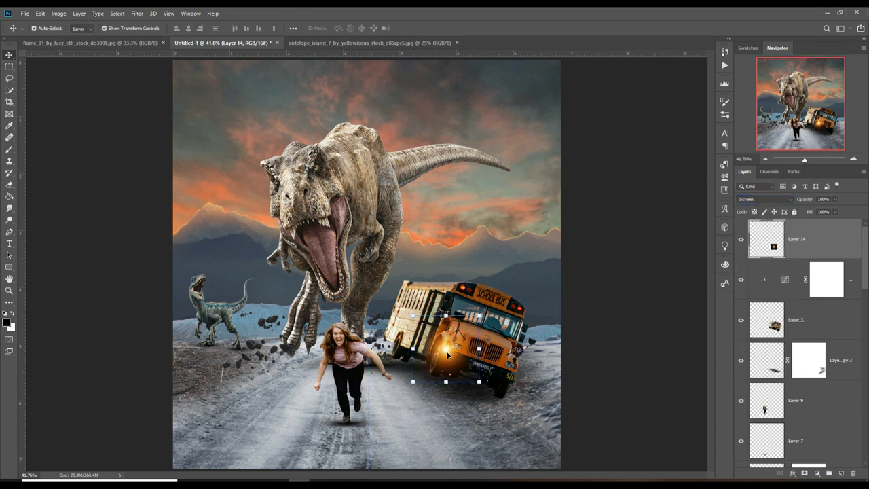
pyautogui.moveTo(447, 355); pyautogui.dragTo(453, 351)
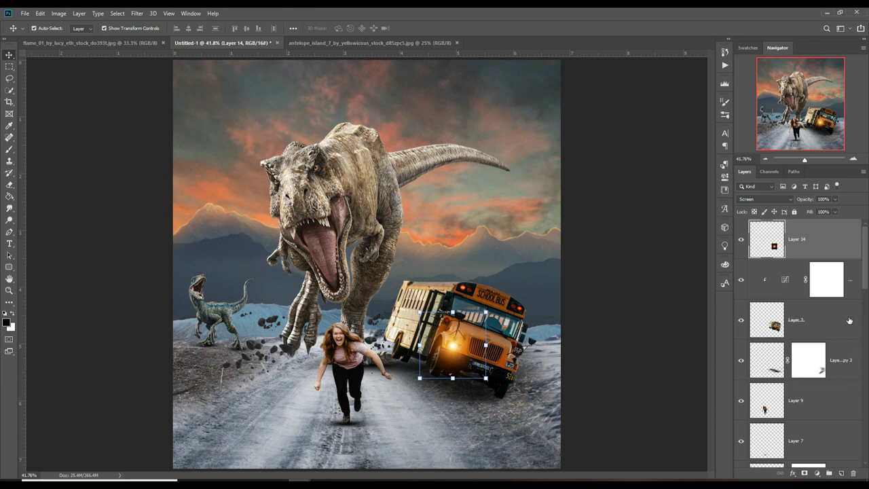
# - Duplicate the flare layer onto the bus's other headlight
pyautogui.rightClick(842, 250)
pyautogui.click(766, 169)
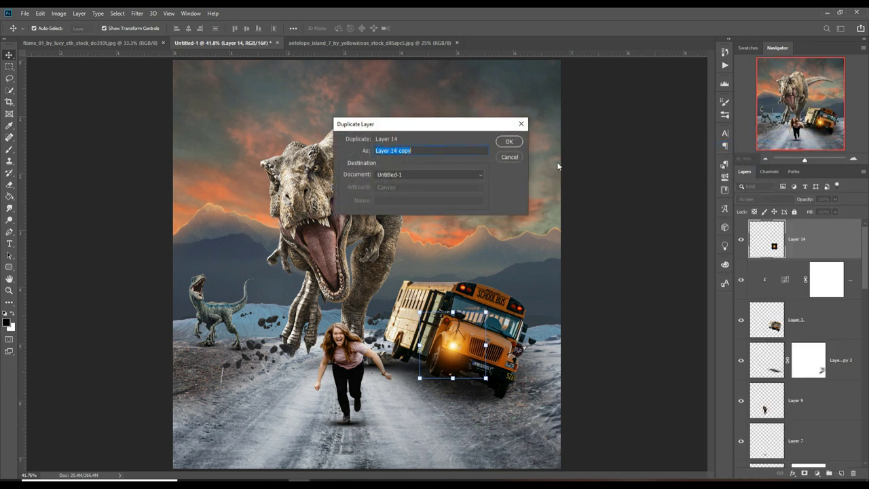
pyautogui.click(517, 144)
pyautogui.moveTo(451, 347); pyautogui.dragTo(511, 367)
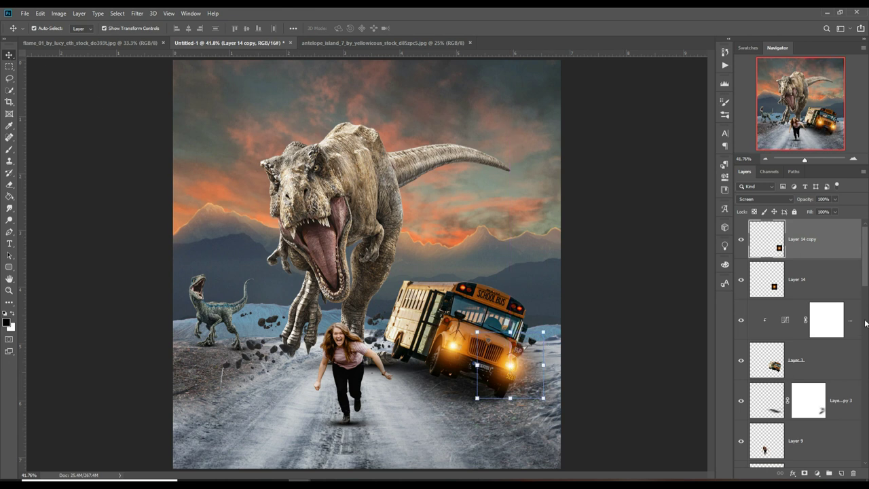
pyautogui.click(837, 359)
# - Add a new layer clipped to the layer below, set to Linear Dodge (Add)
pyautogui.click(853, 328)
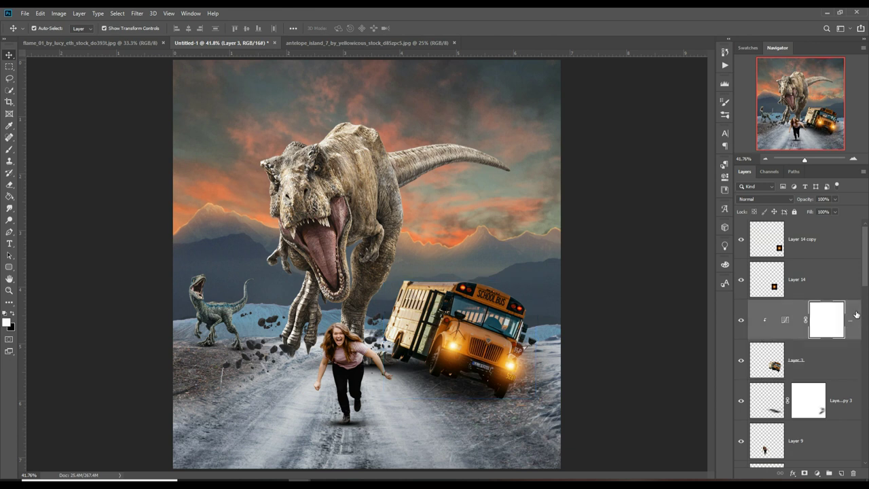
pyautogui.click(841, 473)
pyautogui.rightClick(834, 323)
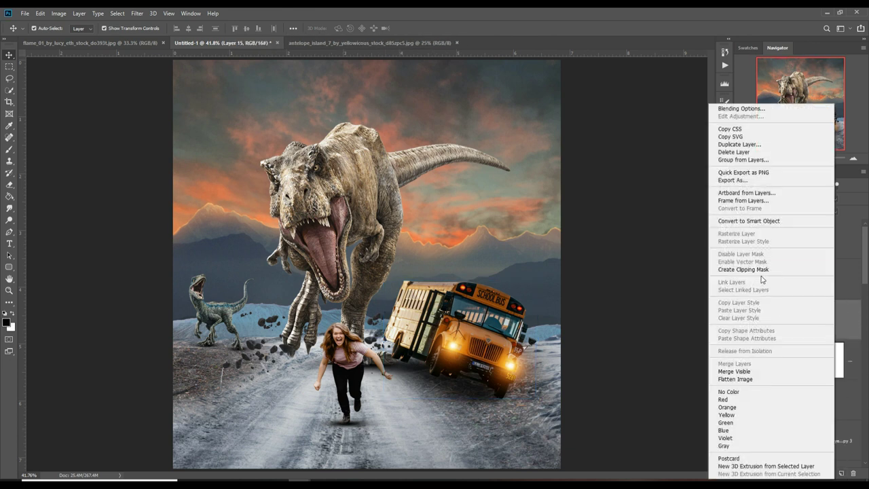
pyautogui.click(753, 270)
pyautogui.click(789, 199)
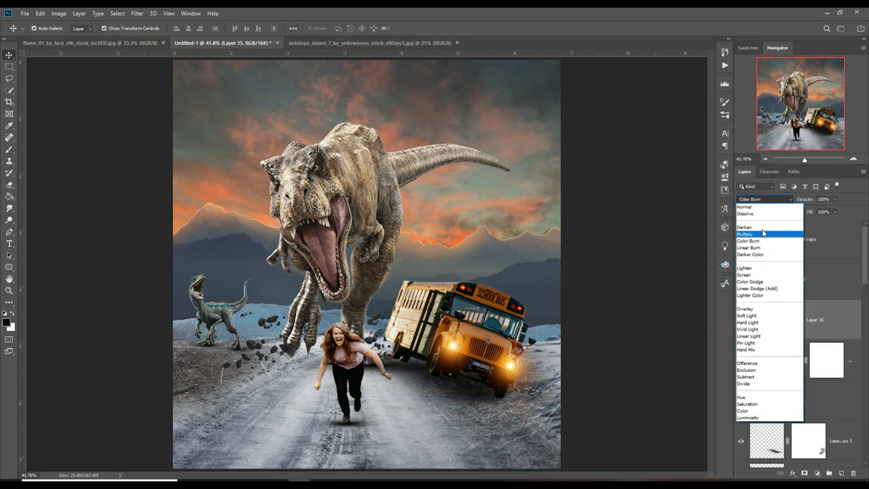
pyautogui.click(767, 291)
# - Add an orange Solid Color fill layer and invert its mask to hide it
pyautogui.click(818, 473)
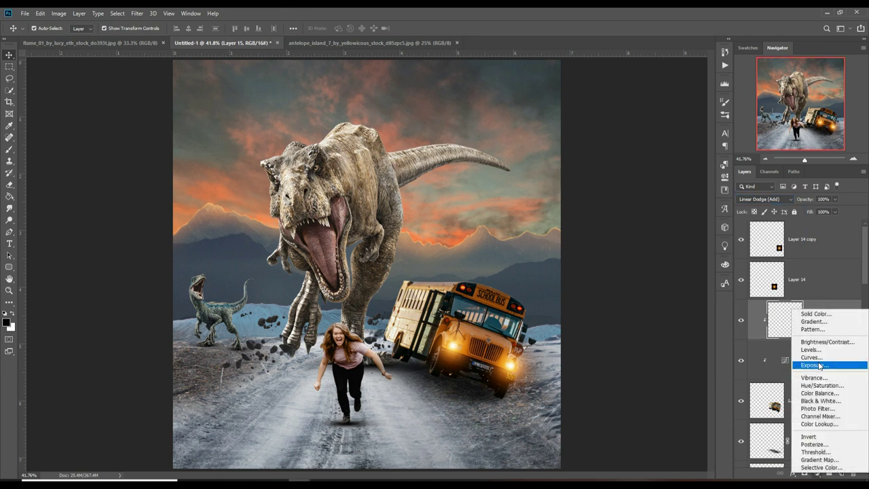
pyautogui.click(815, 312)
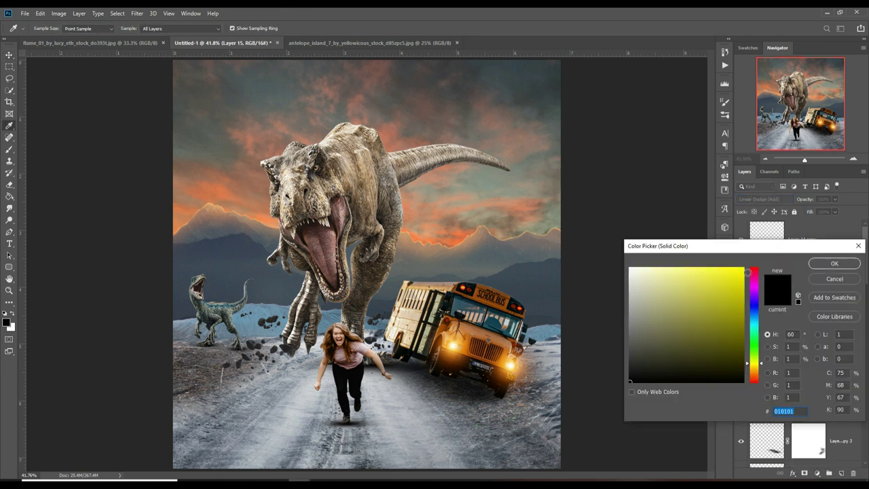
pyautogui.click(743, 271)
pyautogui.moveTo(755, 373); pyautogui.dragTo(765, 377)
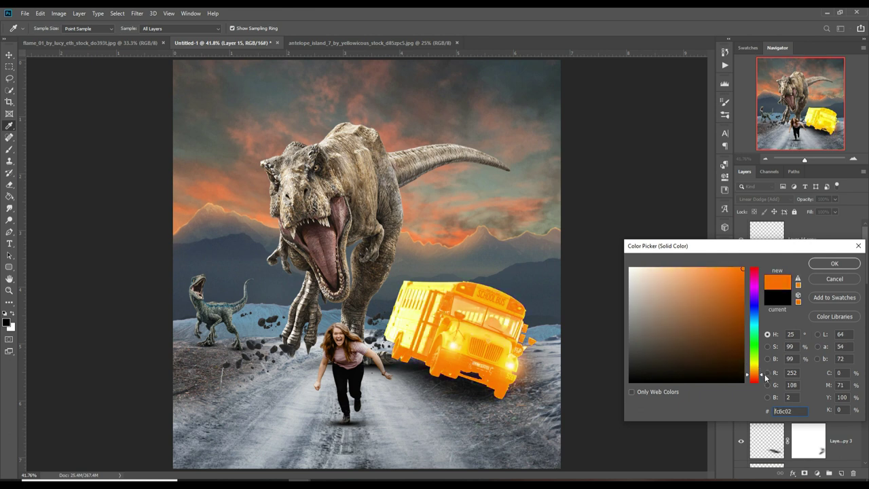
pyautogui.click(834, 263)
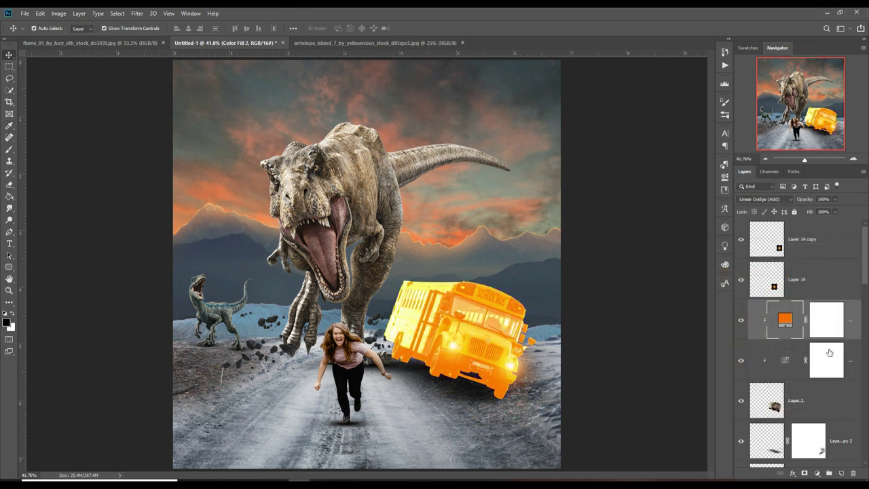
pyautogui.hotkey('ctrl', 'i')
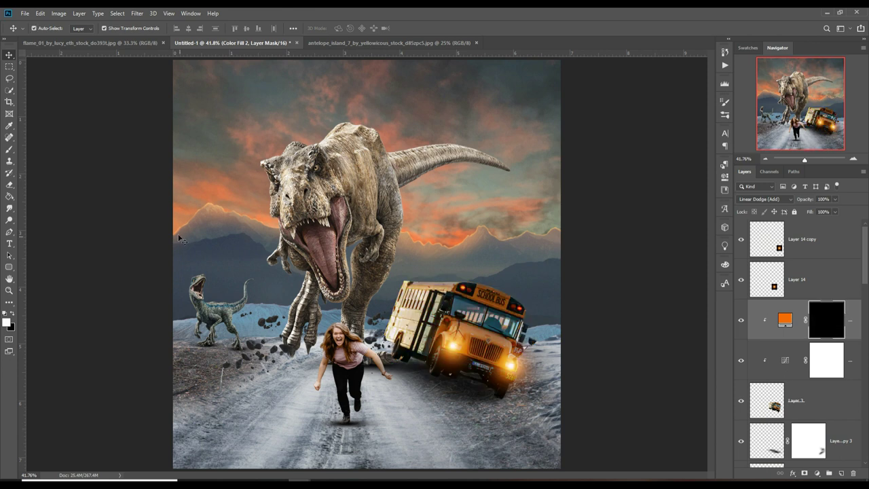
# - Zoom in and brush orange glow at 100% opacity along the bus's rear edge
pyautogui.press('b')
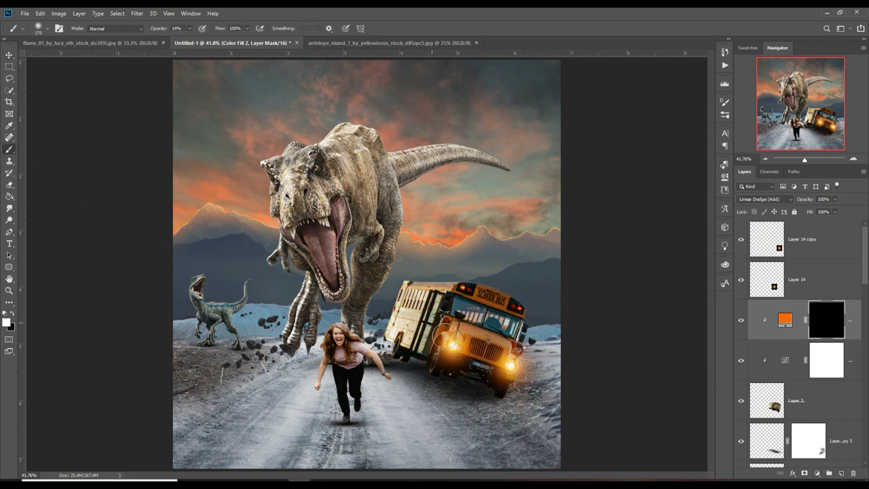
pyautogui.hotkey('ctrl', '+')
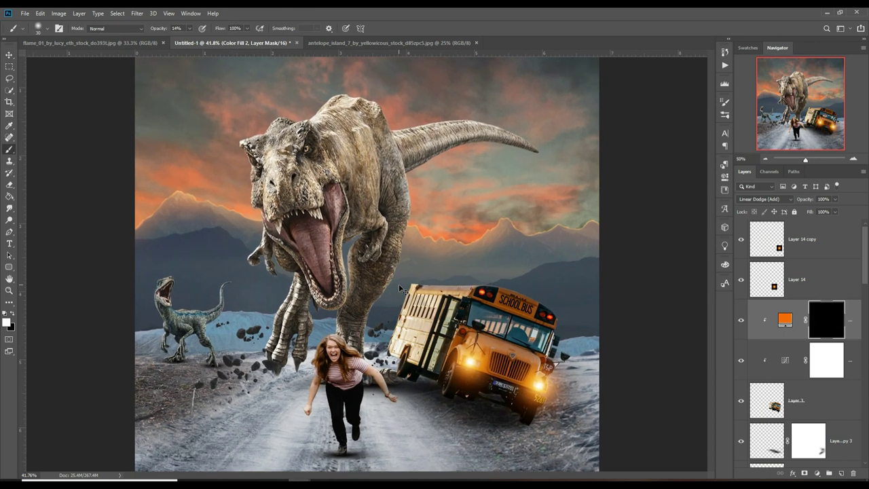
pyautogui.hotkey('ctrl', '+')
pyautogui.hotkey('ctrl', '+')
pyautogui.hotkey('ctrl', '+')
pyautogui.moveTo(543, 353); pyautogui.dragTo(504, 141)
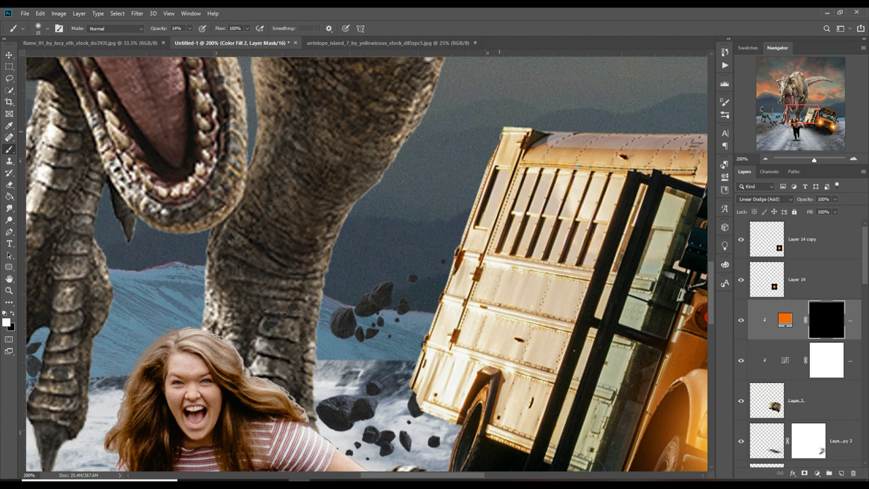
pyautogui.click(190, 29)
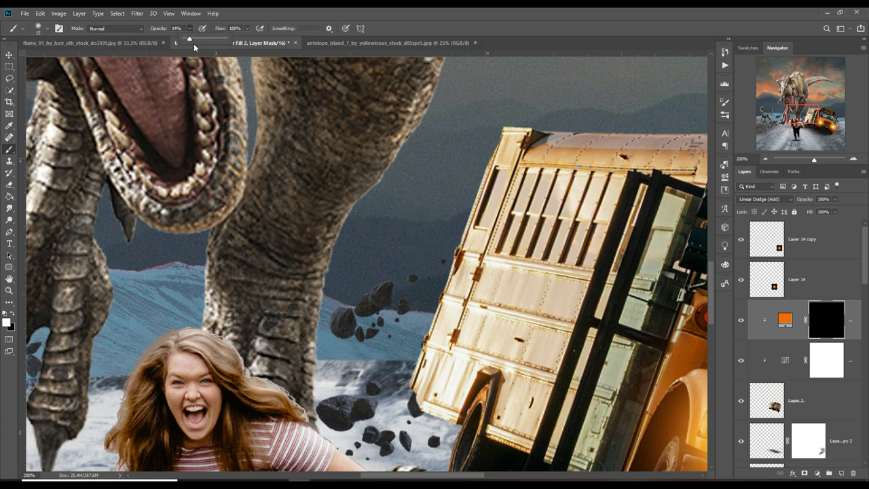
pyautogui.click(506, 121)
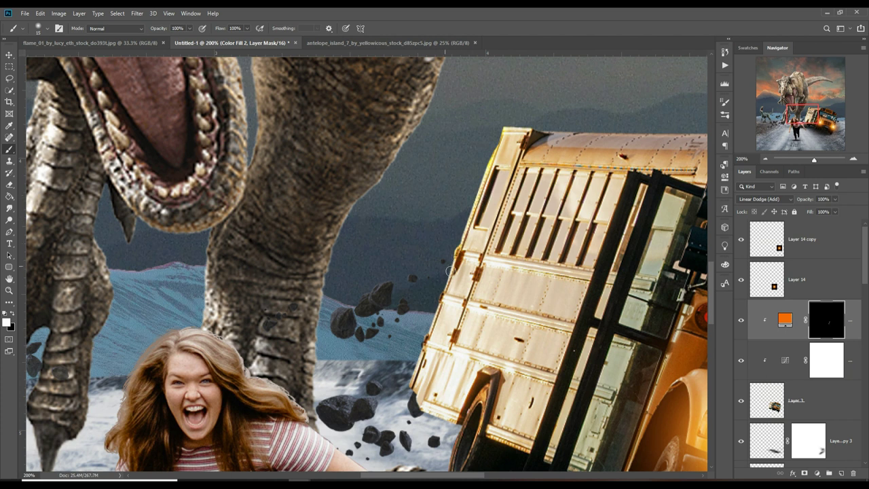
pyautogui.moveTo(440, 313); pyautogui.dragTo(416, 365)
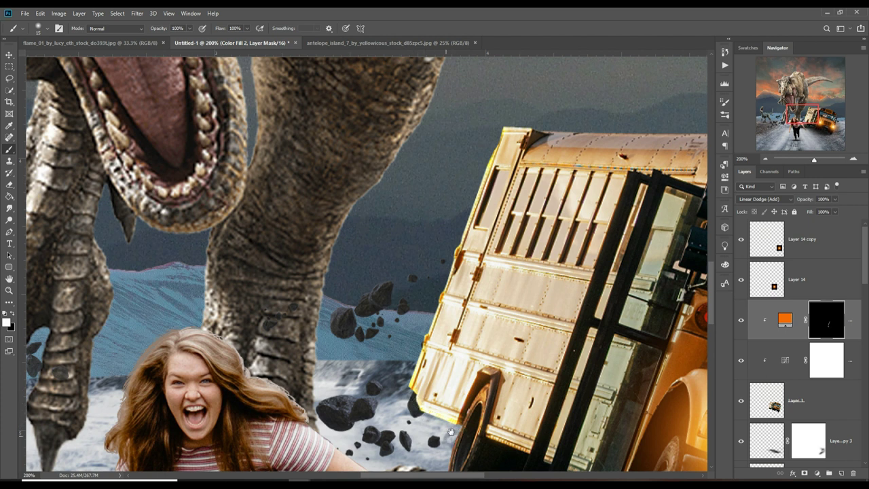
# - Paint white glow along the bus's front wheel arch and nearby edges, then zoom out
pyautogui.scroll(-3, 450, 431)
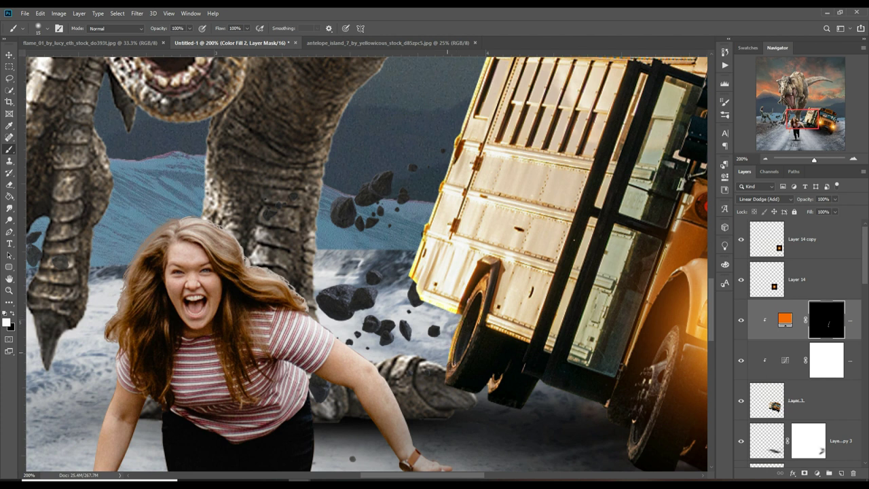
pyautogui.scroll(5, 393, 252)
pyautogui.hscroll(10, 394, 253)
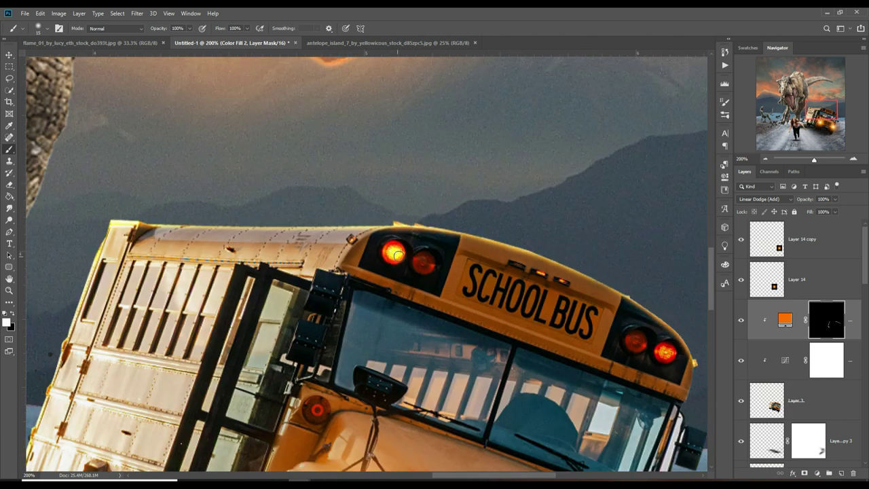
pyautogui.scroll(-5, 300, 82)
pyautogui.hscroll(-2, 300, 82)
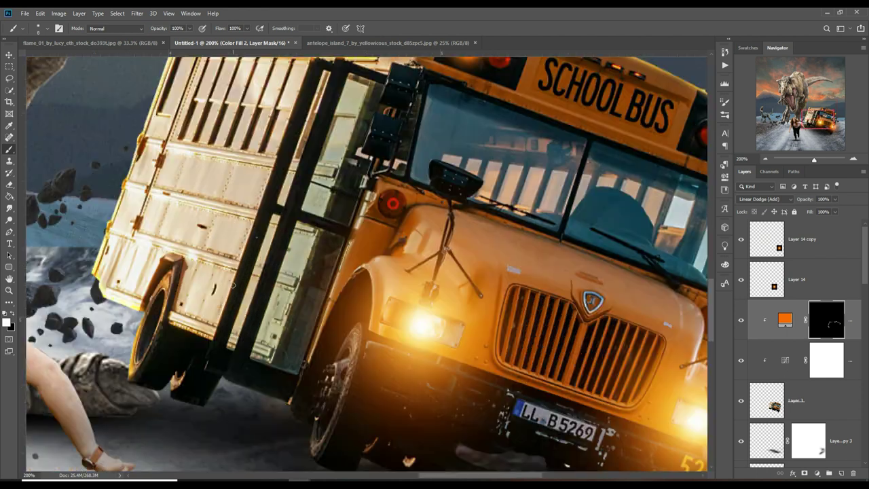
pyautogui.hscroll(-3, 425, 163)
pyautogui.scroll(1, 426, 163)
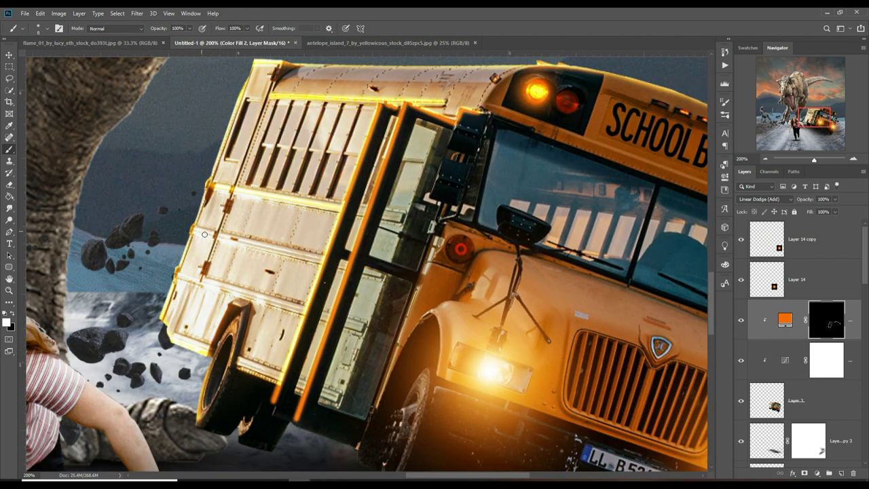
pyautogui.moveTo(445, 376); pyautogui.dragTo(434, 319)
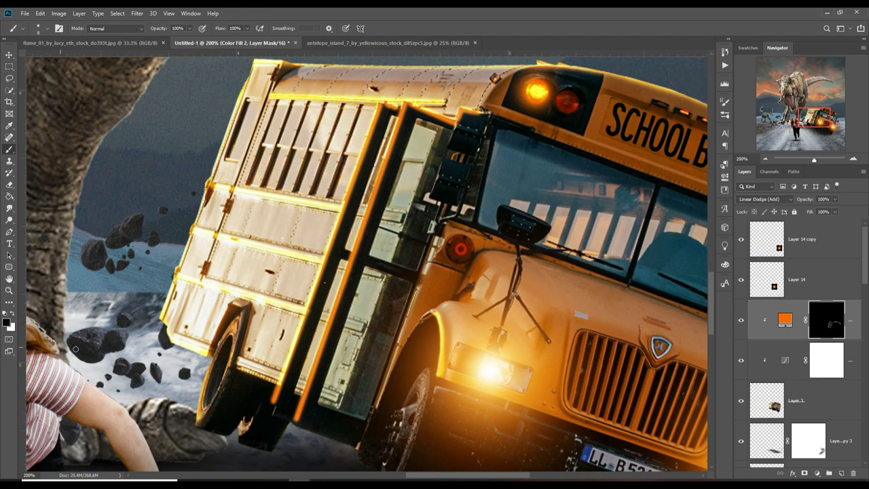
pyautogui.press('x')
pyautogui.hotkey('ctrl', '0')
pyautogui.moveTo(469, 355)
pyautogui.mouseDown()
pyautogui.moveTo(392, 319)
pyautogui.moveTo(461, 281)
pyautogui.mouseUp()
pyautogui.press('v')
pyautogui.hotkey('ctrl', '-')
pyautogui.hotkey('ctrl', '-')
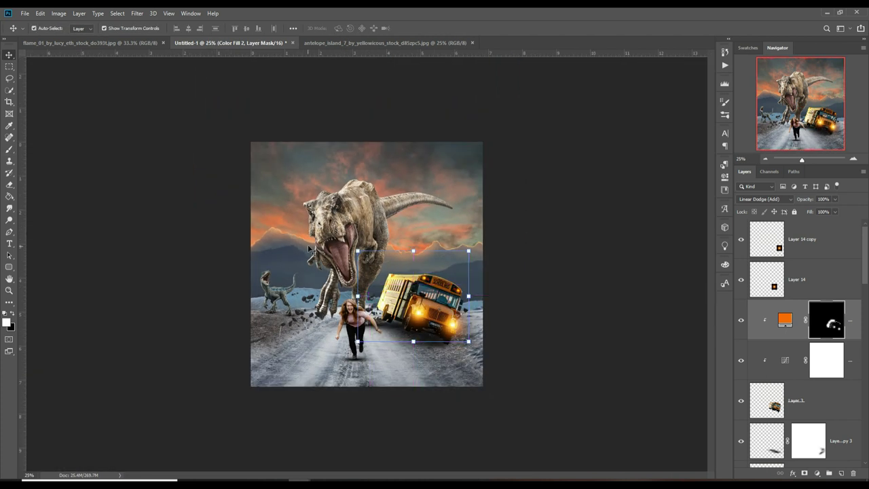
# - Darken the scene slightly with the Curves adjustment
pyautogui.scroll(-5, 801, 339)
pyautogui.doubleClick(785, 400)
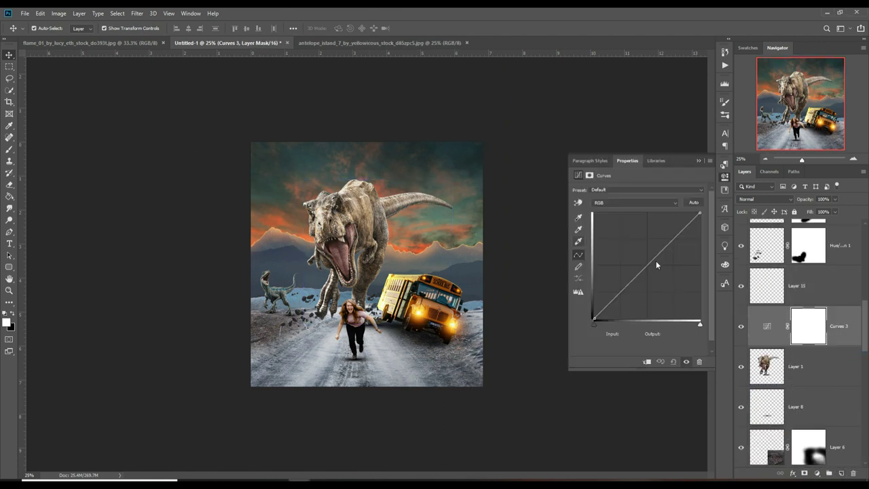
pyautogui.moveTo(656, 265); pyautogui.dragTo(656, 285)
# - Set a new fill to orange and invert its mask to hide it
pyautogui.moveTo(760, 363); pyautogui.dragTo(760, 378)
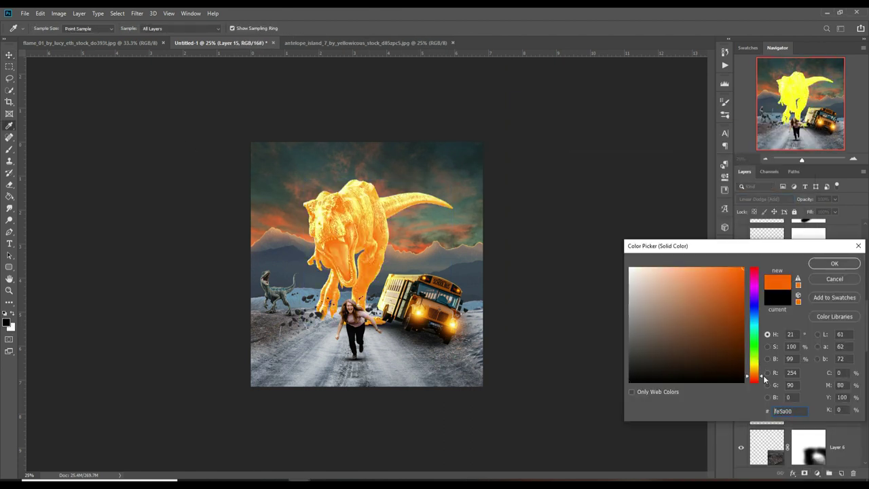
pyautogui.press('Return')
pyautogui.hotkey('ctrl', 'i')
# - Brush orange glow along the T-rex's head, claw, tail and right edge
pyautogui.press('b')
pyautogui.scroll(4, 327, 204)
pyautogui.moveTo(299, 157)
pyautogui.mouseDown()
pyautogui.moveTo(343, 160)
pyautogui.moveTo(235, 217)
pyautogui.moveTo(285, 468)
pyautogui.moveTo(231, 241)
pyautogui.mouseUp()
pyautogui.moveTo(222, 343); pyautogui.dragTo(203, 407)
pyautogui.moveTo(210, 231); pyautogui.dragTo(225, 404)
pyautogui.moveTo(415, 101)
pyautogui.mouseDown()
pyautogui.moveTo(475, 166)
pyautogui.moveTo(655, 143)
pyautogui.moveTo(350, 145)
pyautogui.mouseUp()
pyautogui.moveTo(377, 161); pyautogui.dragTo(448, 196)
pyautogui.moveTo(187, 242)
pyautogui.mouseDown()
pyautogui.moveTo(319, 196)
pyautogui.moveTo(448, 204)
pyautogui.mouseUp()
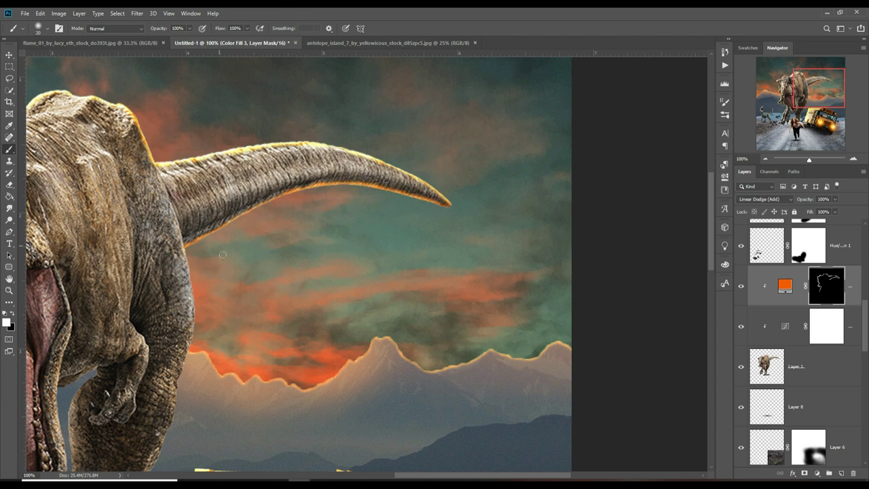
pyautogui.moveTo(223, 255); pyautogui.dragTo(230, 138)
pyautogui.moveTo(204, 193)
pyautogui.mouseDown()
pyautogui.moveTo(188, 348)
pyautogui.moveTo(126, 455)
pyautogui.mouseUp()
pyautogui.moveTo(172, 433)
pyautogui.mouseDown()
pyautogui.moveTo(209, 308)
pyautogui.moveTo(414, 485)
pyautogui.mouseUp()
# - Add soft 28% glow on the T-rex's head and right side, then clean up with black
pyautogui.press('2')
pyautogui.press('8')
pyautogui.moveTo(240, 187)
pyautogui.mouseDown()
pyautogui.moveTo(136, 203)
pyautogui.moveTo(203, 353)
pyautogui.mouseUp()
pyautogui.moveTo(272, 135); pyautogui.dragTo(340, 115)
pyautogui.moveTo(483, 256)
pyautogui.mouseDown()
pyautogui.moveTo(434, 366)
pyautogui.moveTo(448, 455)
pyautogui.mouseUp()
pyautogui.moveTo(448, 455)
pyautogui.mouseDown()
pyautogui.moveTo(427, 305)
pyautogui.moveTo(393, 352)
pyautogui.moveTo(360, 462)
pyautogui.mouseUp()
pyautogui.moveTo(326, 326); pyautogui.dragTo(315, 240)
pyautogui.press('[')
pyautogui.press('[')
pyautogui.press('[')
pyautogui.press('0')
pyautogui.press('x')
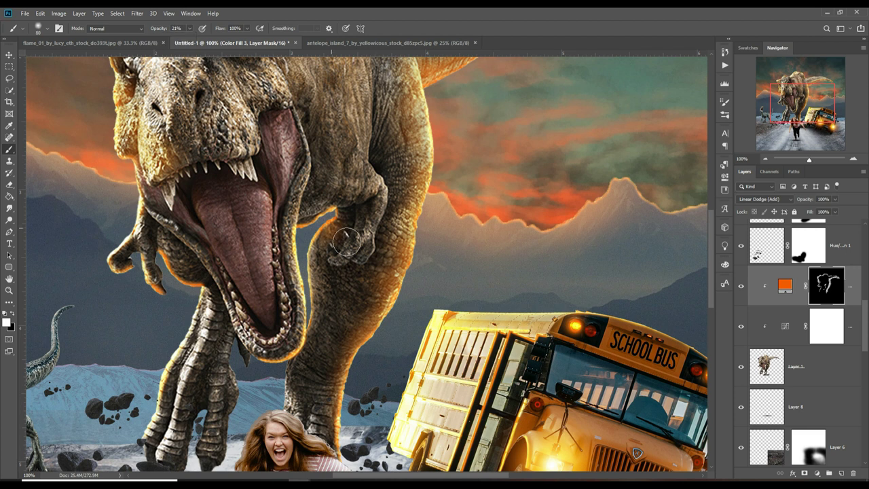
pyautogui.press('v')
pyautogui.hotkey('ctrl', '-')
pyautogui.hotkey('ctrl', '-')
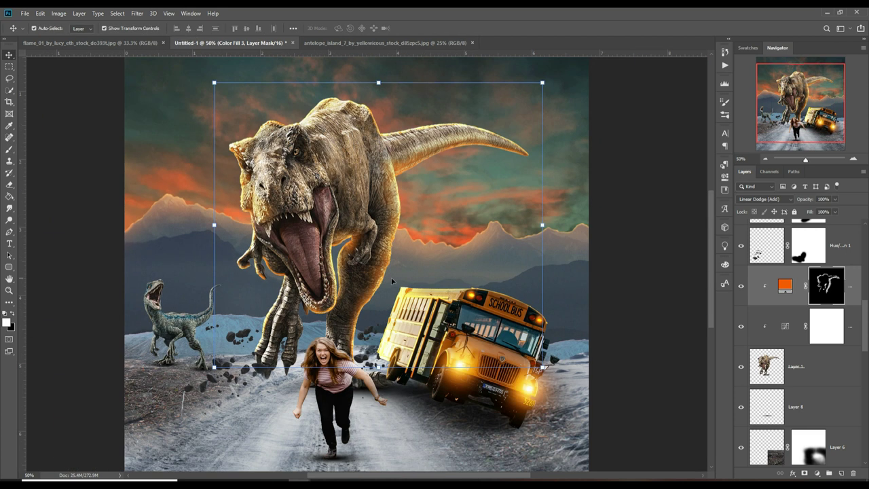
pyautogui.press('b')
pyautogui.hotkey('ctrl', '-')
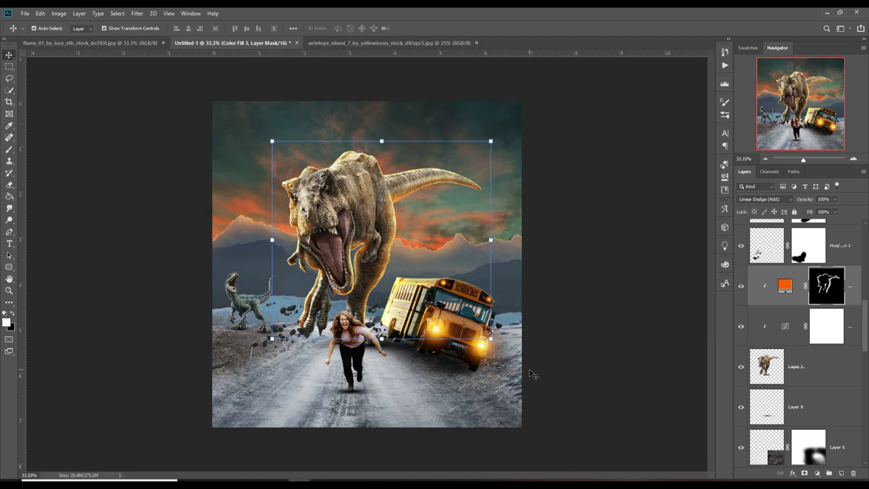
# - Clip a hidden orange Solid Color fill to the raptor layer
pyautogui.rightClick(828, 433)
pyautogui.click(756, 368)
pyautogui.moveTo(761, 372); pyautogui.dragTo(761, 375)
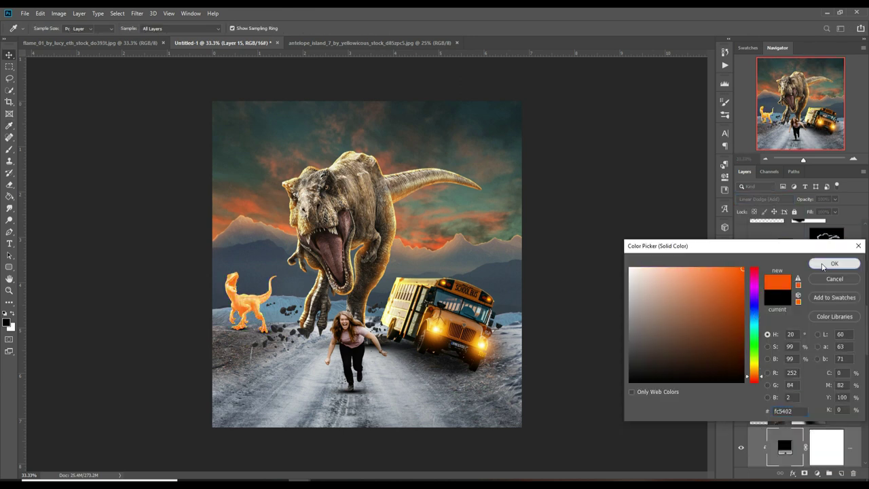
pyautogui.click(834, 263)
pyautogui.hotkey('ctrl', 'i')
# - Paint orange rim light along the raptor's left edge and head
pyautogui.scroll(5, 225, 285)
pyautogui.moveTo(277, 219)
pyautogui.mouseDown()
pyautogui.moveTo(207, 278)
pyautogui.moveTo(217, 392)
pyautogui.moveTo(241, 461)
pyautogui.mouseUp()
pyautogui.moveTo(241, 461); pyautogui.dragTo(254, 338)
pyautogui.moveTo(278, 95)
pyautogui.mouseDown()
pyautogui.moveTo(294, 221)
pyautogui.moveTo(434, 229)
pyautogui.moveTo(500, 168)
pyautogui.moveTo(433, 290)
pyautogui.moveTo(460, 383)
pyautogui.mouseUp()
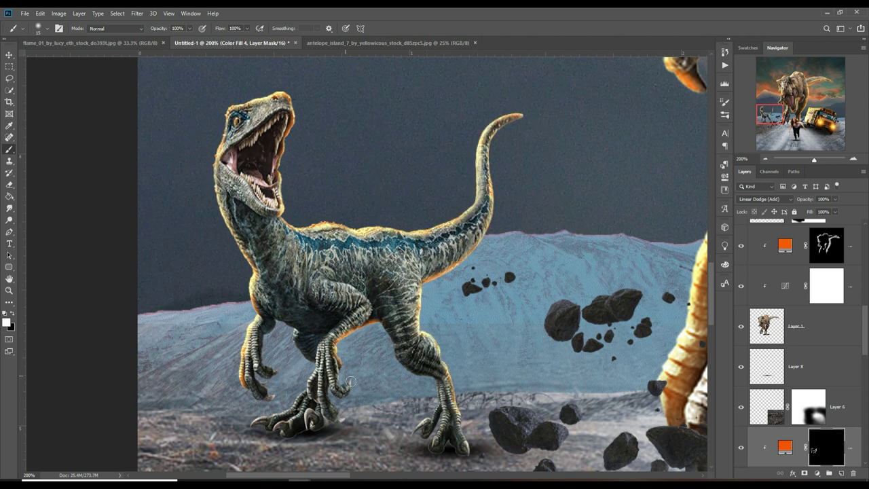
pyautogui.hotkey('ctrl', '0')
# - Create another orange Solid Color fill layer with an inverted black mask
pyautogui.scroll(-1, 830, 412)
pyautogui.press('v')
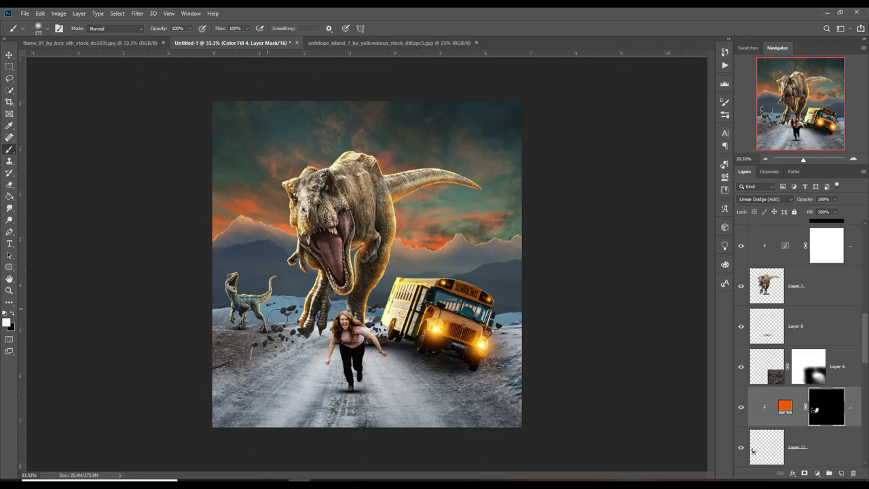
pyautogui.scroll(-3, 800, 339)
pyautogui.click(767, 325)
pyautogui.click(840, 473)
pyautogui.click(817, 473)
pyautogui.click(816, 316)
pyautogui.click(752, 366)
pyautogui.click(834, 260)
pyautogui.hotkey('ctrl', 'i')
# - Brush orange glow across the lower-right road
pyautogui.press('b')
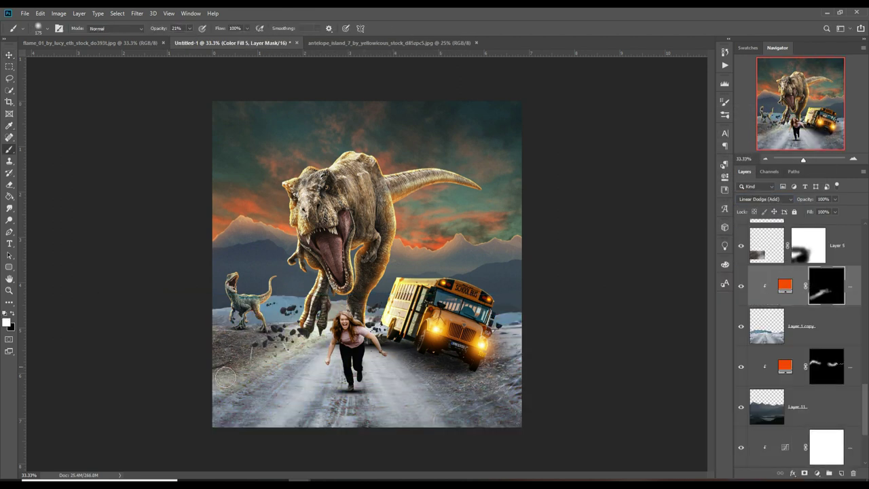
pyautogui.moveTo(441, 407); pyautogui.dragTo(515, 400)
pyautogui.moveTo(461, 414); pyautogui.dragTo(519, 404)
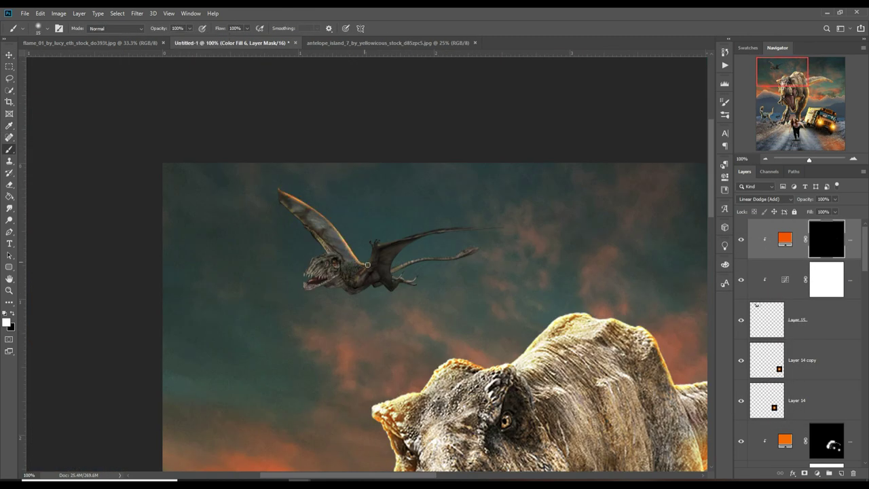
# - Paint orange rim light along the pterosaur's wing edge and claws
pyautogui.moveTo(372, 245); pyautogui.dragTo(461, 229)
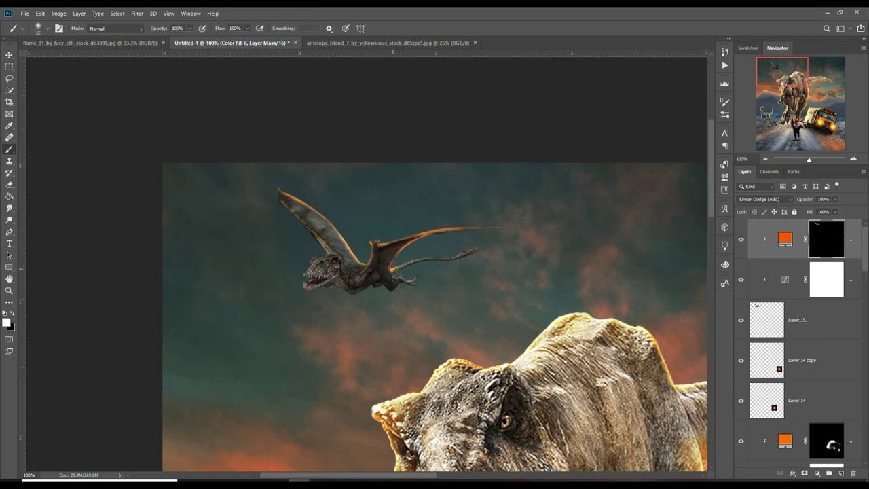
pyautogui.hotkey('ctrl', '+')
pyautogui.hotkey('ctrl', '+')
pyautogui.moveTo(471, 296)
pyautogui.mouseDown()
pyautogui.moveTo(517, 313)
pyautogui.moveTo(417, 343)
pyautogui.moveTo(278, 349)
pyautogui.moveTo(180, 336)
pyautogui.moveTo(244, 229)
pyautogui.mouseUp()
pyautogui.hotkey('ctrl', '0')
# - Set the brush to 12% opacity and a larger size, then select the running girl's layer
pyautogui.press('1')
pyautogui.press('2')
pyautogui.scroll(5, 224, 95)
pyautogui.press(']')
pyautogui.press(']')
pyautogui.press(']')
pyautogui.hotkey('ctrl', '0')
pyautogui.press('v')
pyautogui.hotkey('ctrl', '-')
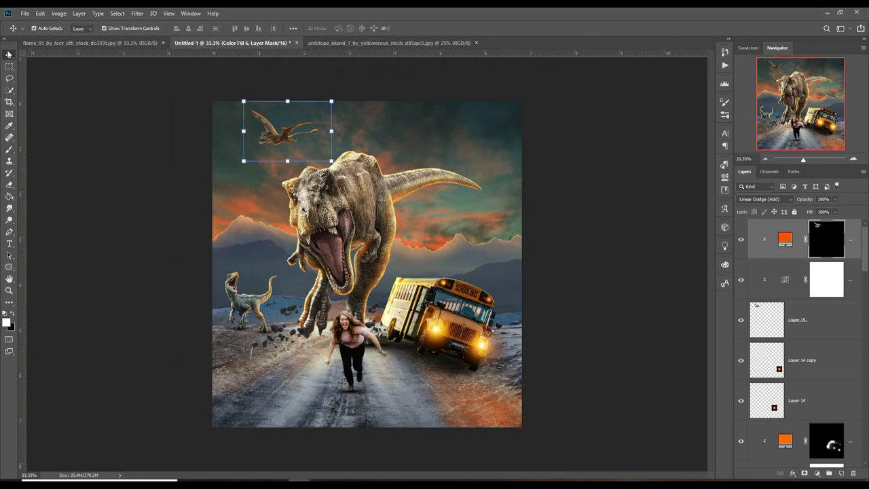
pyautogui.click(354, 340)
# - Add an orange Color Fill 7 clipped to Layer 9, blended in Linear Dodge (Add)
pyautogui.click(816, 472)
pyautogui.click(713, 112)
pyautogui.click(765, 199)
pyautogui.click(765, 310)
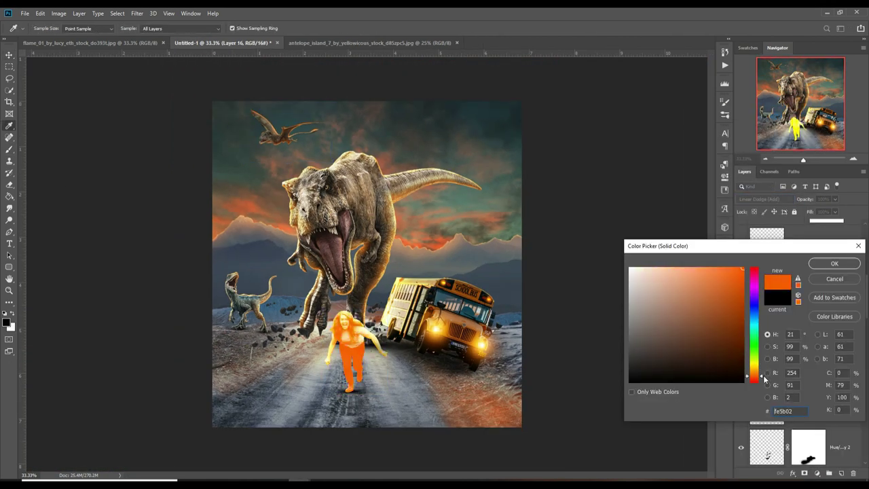
pyautogui.click(834, 262)
pyautogui.click(9, 150)
pyautogui.scroll(5, 350, 326)
# - Paint orange rim glow along the running girl's arm and leg edges
pyautogui.moveTo(339, 238); pyautogui.dragTo(498, 403)
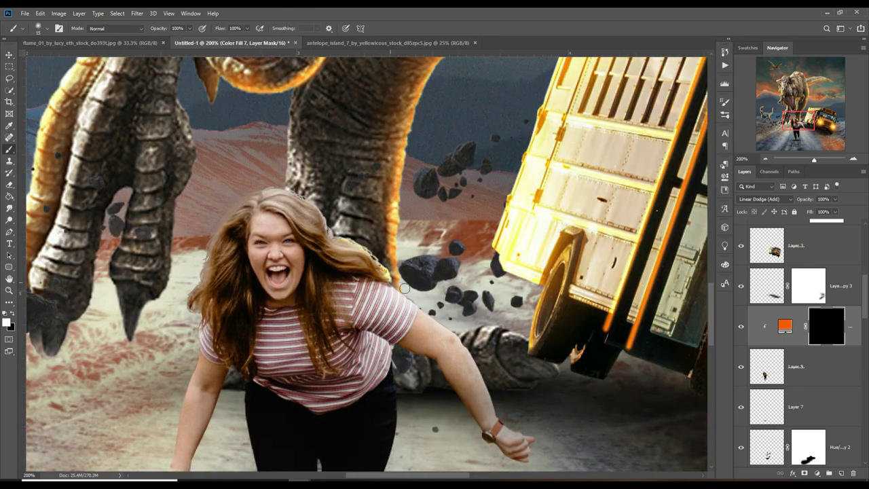
pyautogui.moveTo(261, 188); pyautogui.dragTo(196, 289)
pyautogui.moveTo(199, 258)
pyautogui.mouseDown()
pyautogui.moveTo(193, 359)
pyautogui.moveTo(260, 177)
pyautogui.mouseUp()
pyautogui.moveTo(251, 216); pyautogui.dragTo(228, 299)
pyautogui.moveTo(317, 204)
pyautogui.mouseDown()
pyautogui.moveTo(325, 321)
pyautogui.moveTo(353, 445)
pyautogui.mouseUp()
pyautogui.moveTo(456, 190); pyautogui.dragTo(448, 273)
pyautogui.scroll(-3, 452, 275)
# - With a larger brush at 15% opacity, wash soft glow over both legs
pyautogui.press('1')
pyautogui.press('5')
pyautogui.press(']')
pyautogui.press(']')
pyautogui.press(']')
pyautogui.moveTo(336, 123); pyautogui.dragTo(367, 383)
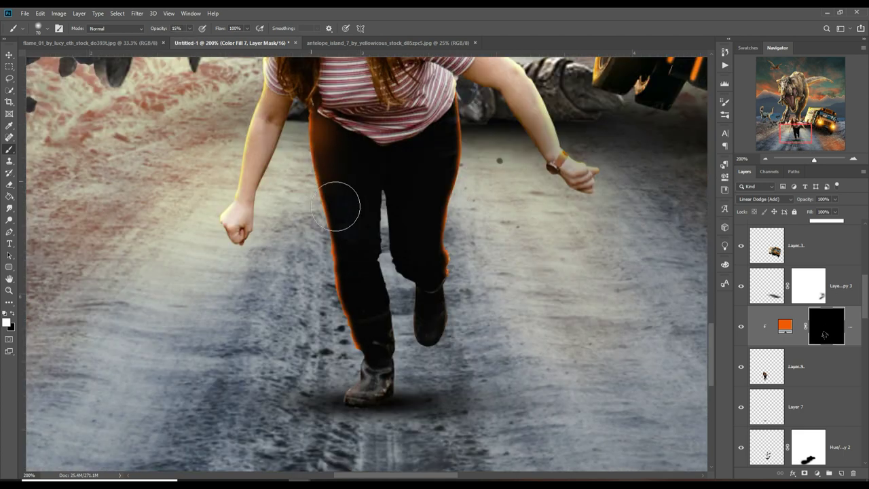
pyautogui.moveTo(441, 278); pyautogui.dragTo(445, 112)
pyautogui.scroll(-5, 269, 139)
pyautogui.scroll(8, 353, 95)
pyautogui.scroll(-1, 801, 306)
pyautogui.scroll(-1, 800, 306)
# - Paint orange glow onto the T-rex's brow on its glow mask
pyautogui.click(826, 360)
pyautogui.press('[')
pyautogui.press('[')
pyautogui.press('[')
pyautogui.moveTo(306, 251)
pyautogui.mouseDown()
pyautogui.moveTo(343, 175)
pyautogui.moveTo(396, 159)
pyautogui.moveTo(371, 135)
pyautogui.mouseUp()
pyautogui.press('x')
pyautogui.hotkey('ctrl', '0')
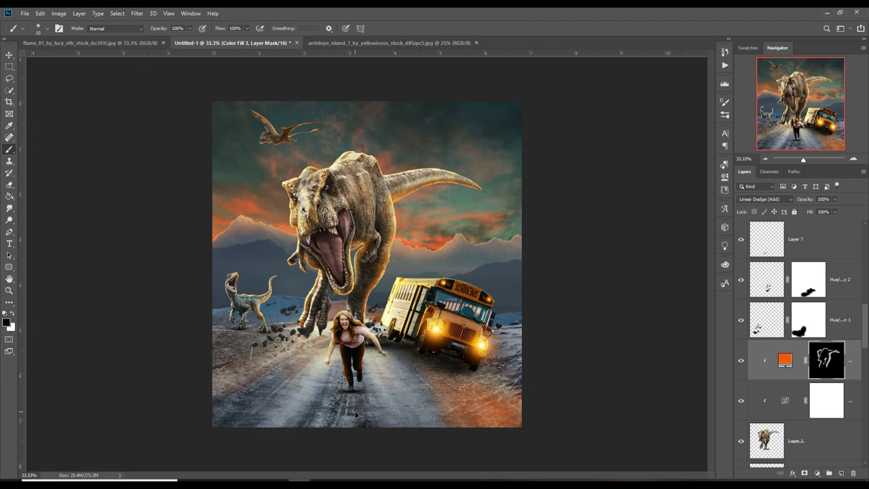
pyautogui.press('v')
pyautogui.scroll(-4, 815, 326)
# - Create Layer 16 above Curves 2 with an orange brush, about 47% opacity, size 300
pyautogui.click(855, 390)
pyautogui.hotkey('ctrl', 'shift', 'alt', 'n')
pyautogui.press('b')
pyautogui.click(6, 322)
pyautogui.click(836, 269)
pyautogui.press(']')
pyautogui.press(']')
pyautogui.press(']')
pyautogui.moveTo(192, 28); pyautogui.dragTo(168, 41)
pyautogui.press('[')
pyautogui.press('[')
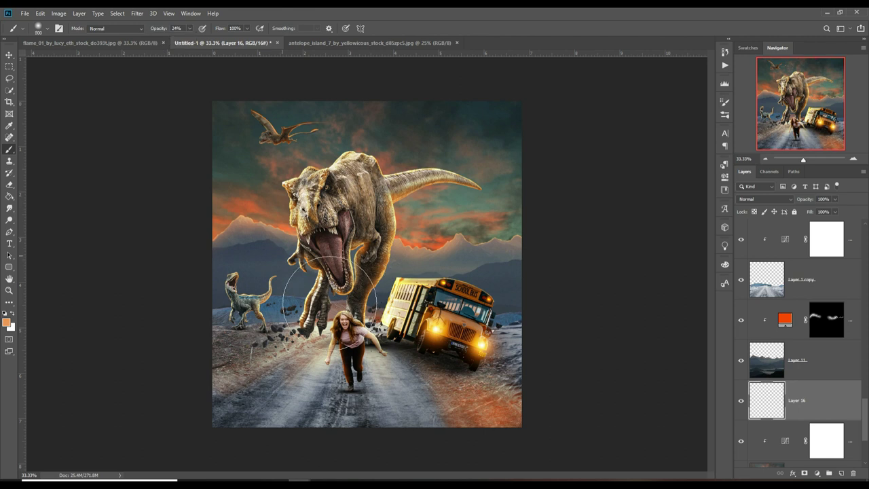
# - Brush faint peach #ea9758 haze over the scene, left sky, right side and lower-right road
pyautogui.moveTo(285, 299); pyautogui.dragTo(306, 296)
pyautogui.moveTo(228, 224); pyautogui.dragTo(221, 186)
pyautogui.moveTo(485, 281); pyautogui.dragTo(563, 306)
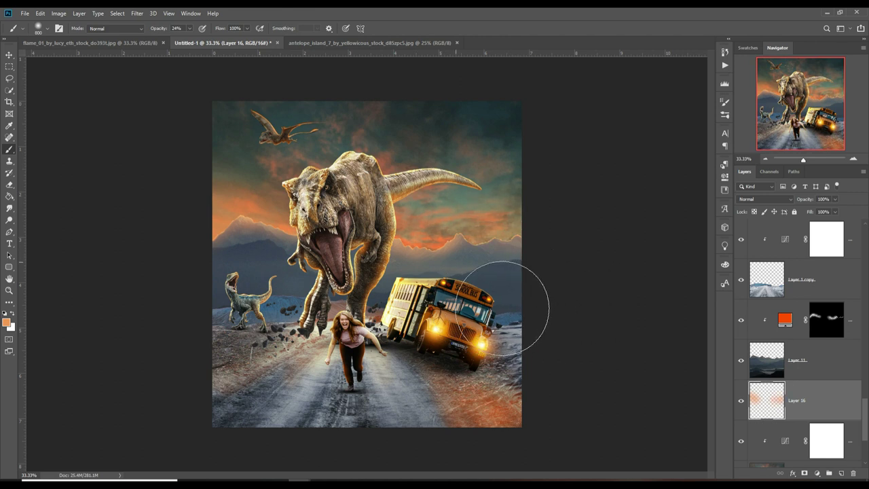
pyautogui.moveTo(441, 354); pyautogui.dragTo(520, 365)
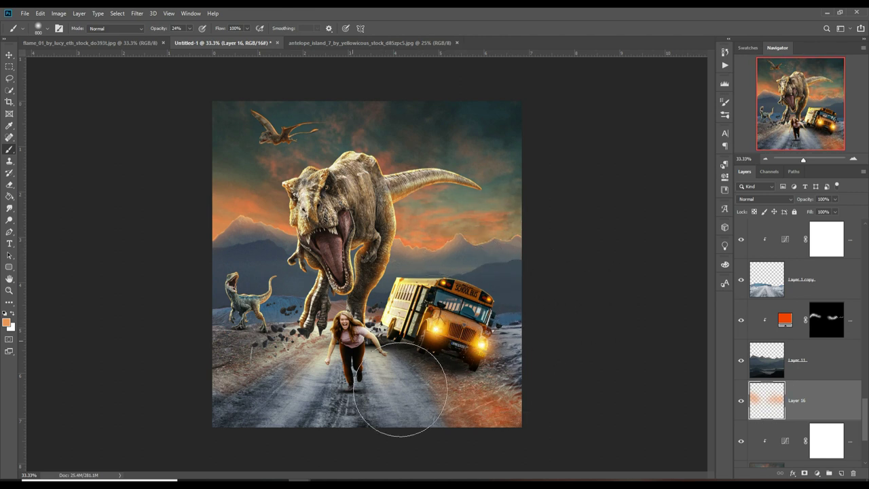
# - Above the pterosaur's glow fill, add a new layer set to Linear Dodge (Add)
pyautogui.click(9, 55)
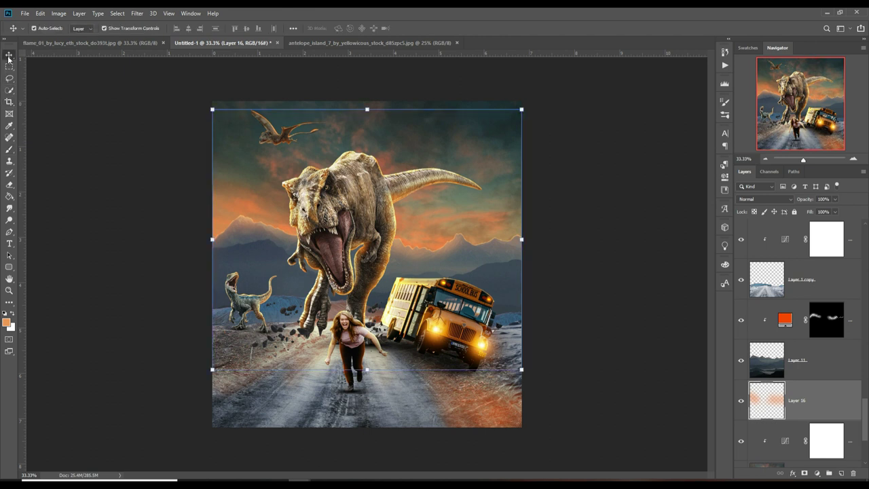
pyautogui.scroll(-2, 785, 347)
pyautogui.scroll(-3, 787, 345)
pyautogui.scroll(-2, 790, 342)
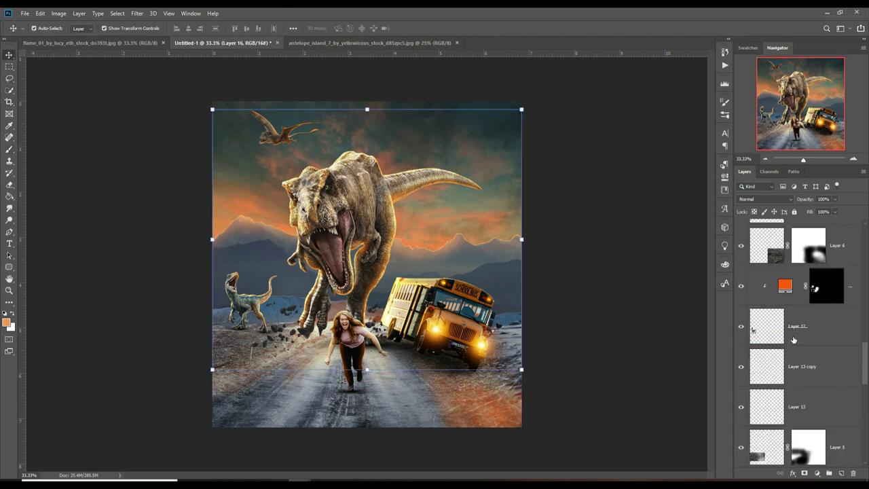
pyautogui.scroll(-2, 793, 339)
pyautogui.scroll(2, 794, 339)
pyautogui.scroll(2, 794, 339)
pyautogui.scroll(1, 793, 339)
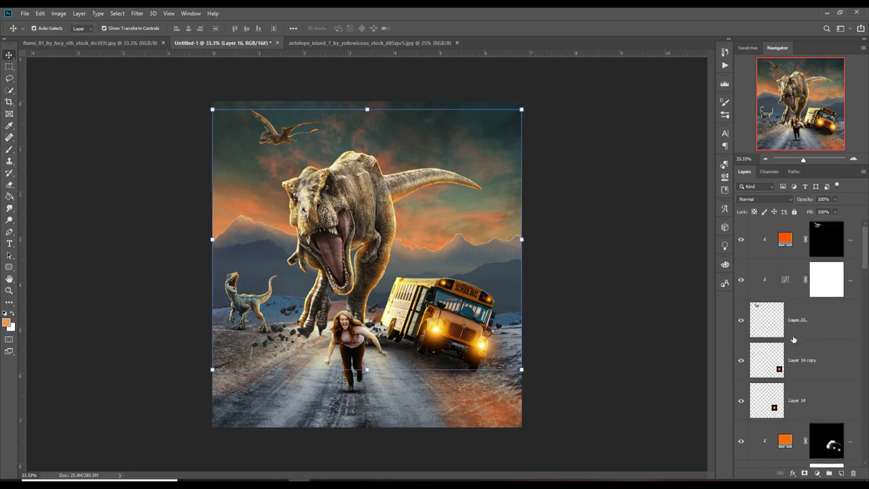
pyautogui.click(849, 238)
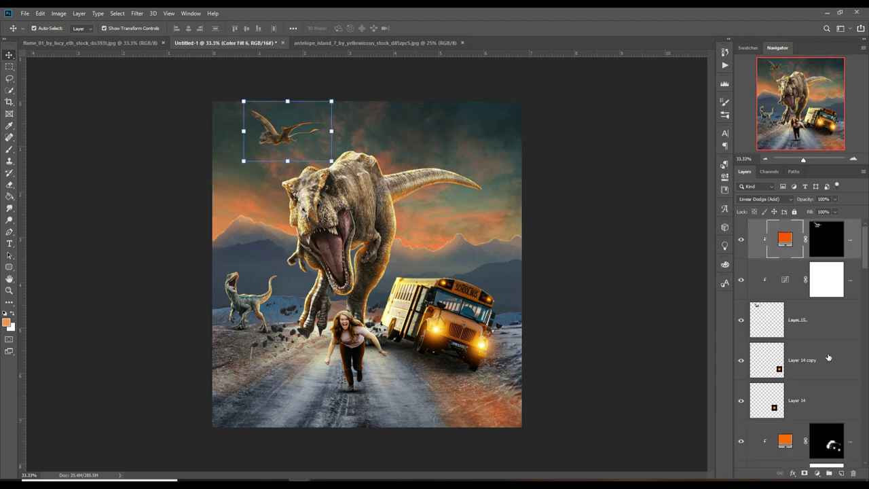
pyautogui.click(842, 473)
pyautogui.click(763, 199)
pyautogui.click(778, 294)
# - Add red-orange #fd4f02 Solid Color fill as Color Fill 8 and select its mask
pyautogui.click(817, 473)
pyautogui.click(811, 319)
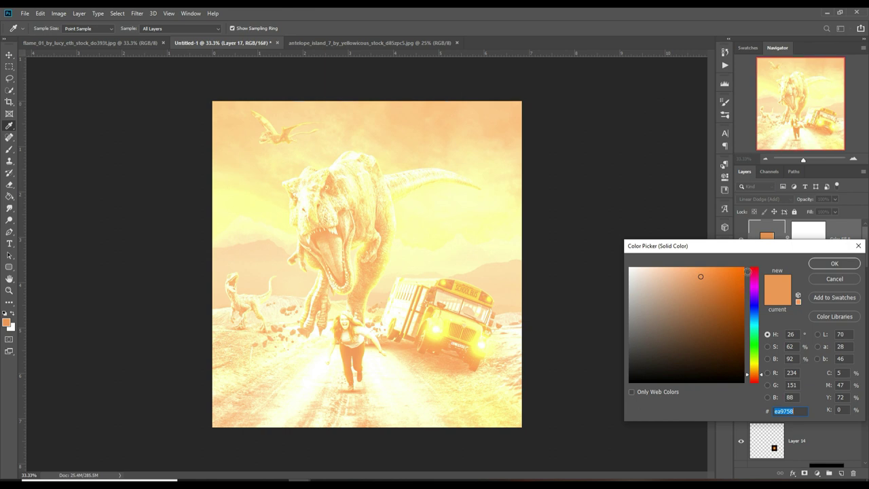
pyautogui.click(744, 271)
pyautogui.moveTo(762, 377); pyautogui.dragTo(760, 380)
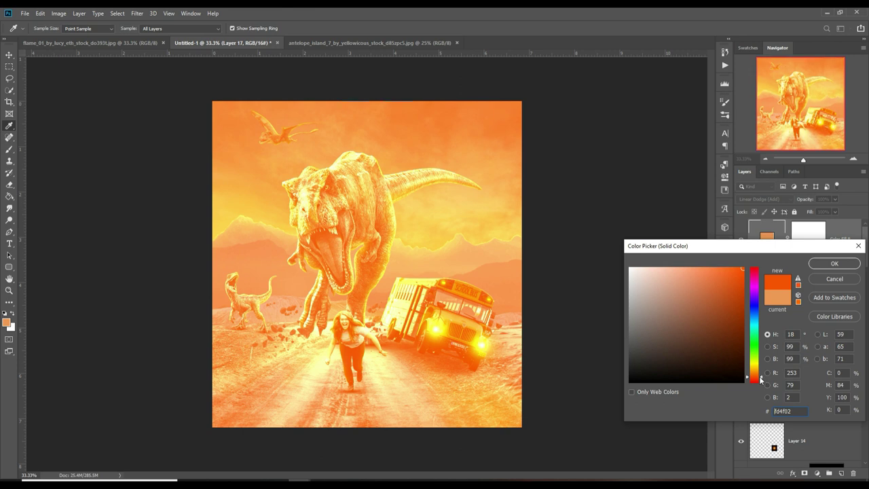
pyautogui.click(834, 263)
pyautogui.click(811, 235)
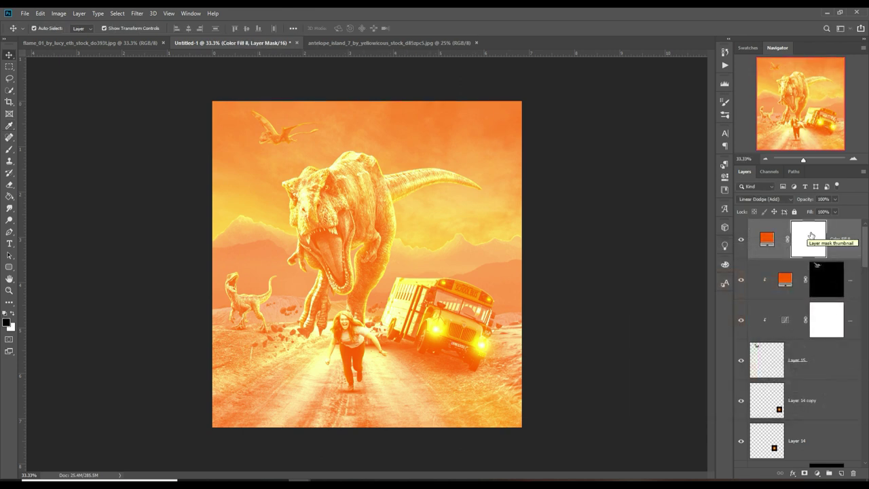
# - Invert Color Fill 8's mask and set up a soft white brush at 19% opacity
pyautogui.hotkey('ctrl', 'i')
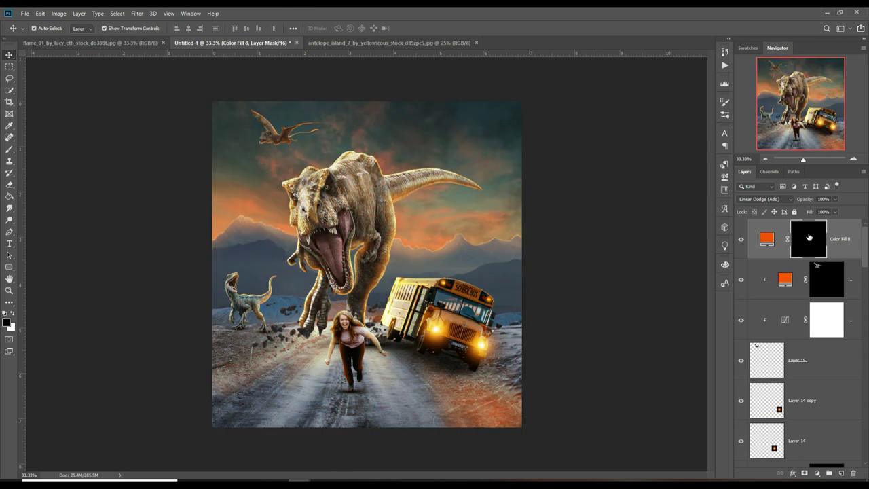
pyautogui.click(12, 152)
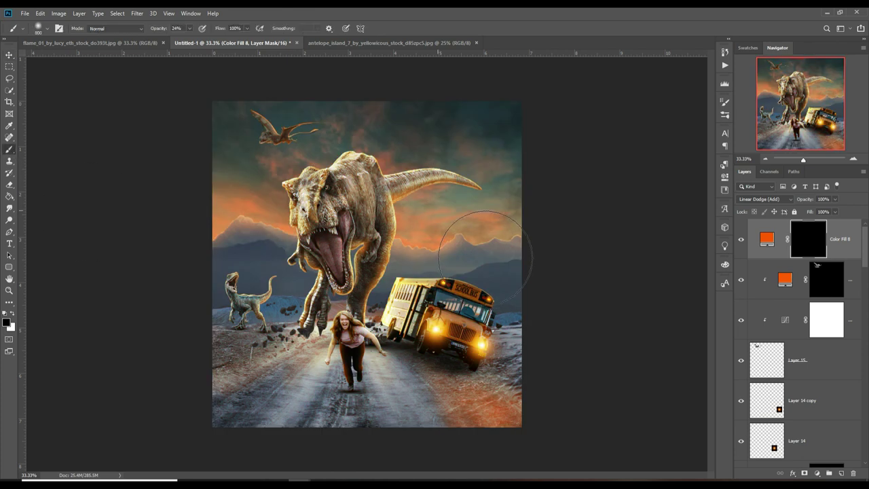
pyautogui.click(190, 28)
pyautogui.moveTo(189, 41); pyautogui.dragTo(188, 40)
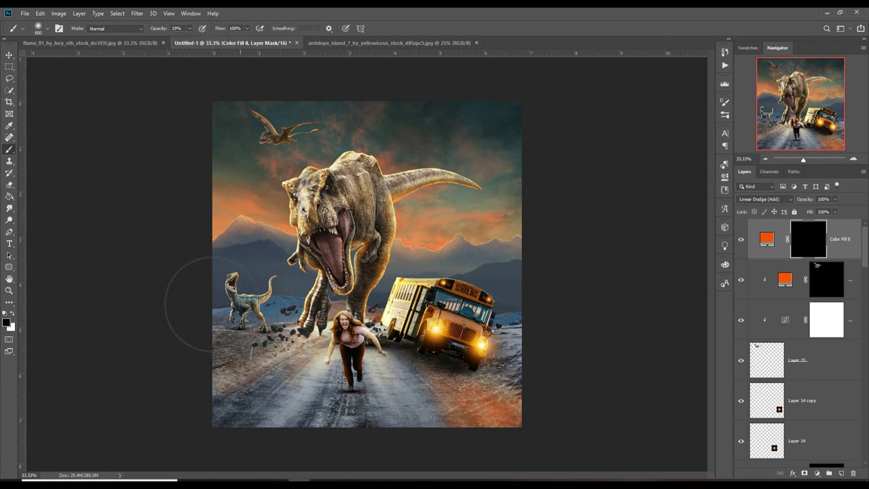
pyautogui.click(14, 315)
# - Paint the orange glow back over the sky, bus, girl and lower-right road
pyautogui.click(446, 229)
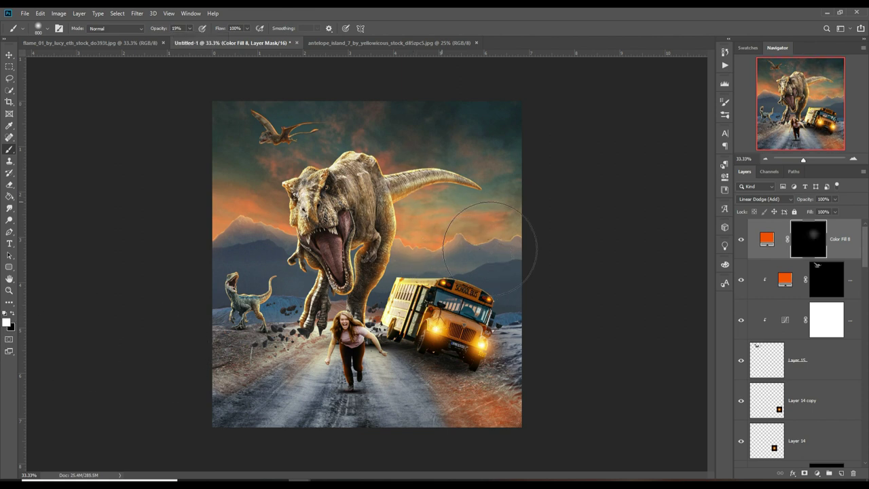
pyautogui.moveTo(552, 248)
pyautogui.mouseDown()
pyautogui.moveTo(523, 320)
pyautogui.moveTo(489, 320)
pyautogui.moveTo(407, 285)
pyautogui.moveTo(313, 292)
pyautogui.moveTo(252, 252)
pyautogui.mouseUp()
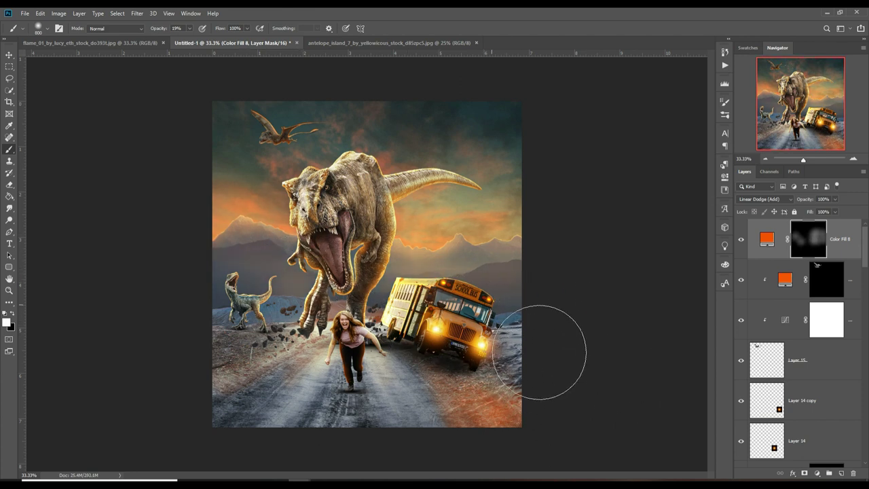
pyautogui.moveTo(461, 265); pyautogui.dragTo(394, 326)
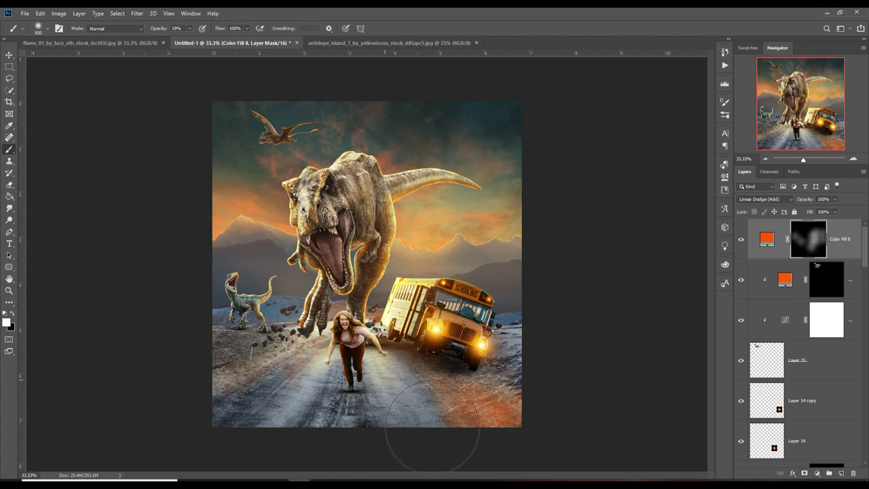
pyautogui.moveTo(520, 442); pyautogui.dragTo(511, 419)
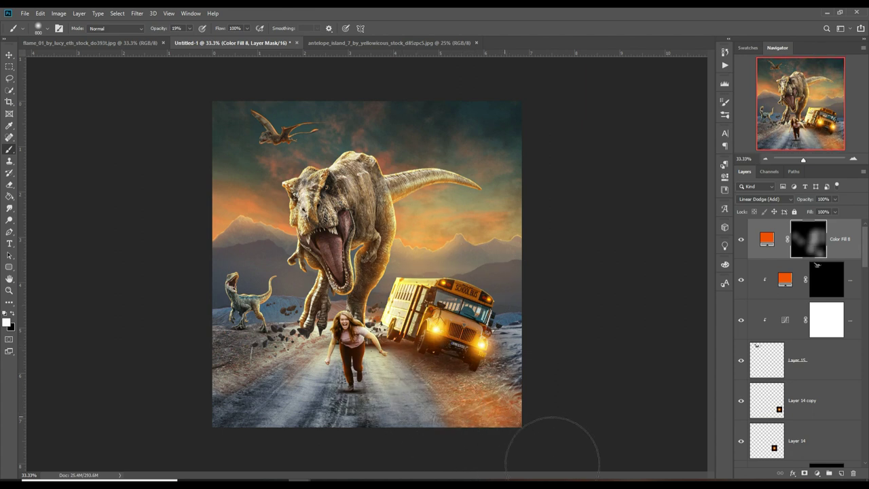
pyautogui.moveTo(441, 380); pyautogui.dragTo(415, 462)
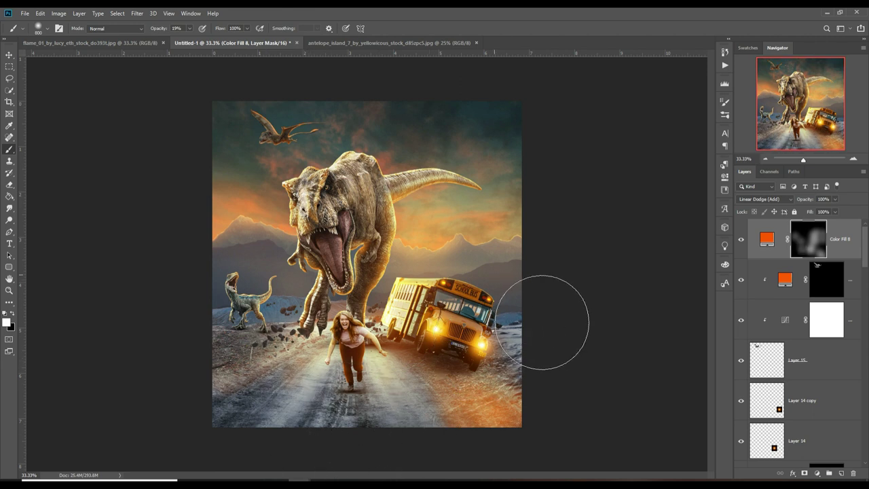
pyautogui.moveTo(542, 322); pyautogui.dragTo(484, 252)
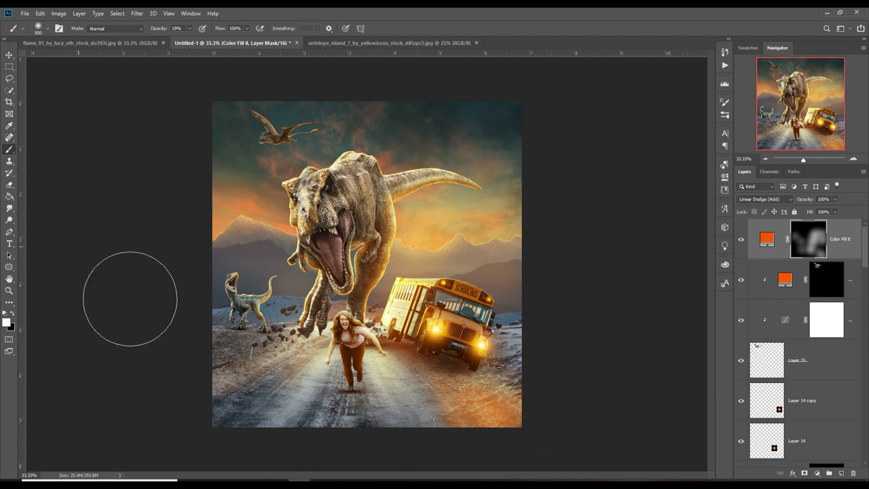
pyautogui.click(9, 54)
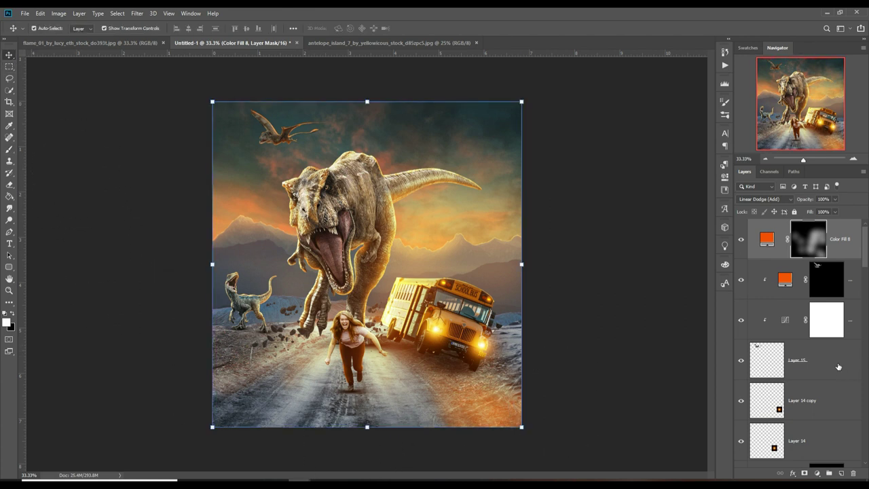
# - Stamp all visible layers into merged Layer 18 and convert it to a Smart Object
pyautogui.hotkey('ctrl', '2')
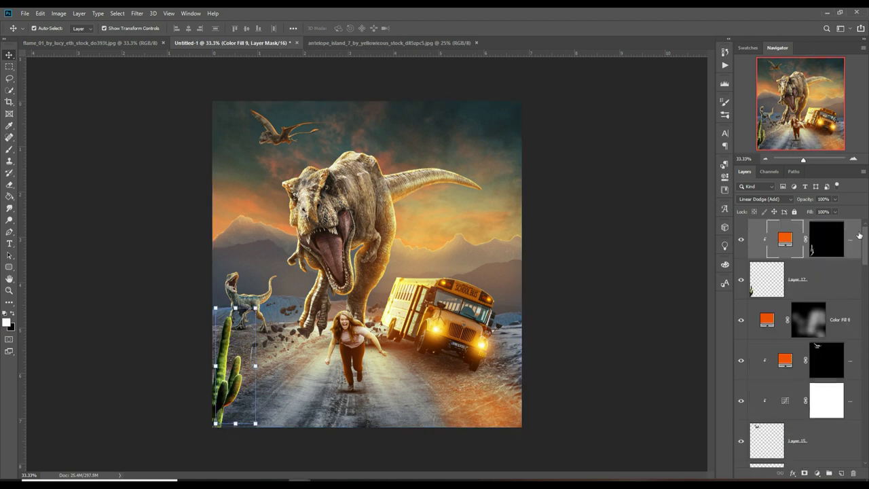
pyautogui.hotkey('ctrl', '2')
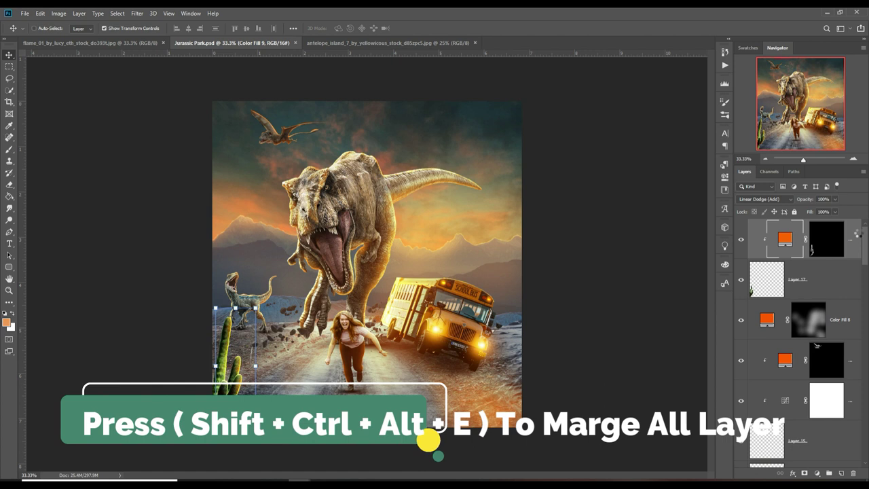
pyautogui.hotkey('ctrl', 'shift', 'alt', 'e')
pyautogui.rightClick(846, 237)
pyautogui.click(754, 220)
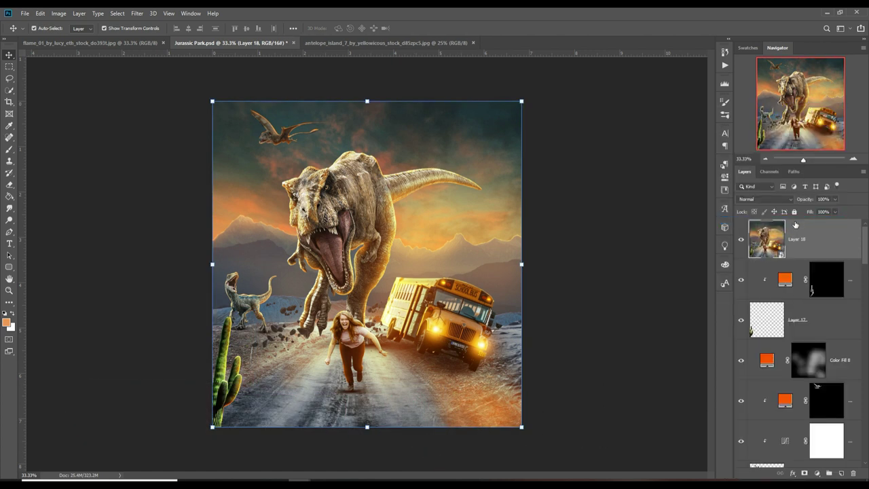
pyautogui.click(138, 14)
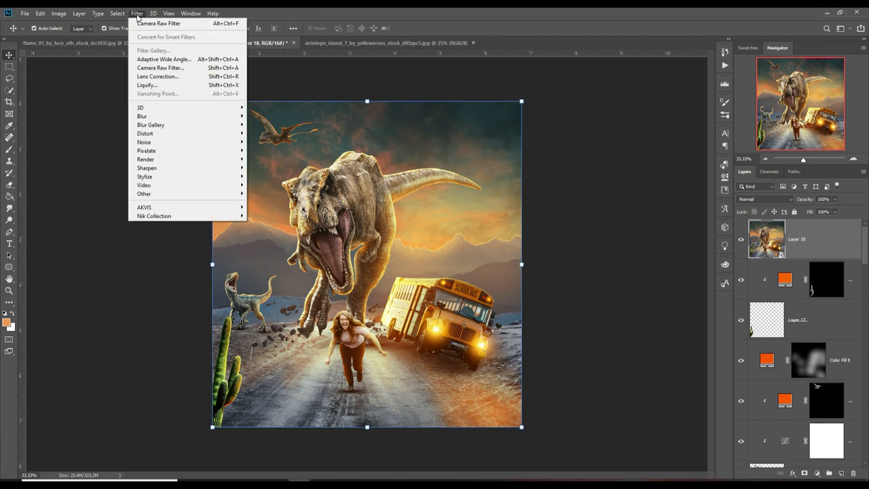
# - Open the Camera Raw Filter on merged Layer 18 and inspect the preview
pyautogui.click(152, 67)
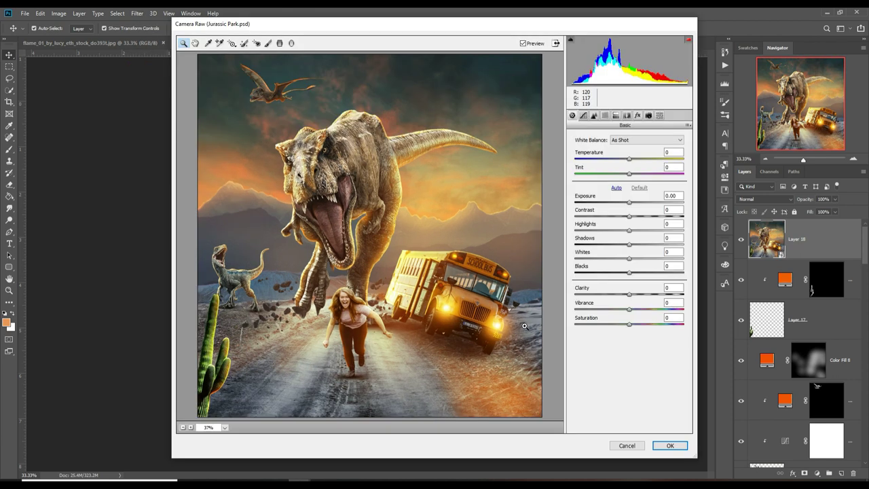
pyautogui.click(525, 325)
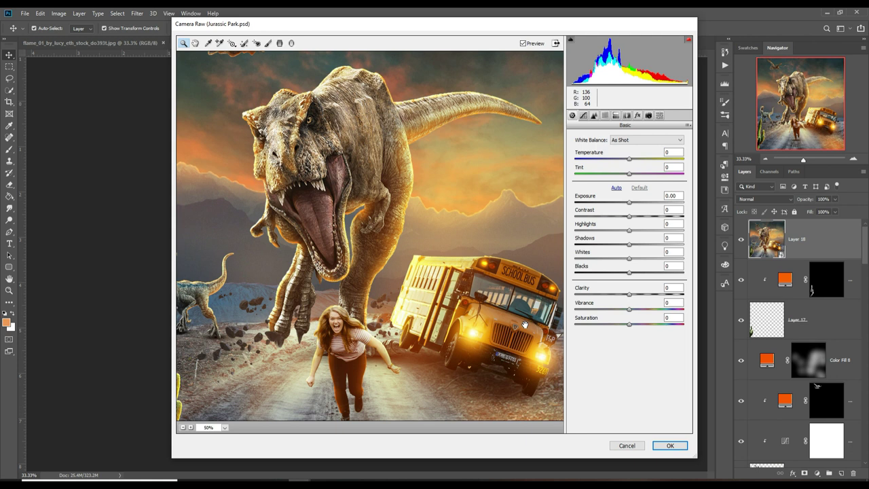
pyautogui.keyDown('alt'); pyautogui.click(524, 325); pyautogui.keyUp('alt')
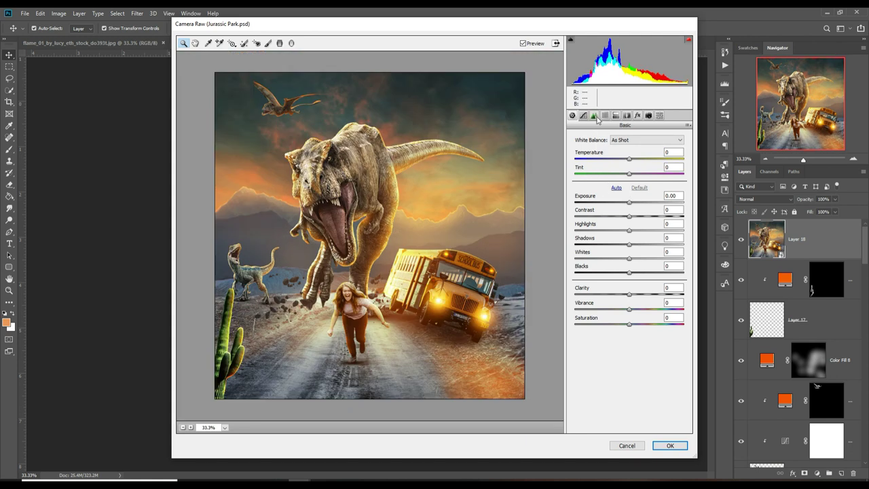
# - In HSL Saturation, set Blues +11, Yellows +13 and Oranges about +13
pyautogui.click(605, 116)
pyautogui.click(597, 150)
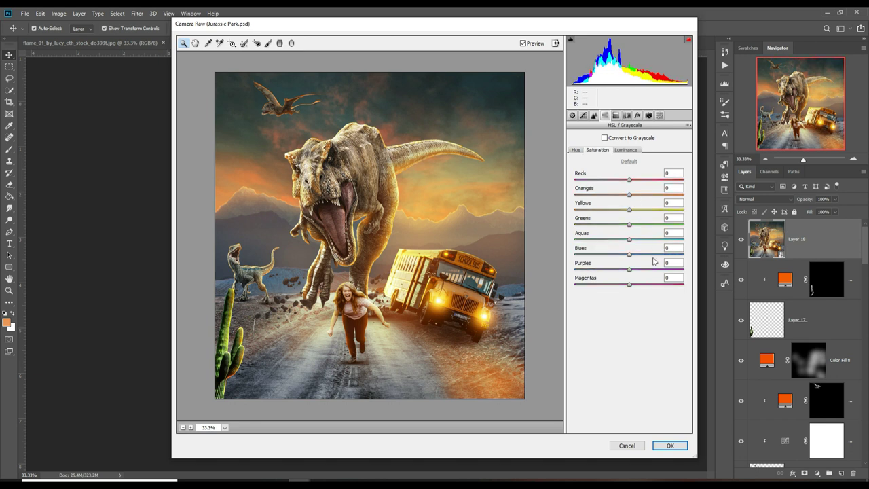
pyautogui.moveTo(630, 256); pyautogui.dragTo(649, 259)
pyautogui.moveTo(651, 262); pyautogui.dragTo(638, 263)
pyautogui.moveTo(629, 211); pyautogui.dragTo(637, 210)
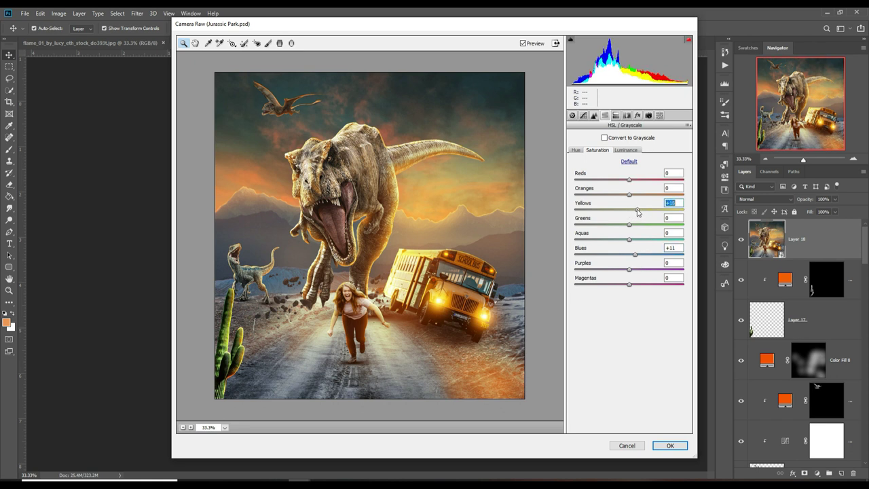
pyautogui.moveTo(630, 196); pyautogui.dragTo(636, 196)
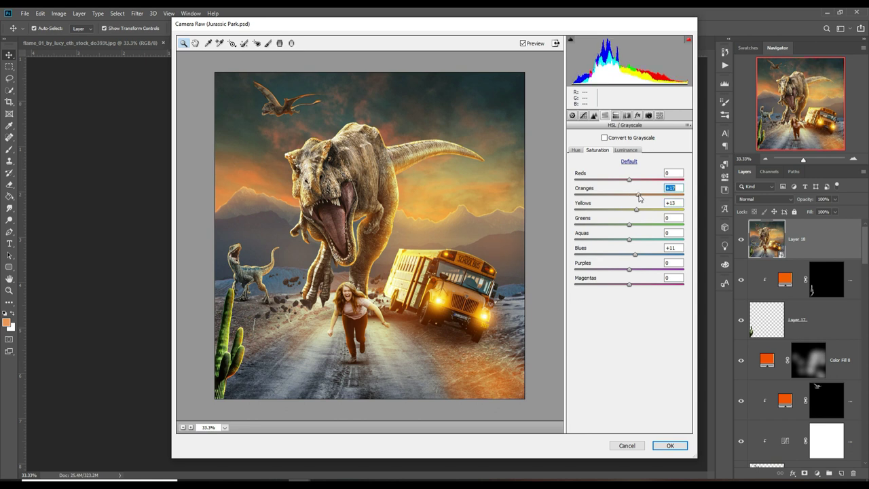
pyautogui.click(583, 116)
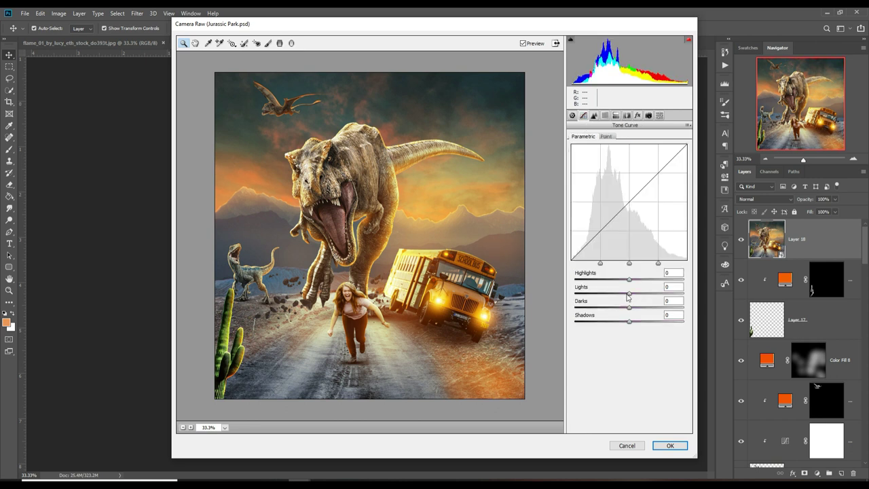
# - Set the parametric tone curve to Highlights +15, Lights +15, Darks −13, Shadows slightly lower
pyautogui.moveTo(629, 295)
pyautogui.mouseDown()
pyautogui.moveTo(637, 294)
pyautogui.moveTo(637, 279)
pyautogui.moveTo(621, 308)
pyautogui.mouseUp()
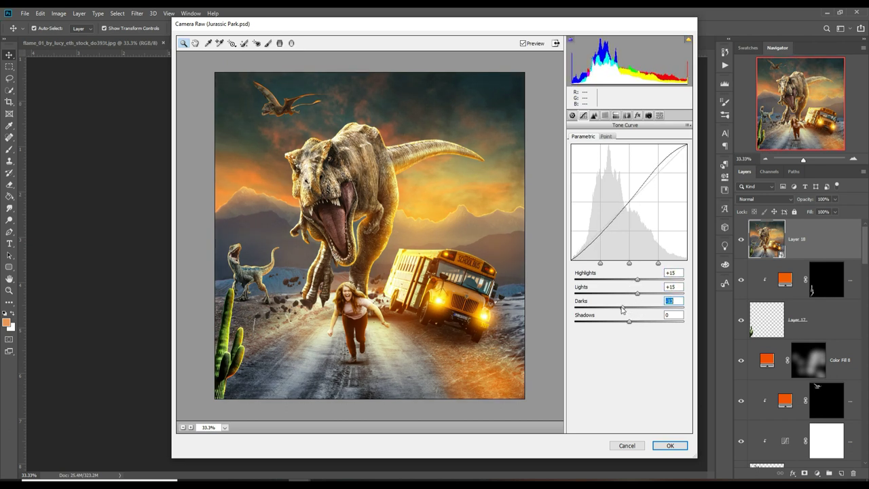
pyautogui.moveTo(630, 326)
pyautogui.mouseDown()
pyautogui.moveTo(640, 325)
pyautogui.moveTo(628, 325)
pyautogui.mouseUp()
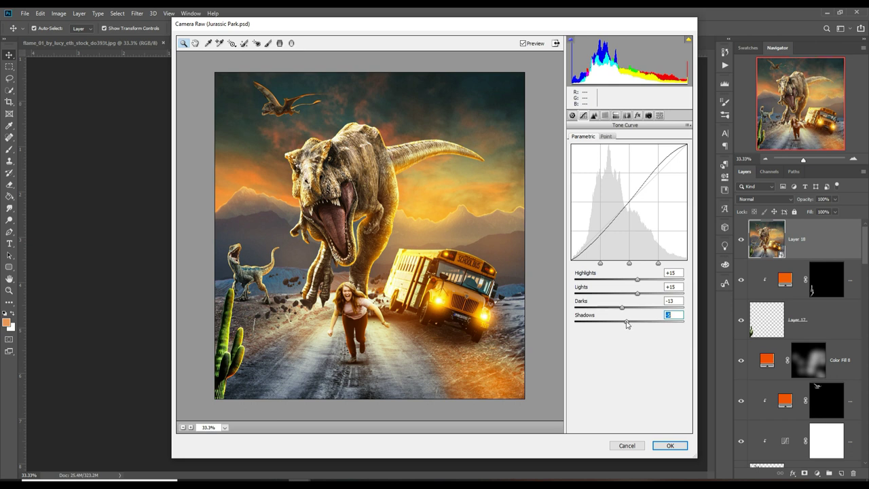
pyautogui.click(593, 115)
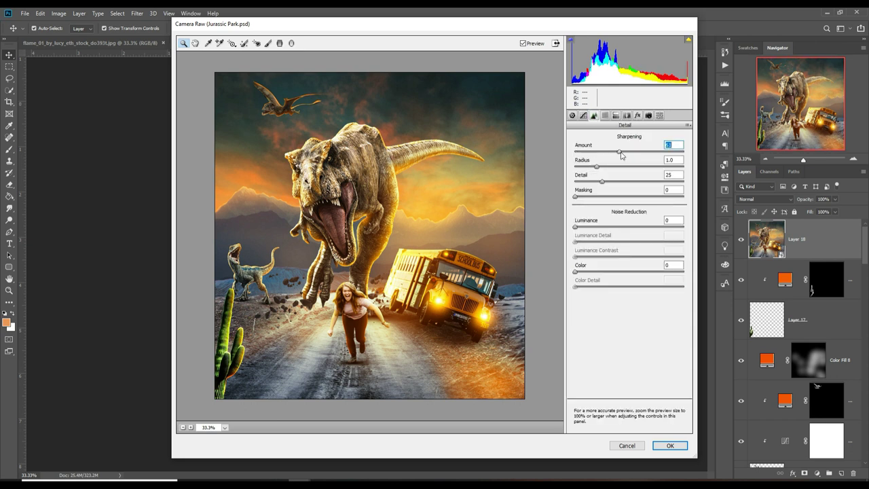
pyautogui.click(573, 115)
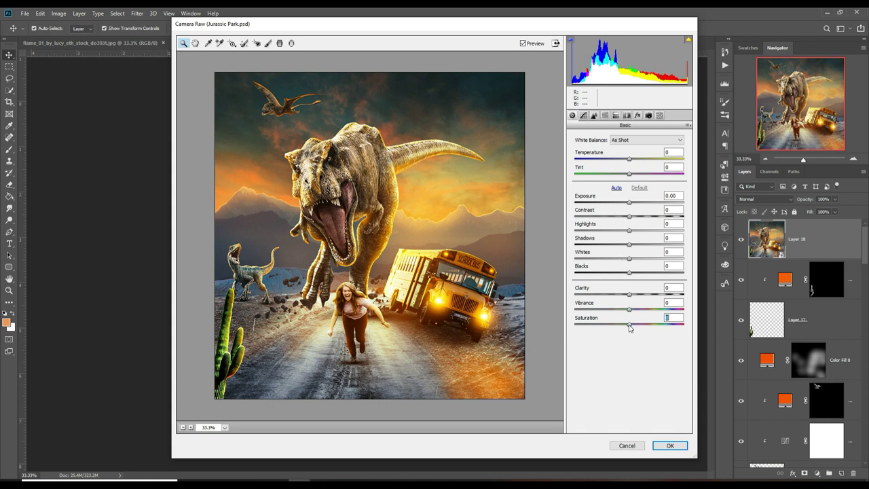
# - Raise overall Saturation slightly and reduce HSL Oranges saturation to about +9
pyautogui.moveTo(629, 325); pyautogui.dragTo(631, 325)
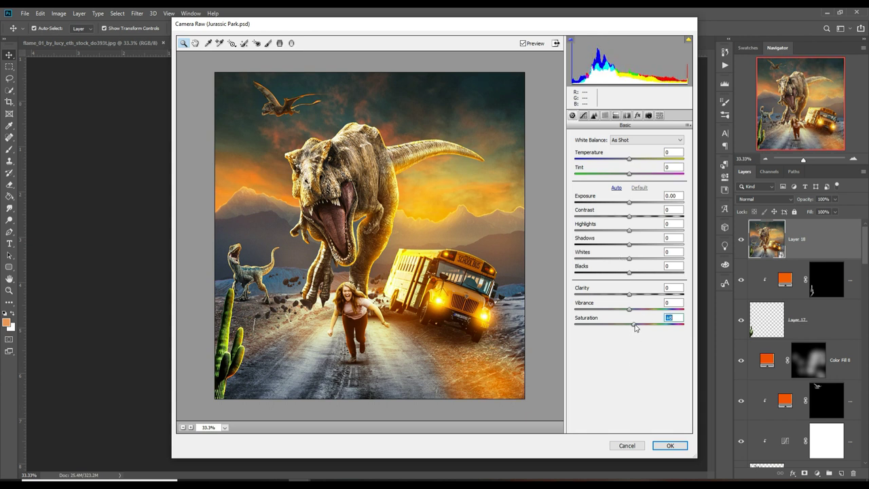
pyautogui.click(605, 115)
pyautogui.moveTo(635, 196); pyautogui.dragTo(634, 194)
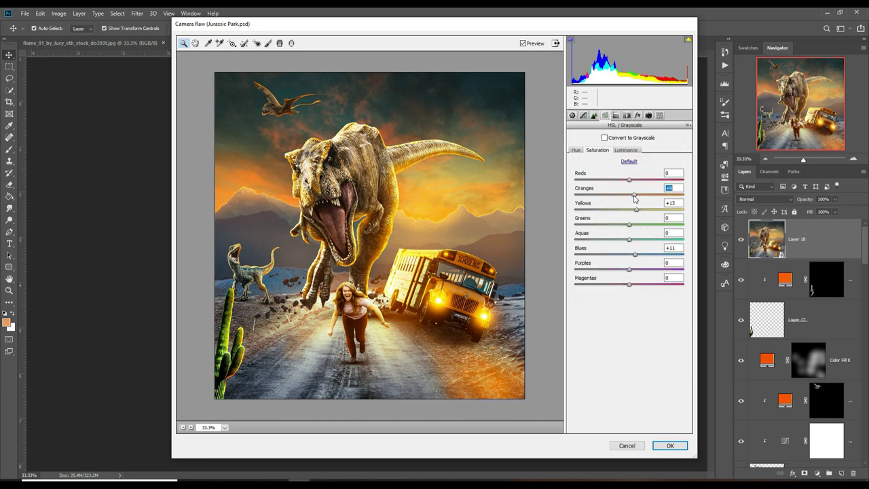
pyautogui.click(634, 210)
# - Split-tone the shadows to hue 224 with slight saturation and apply the Camera Raw grade
pyautogui.click(616, 115)
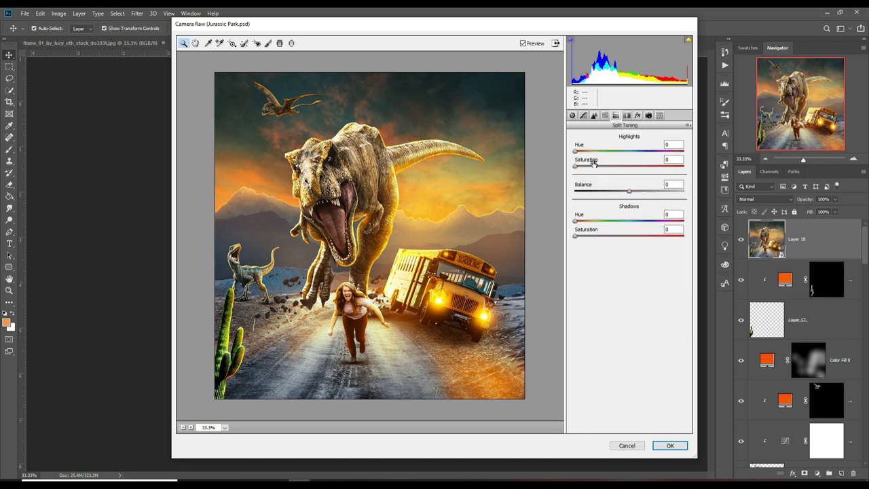
pyautogui.moveTo(576, 223); pyautogui.dragTo(642, 225)
pyautogui.moveTo(576, 239); pyautogui.dragTo(586, 239)
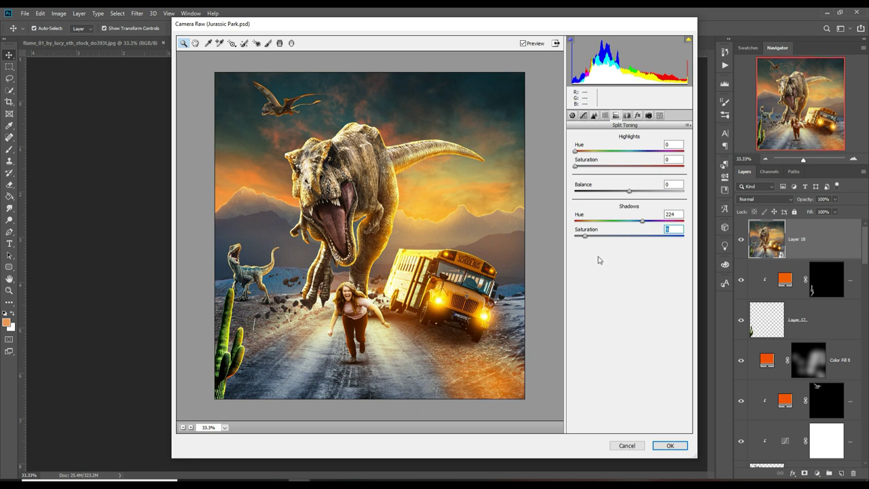
pyautogui.click(665, 446)
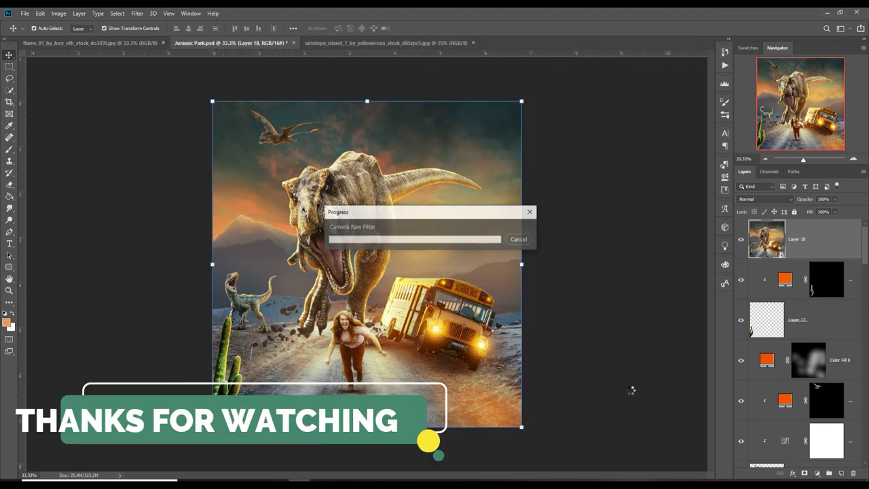